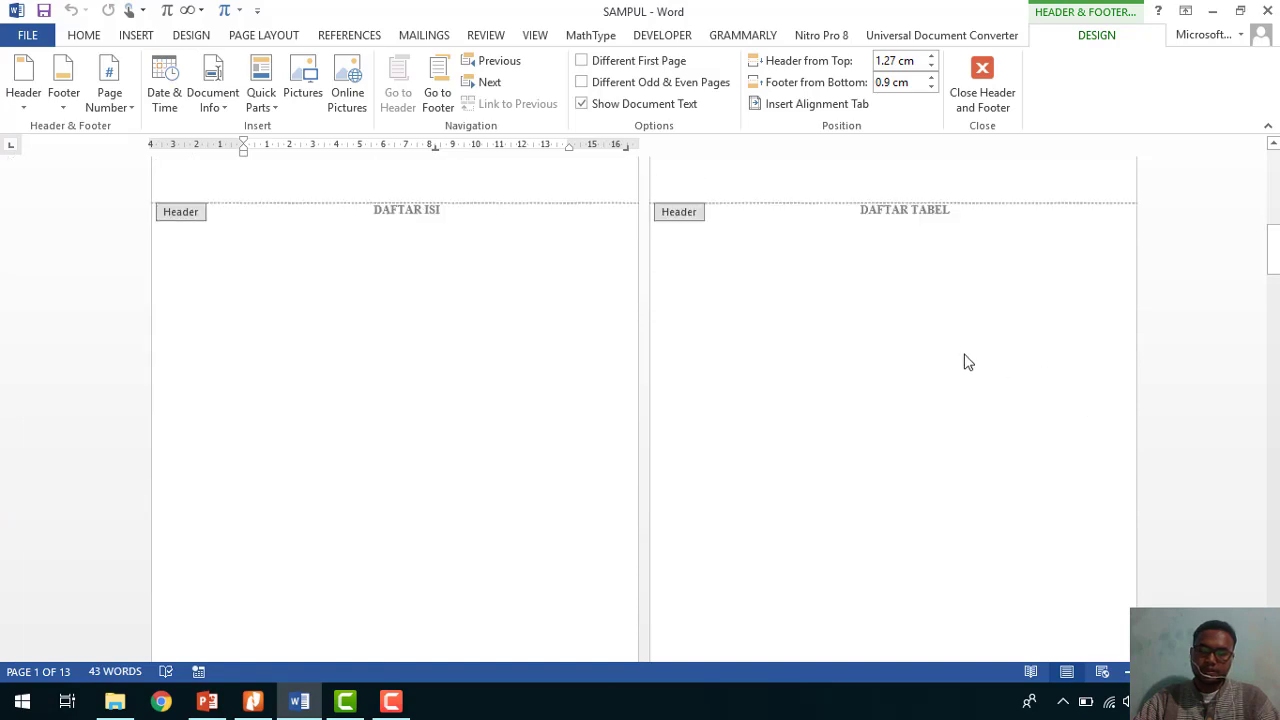
# Leave header editing and insert a Next Page section break before the HALAMAN PENGESAHAN heading.
pyautogui.moveTo(1273, 280); pyautogui.dragTo(1273, 165)
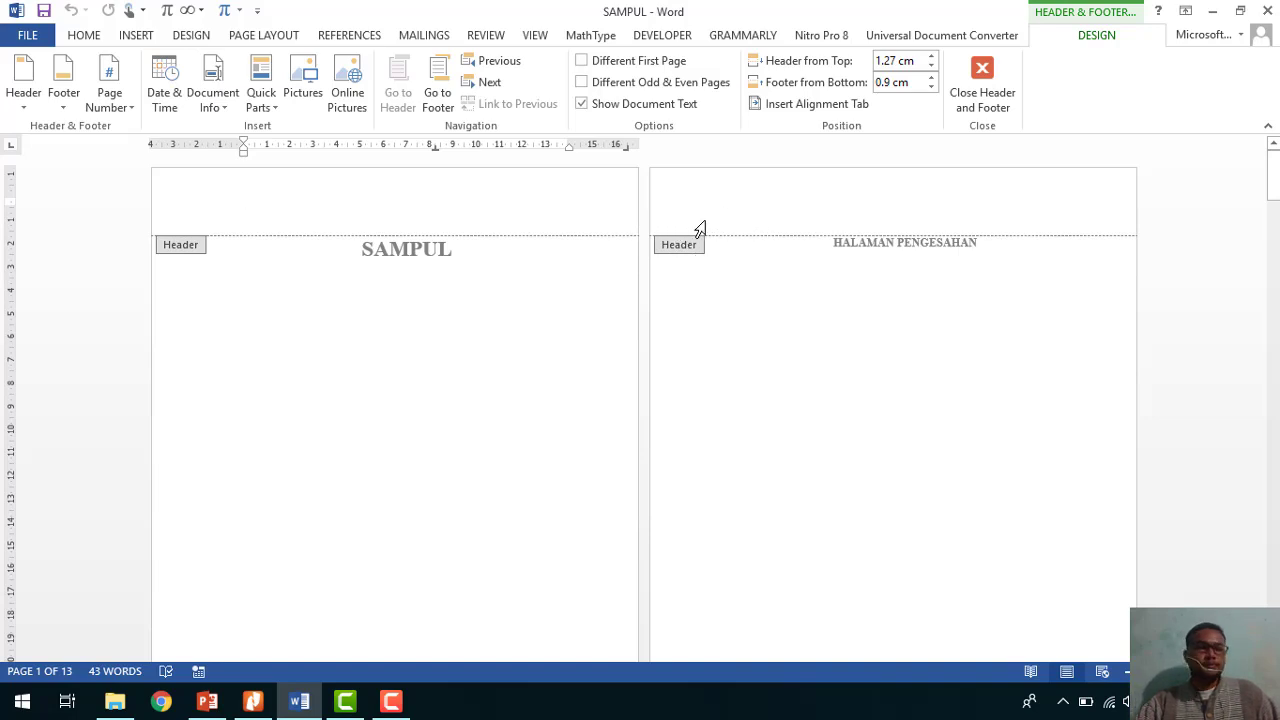
pyautogui.doubleClick(758, 268)
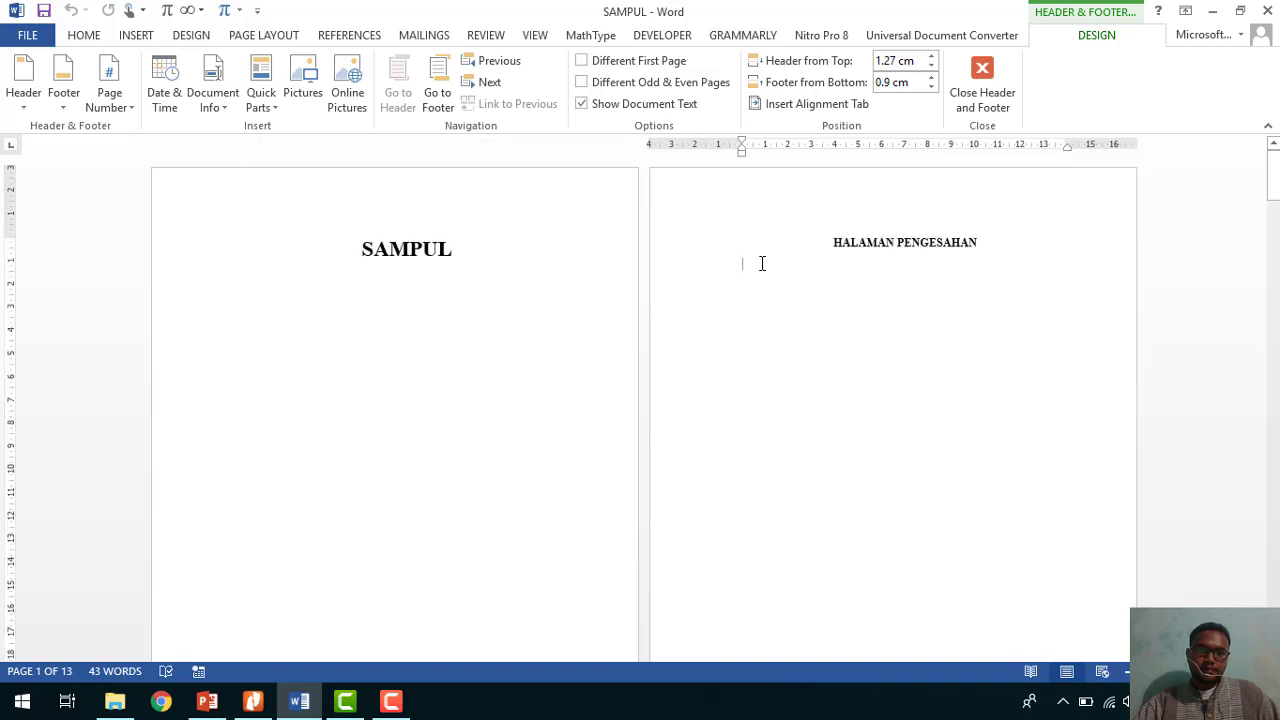
pyautogui.click(832, 242)
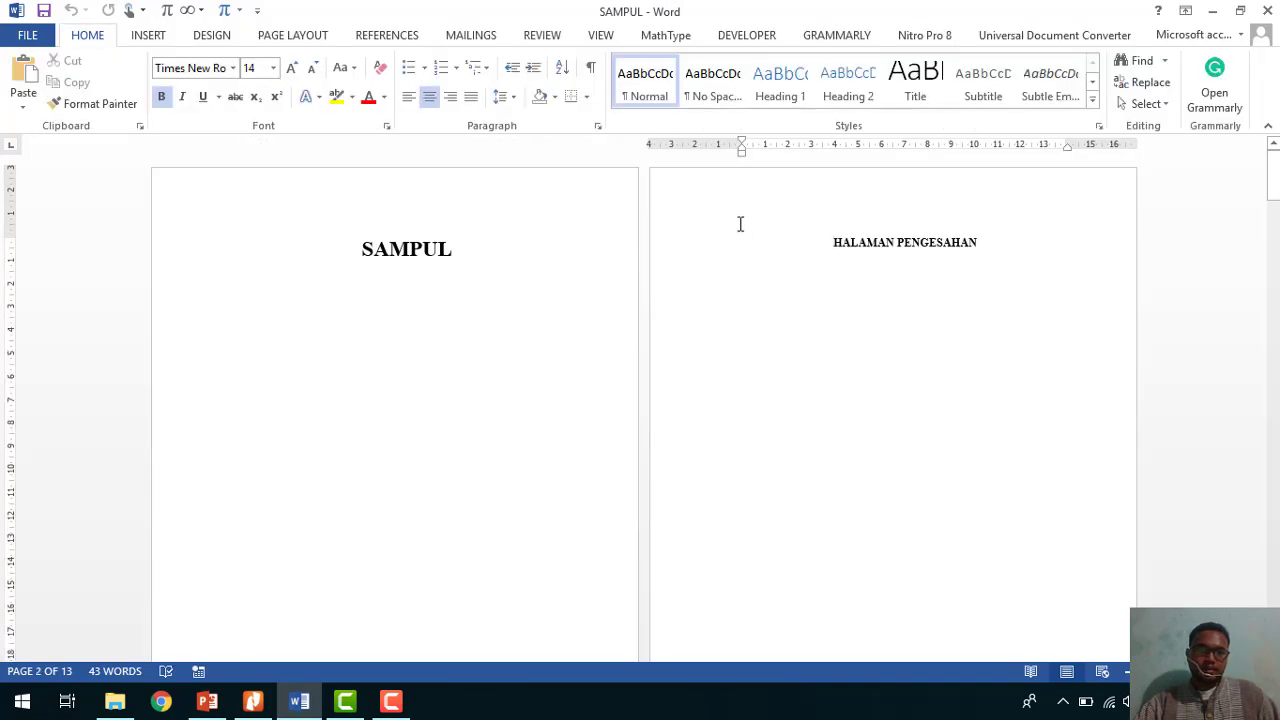
pyautogui.click(295, 38)
pyautogui.click(249, 63)
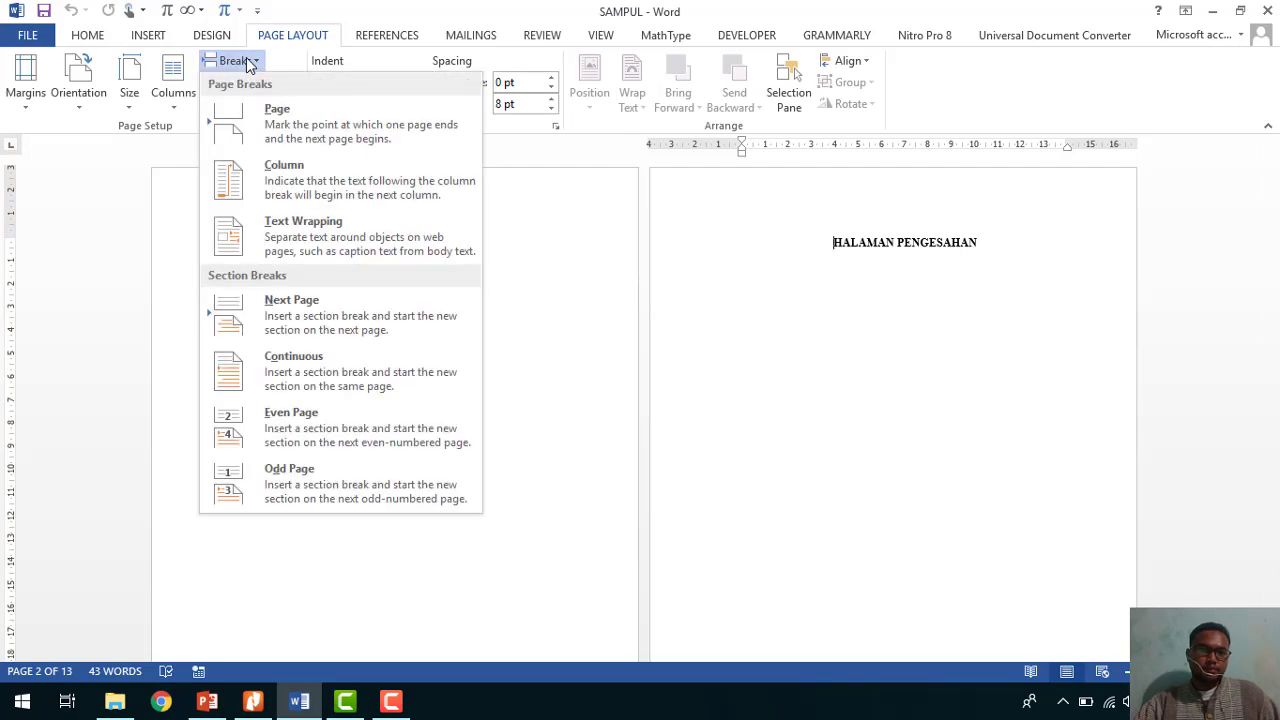
pyautogui.click(343, 318)
# Insert a Next Page section break before the BAB 1 PENDAHULUAN heading.
pyautogui.scroll(-10, 666, 343)
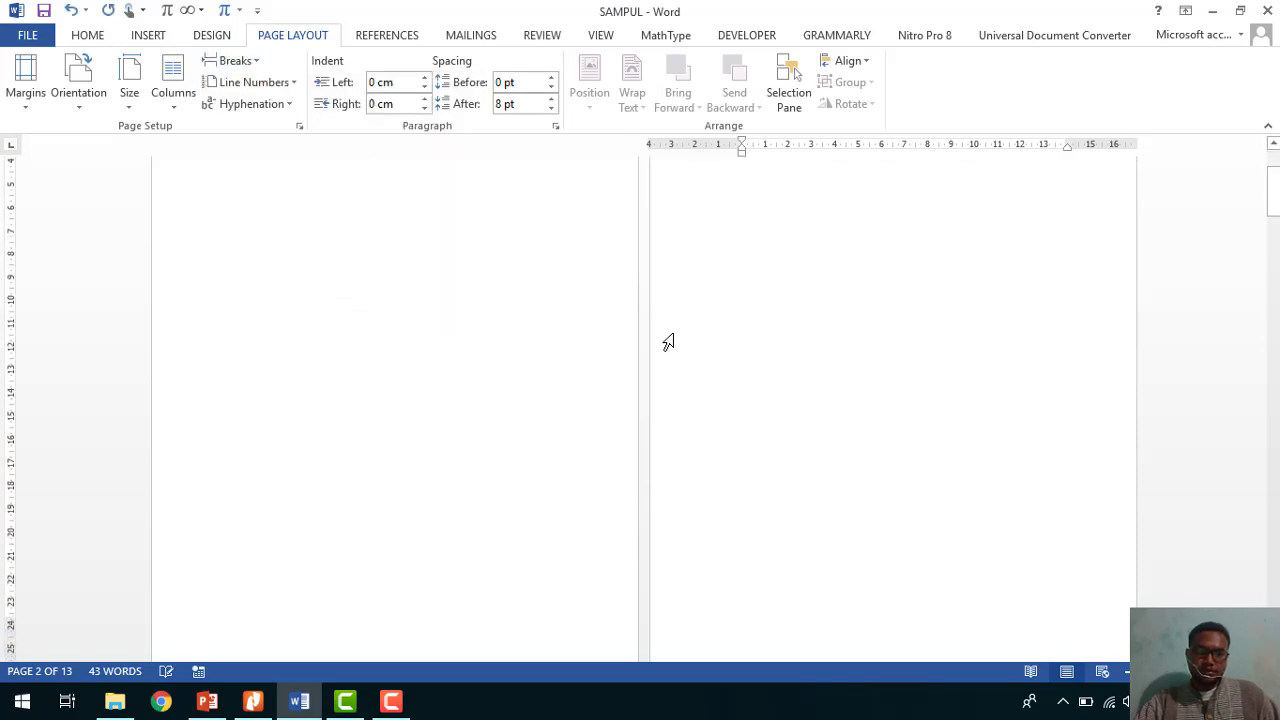
pyautogui.scroll(-8, 666, 343)
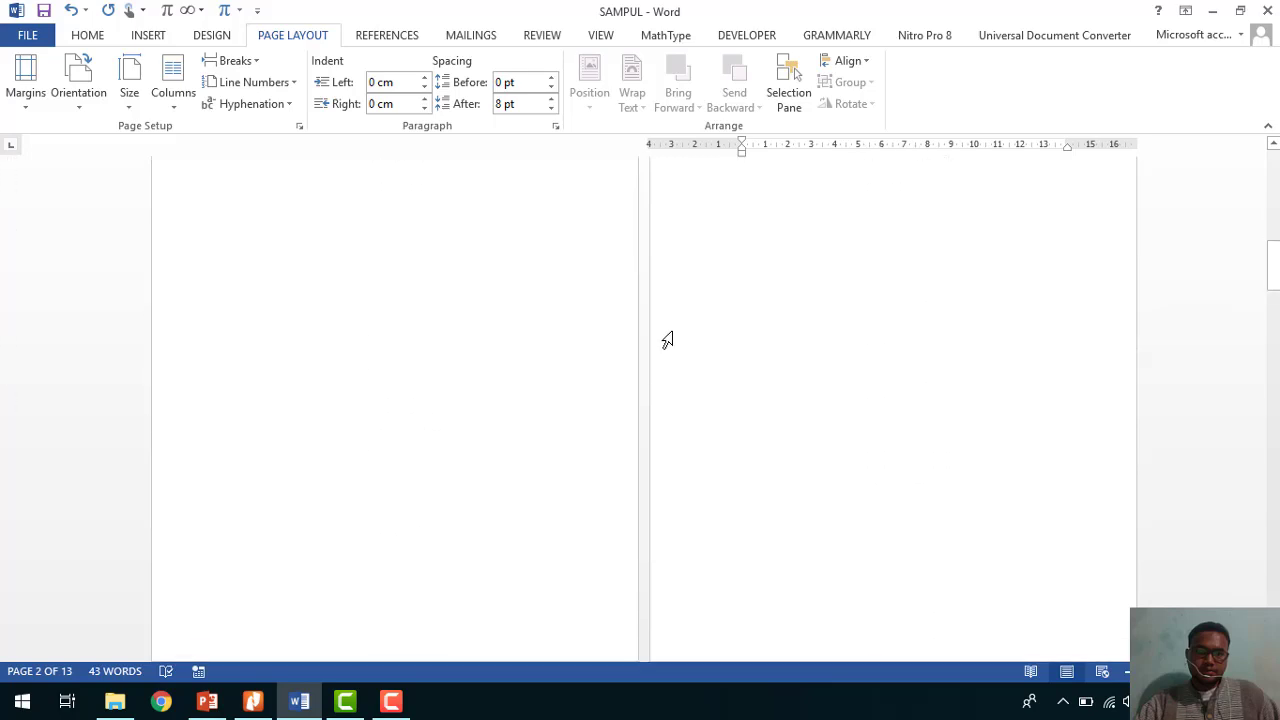
pyautogui.click(386, 344)
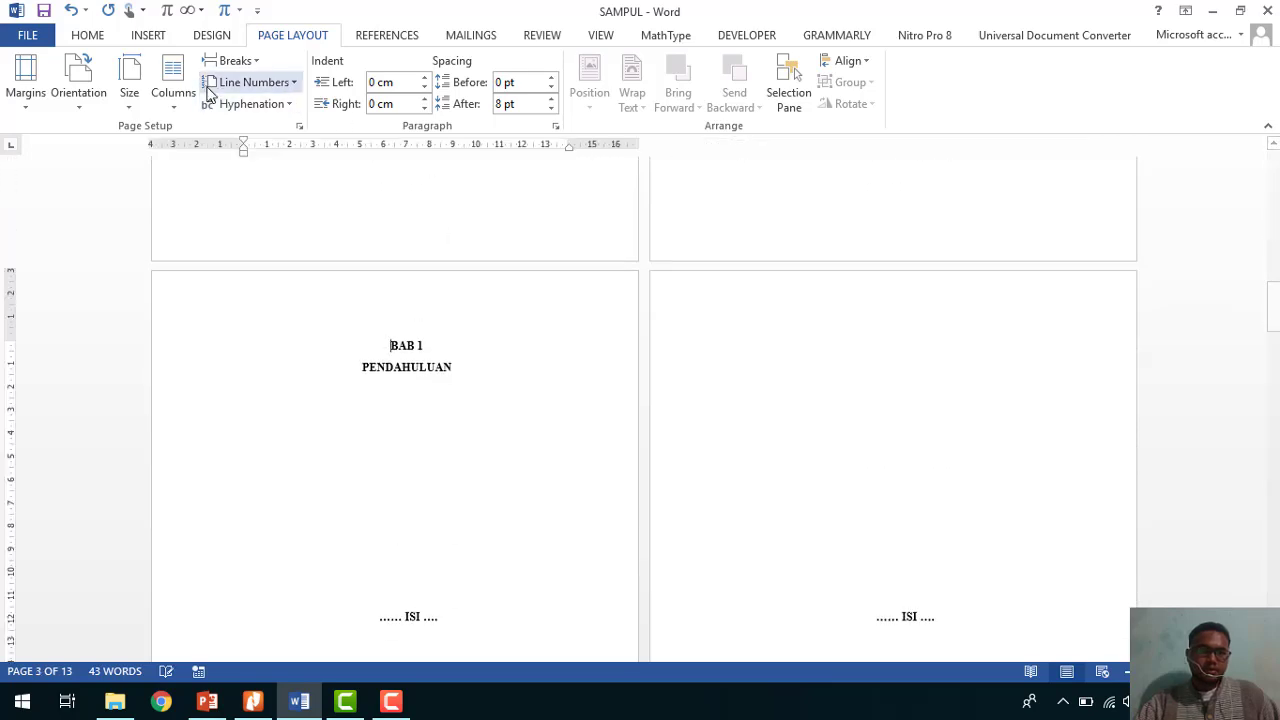
pyautogui.click(240, 62)
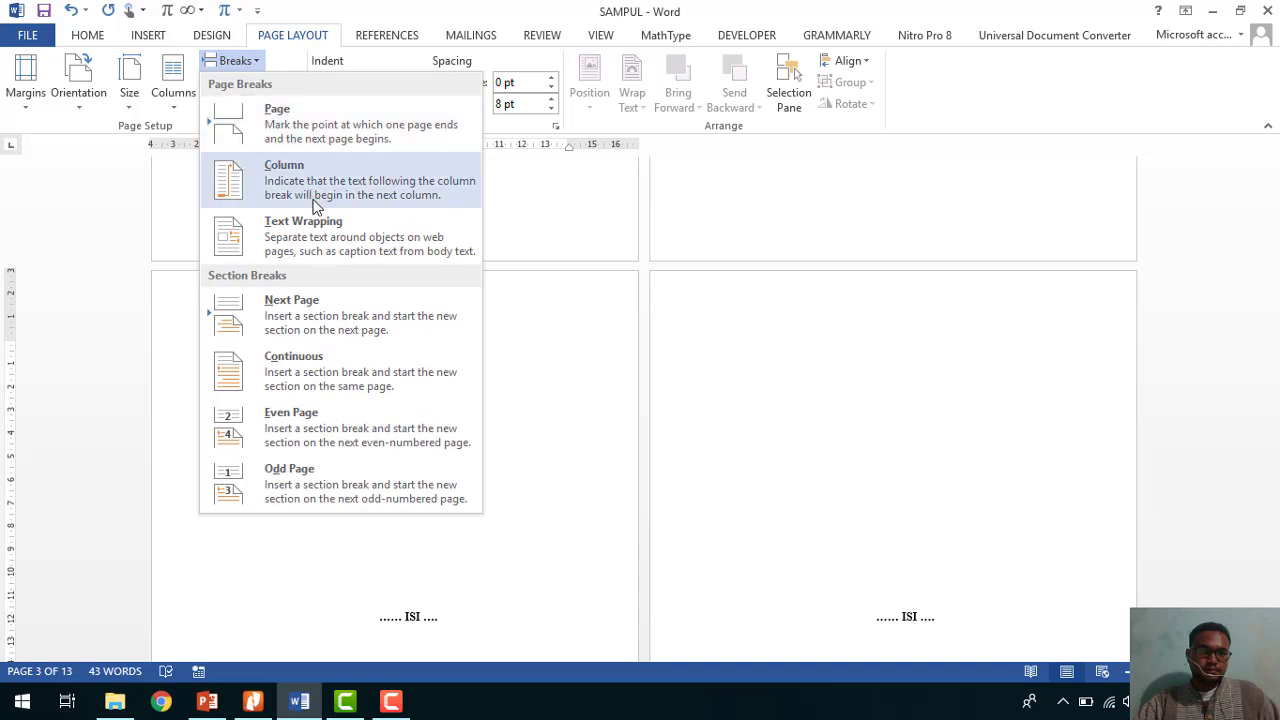
pyautogui.click(309, 316)
# Insert a Next Page section break before the BAB II TINJAUAN PUSTAKA heading.
pyautogui.scroll(-12, 758, 348)
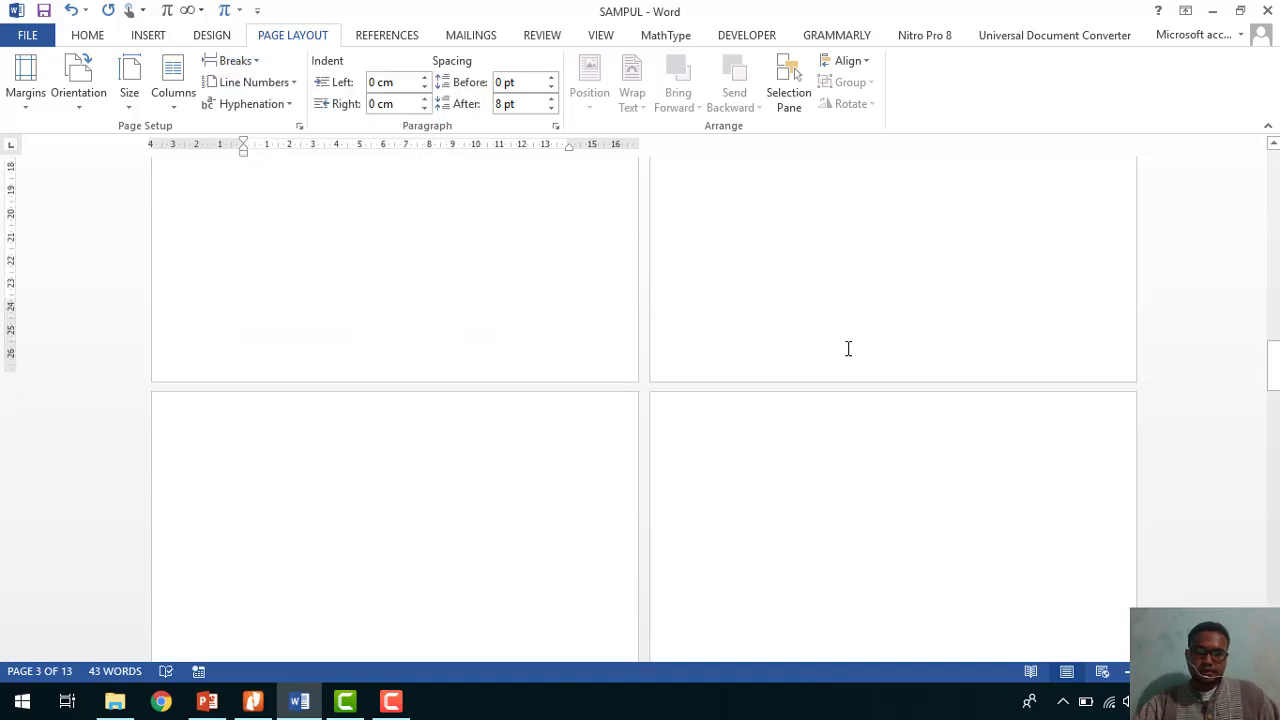
pyautogui.scroll(-6, 845, 341)
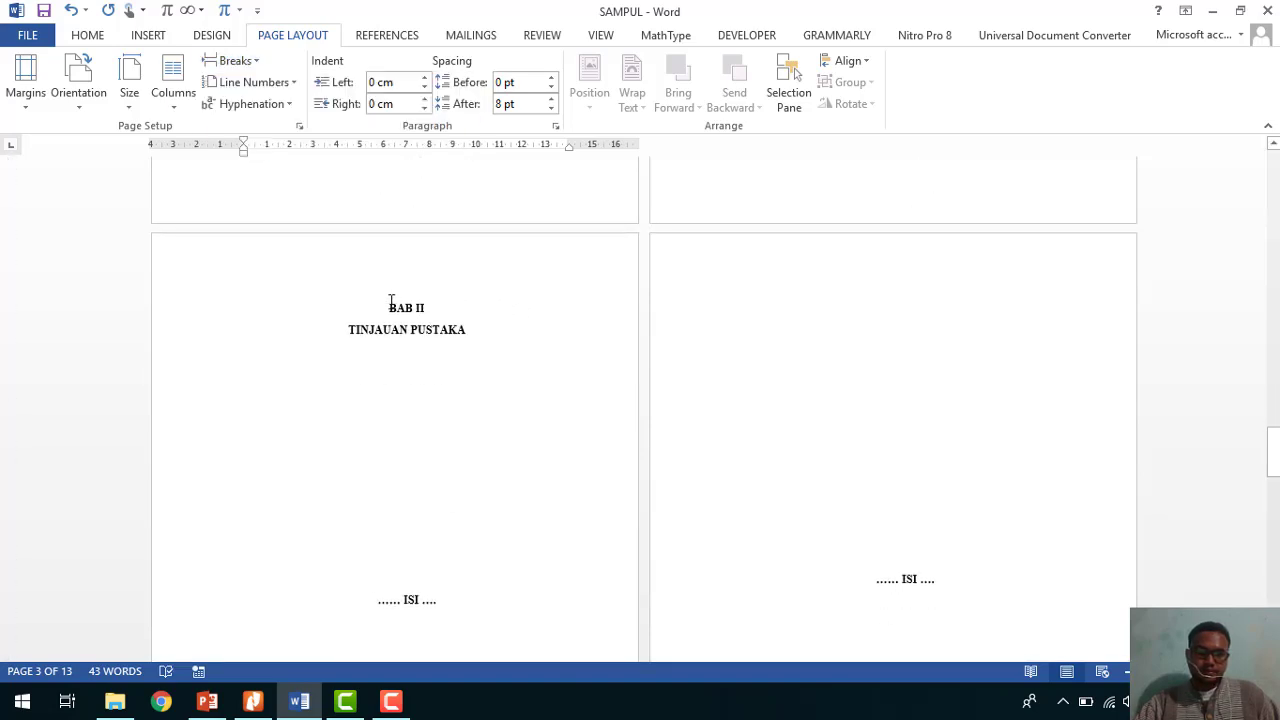
pyautogui.click(389, 306)
pyautogui.click(236, 60)
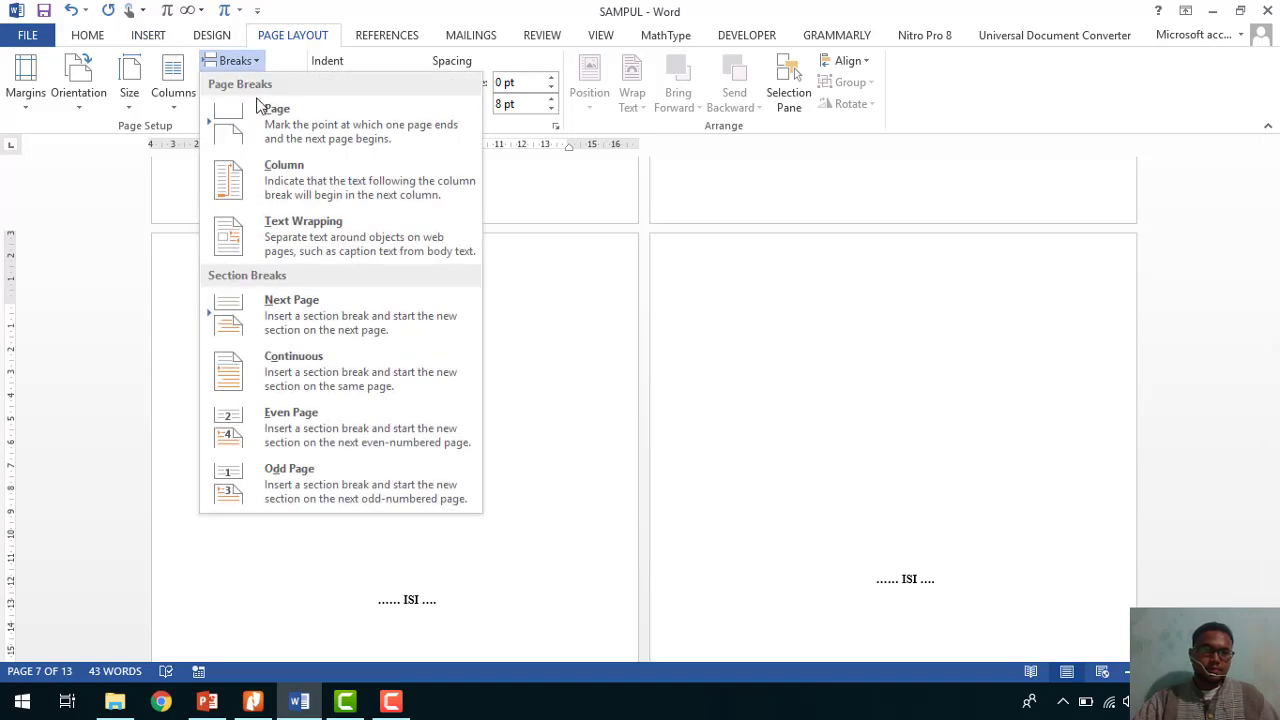
pyautogui.click(320, 316)
# Insert a Next Page section break before the BAB IV PENUTUP heading.
pyautogui.scroll(-10, 620, 337)
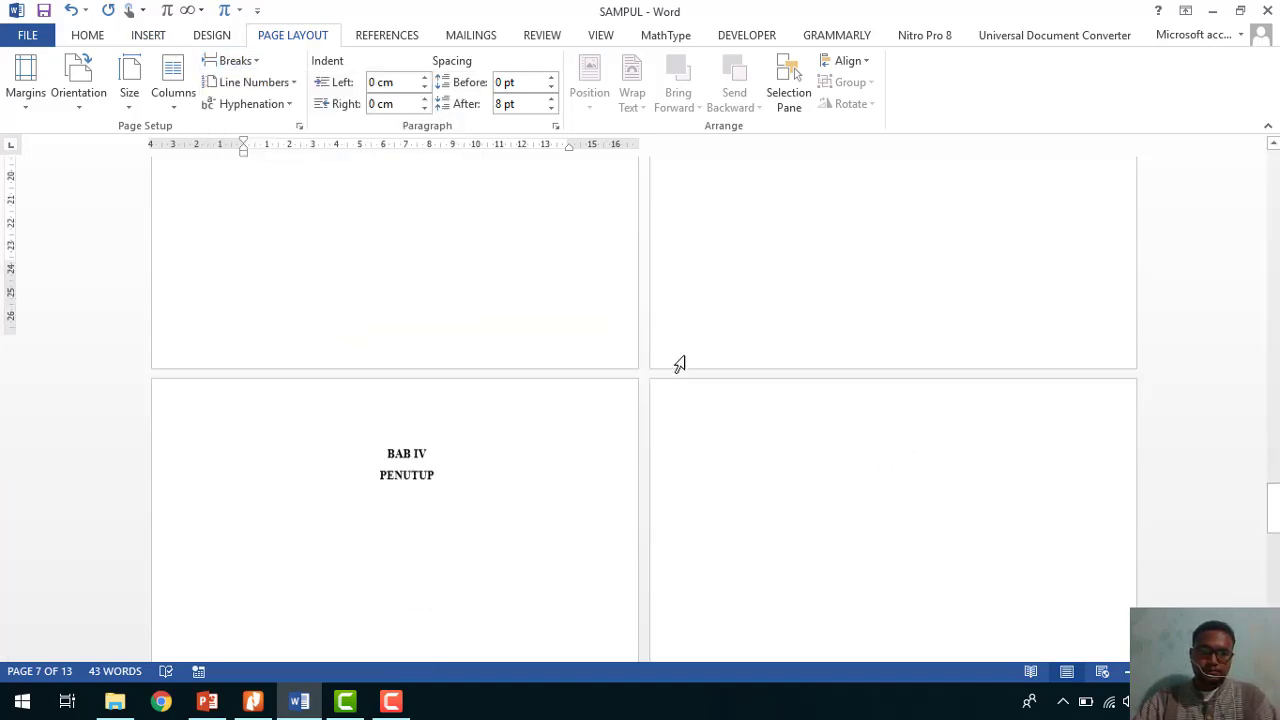
pyautogui.click(386, 247)
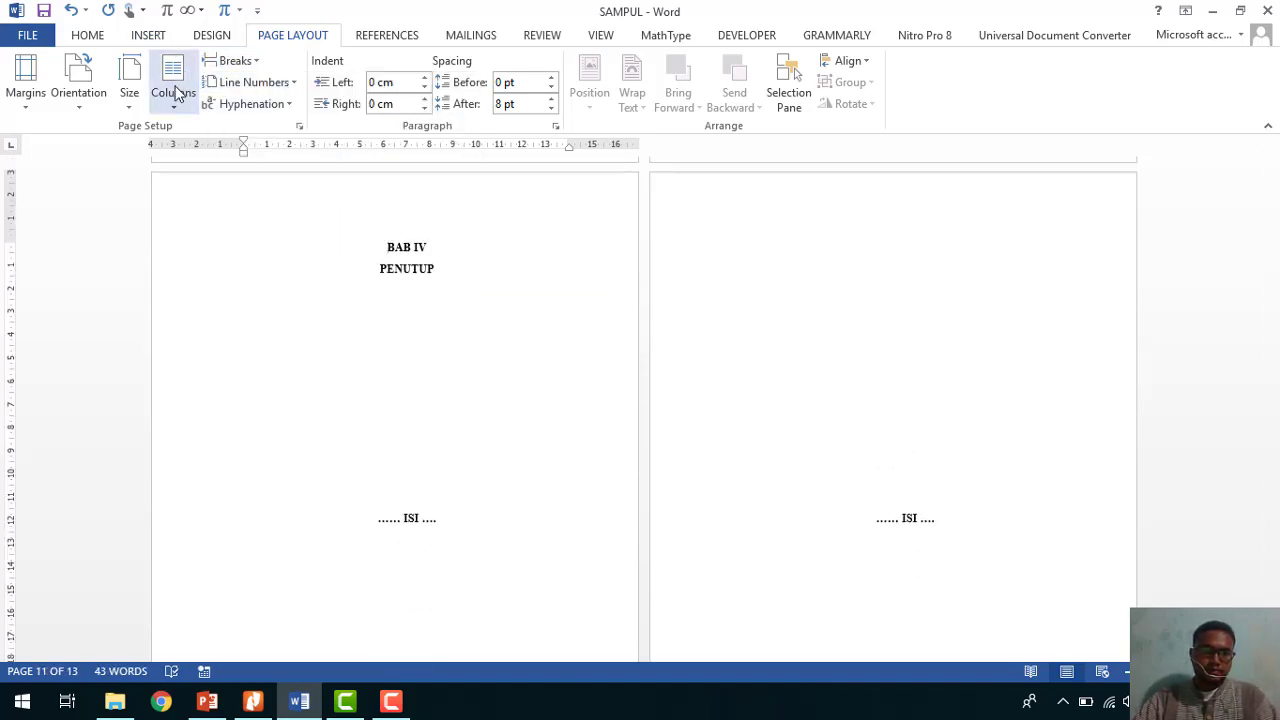
pyautogui.click(230, 61)
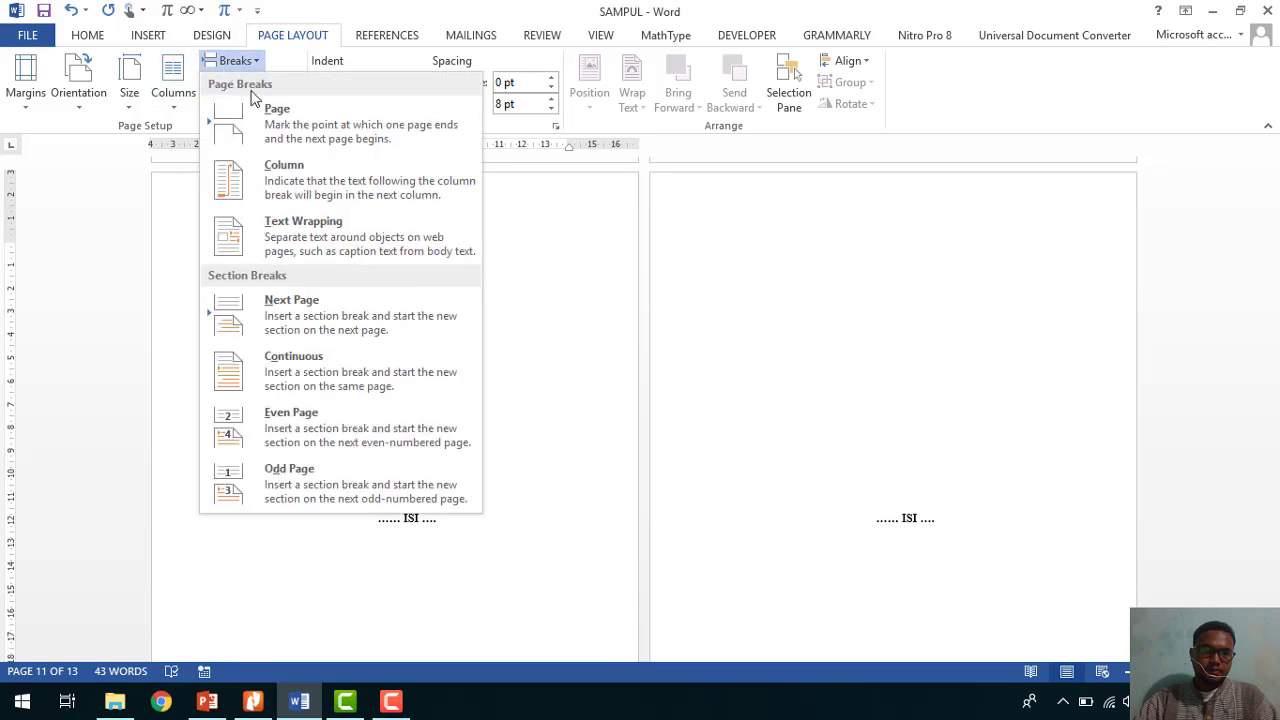
pyautogui.click(316, 316)
# Insert a Next Page section break before the DAFTAR PUSTAKA heading on the last page.
pyautogui.scroll(-6, 686, 380)
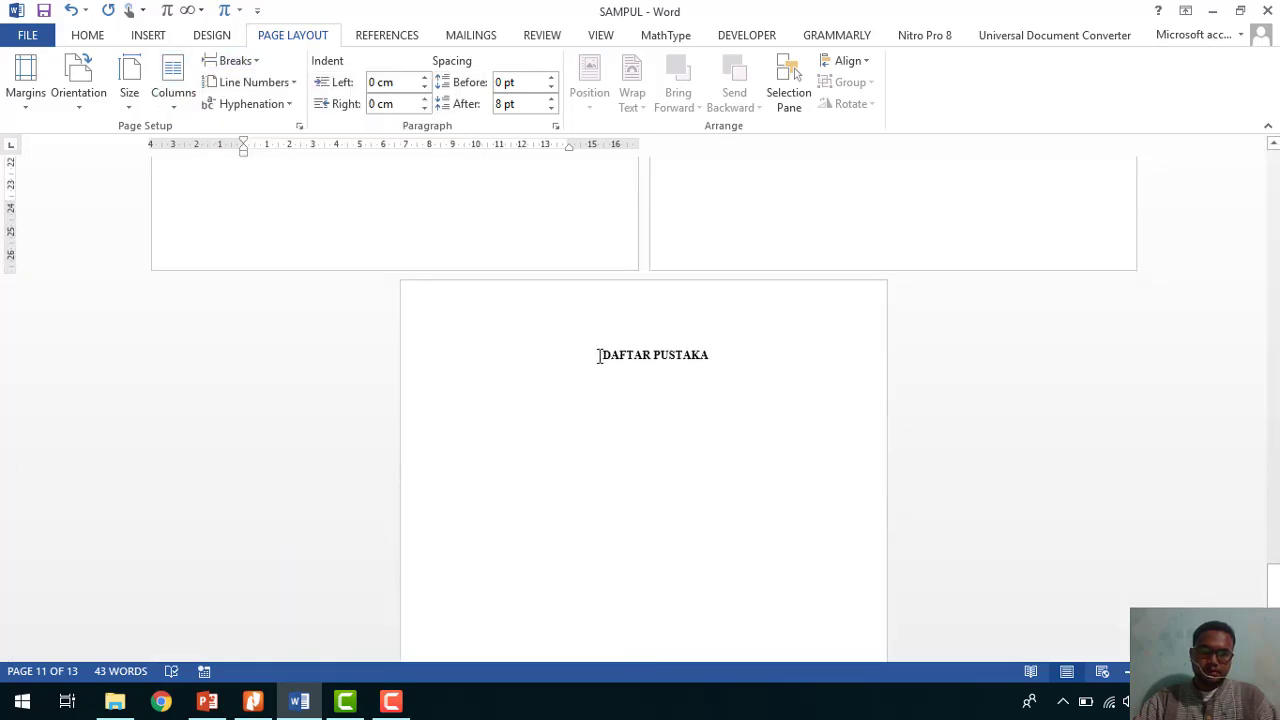
pyautogui.click(598, 355)
pyautogui.click(227, 59)
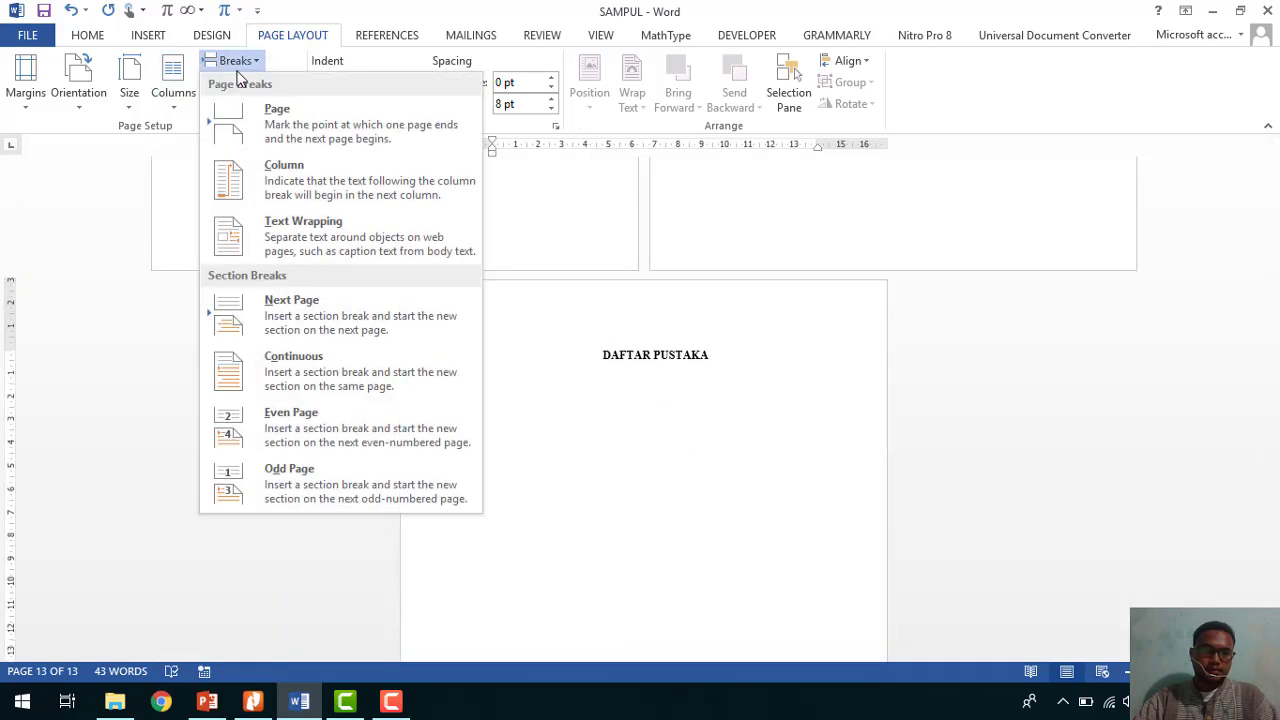
pyautogui.click(286, 311)
# Open the header on the SAMPUL page and examine the section labels in the headers and footers through BAB 1.
pyautogui.moveTo(1271, 586); pyautogui.dragTo(1272, 178)
pyautogui.click(454, 206)
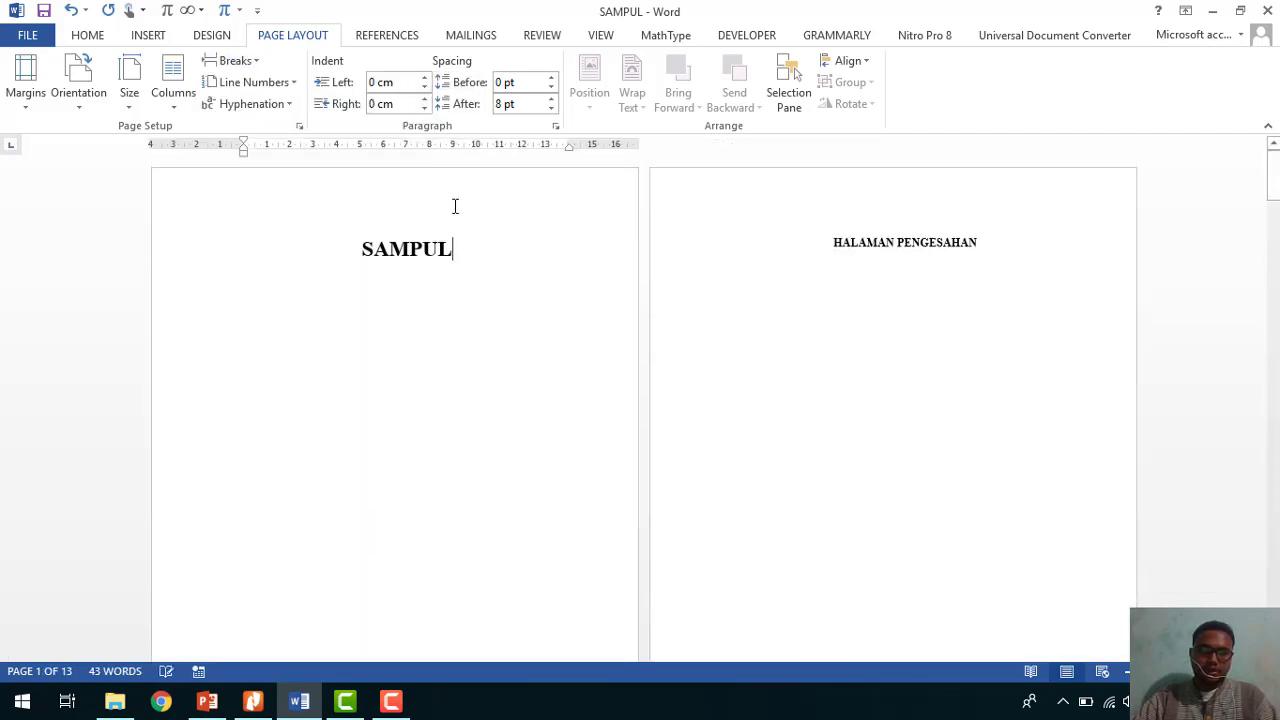
pyautogui.doubleClick(454, 206)
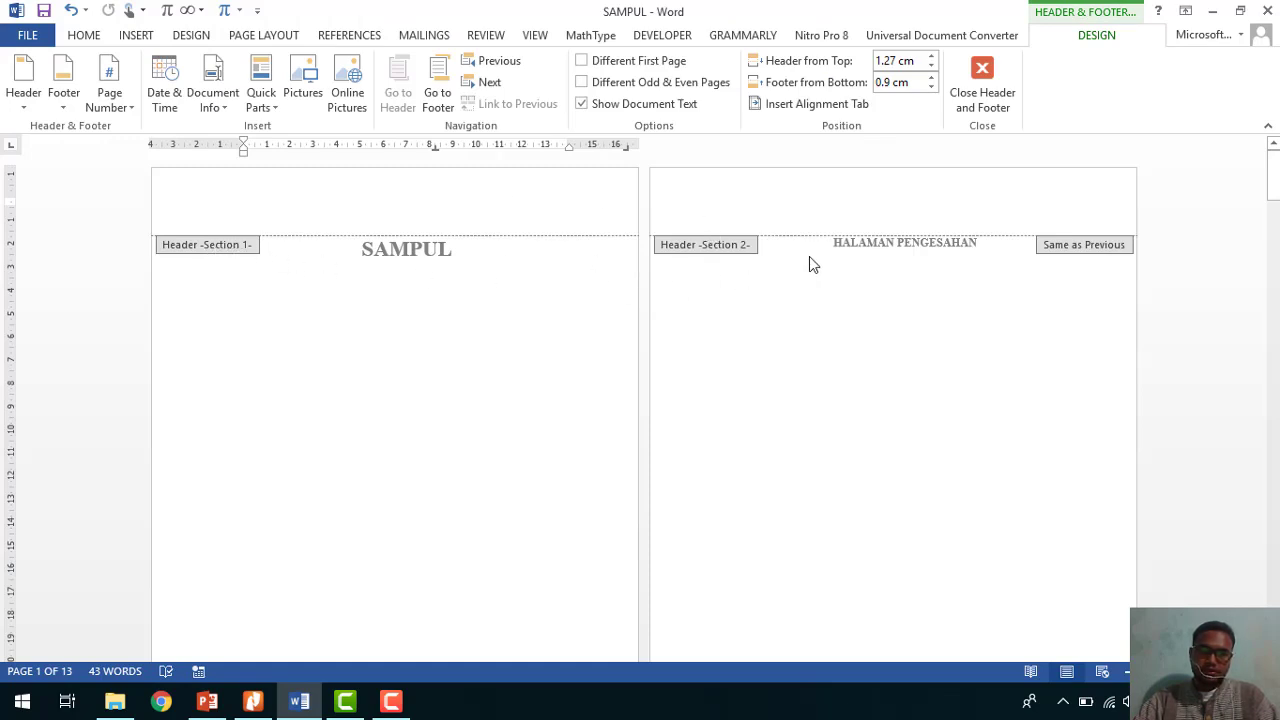
pyautogui.scroll(-6, 738, 272)
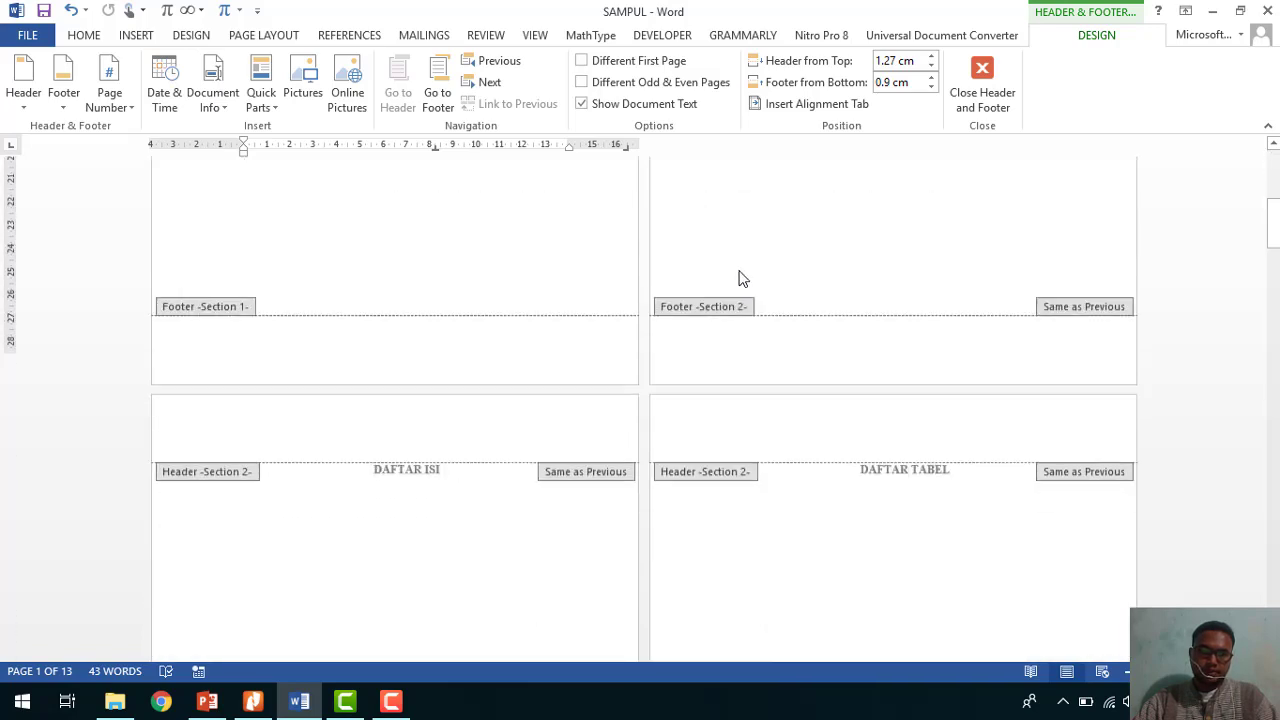
pyautogui.scroll(-4, 375, 345)
pyautogui.scroll(2, 850, 250)
pyautogui.scroll(-6, 303, 481)
pyautogui.scroll(-4, 303, 481)
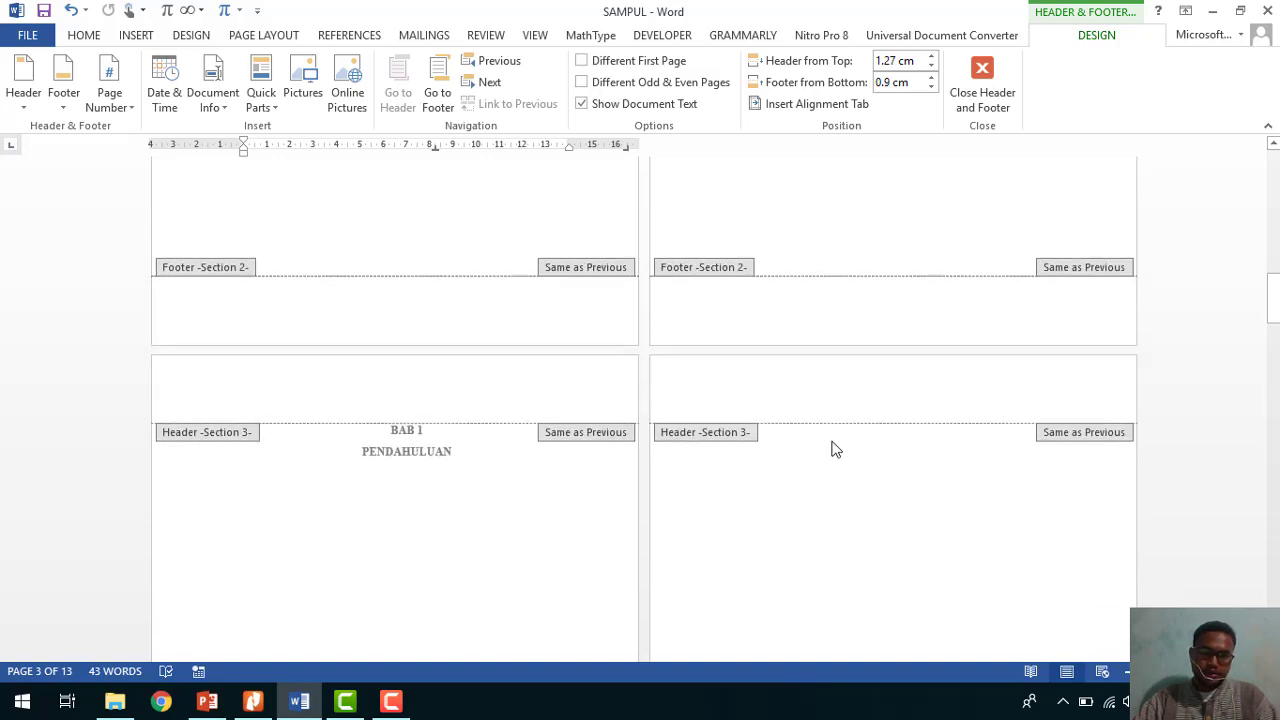
pyautogui.scroll(-3, 900, 420)
pyautogui.moveTo(1273, 318); pyautogui.dragTo(1275, 165)
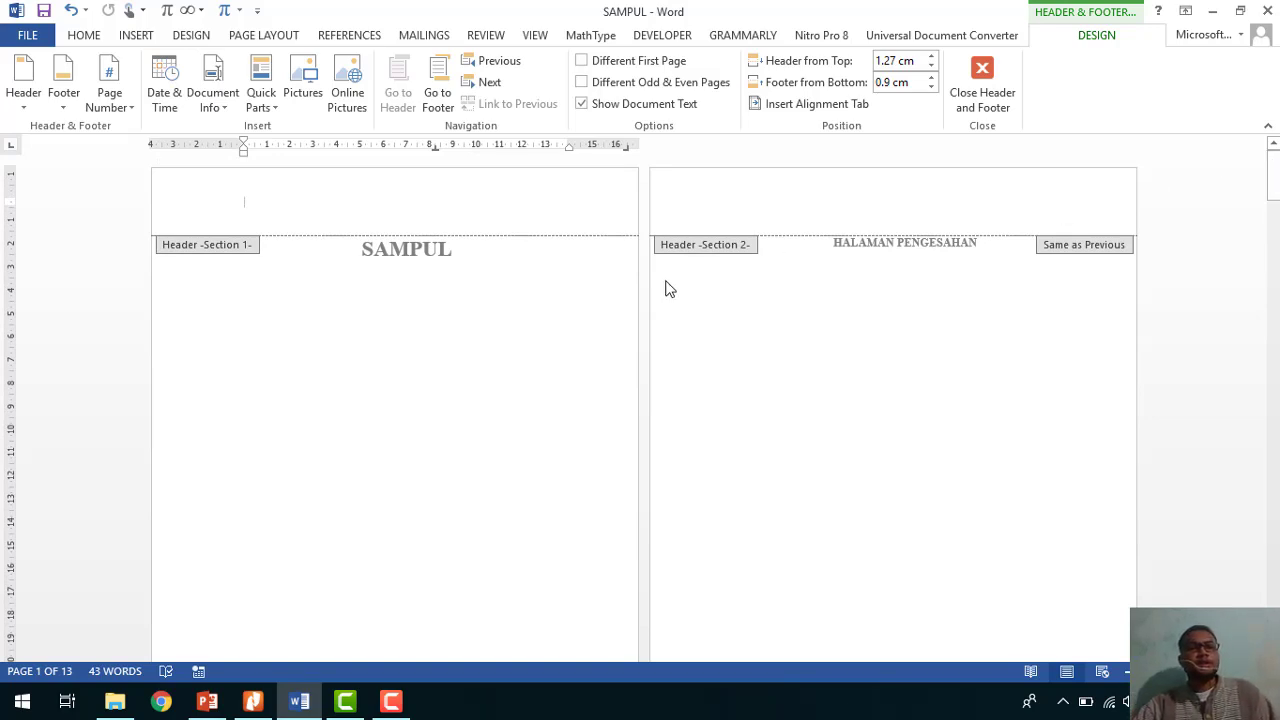
# Display the document in Draft view and locate the section break before HALAMAN PENGESAHAN.
pyautogui.click(535, 36)
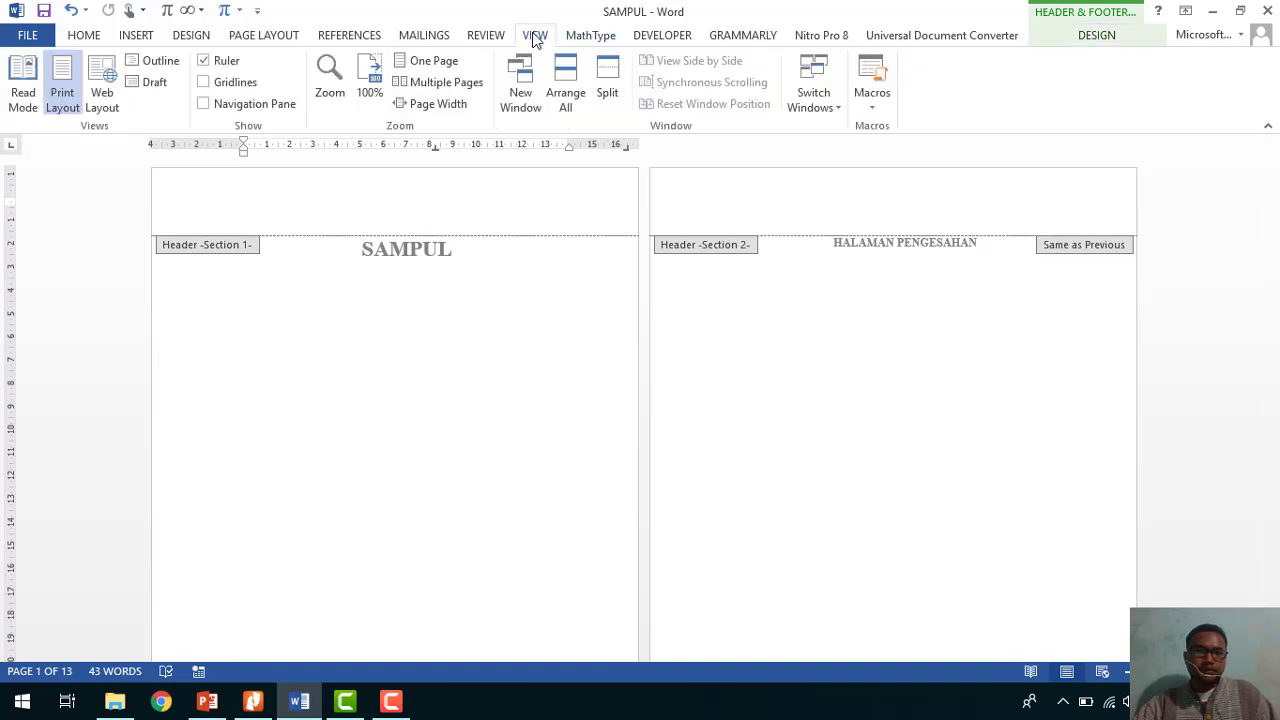
pyautogui.click(154, 84)
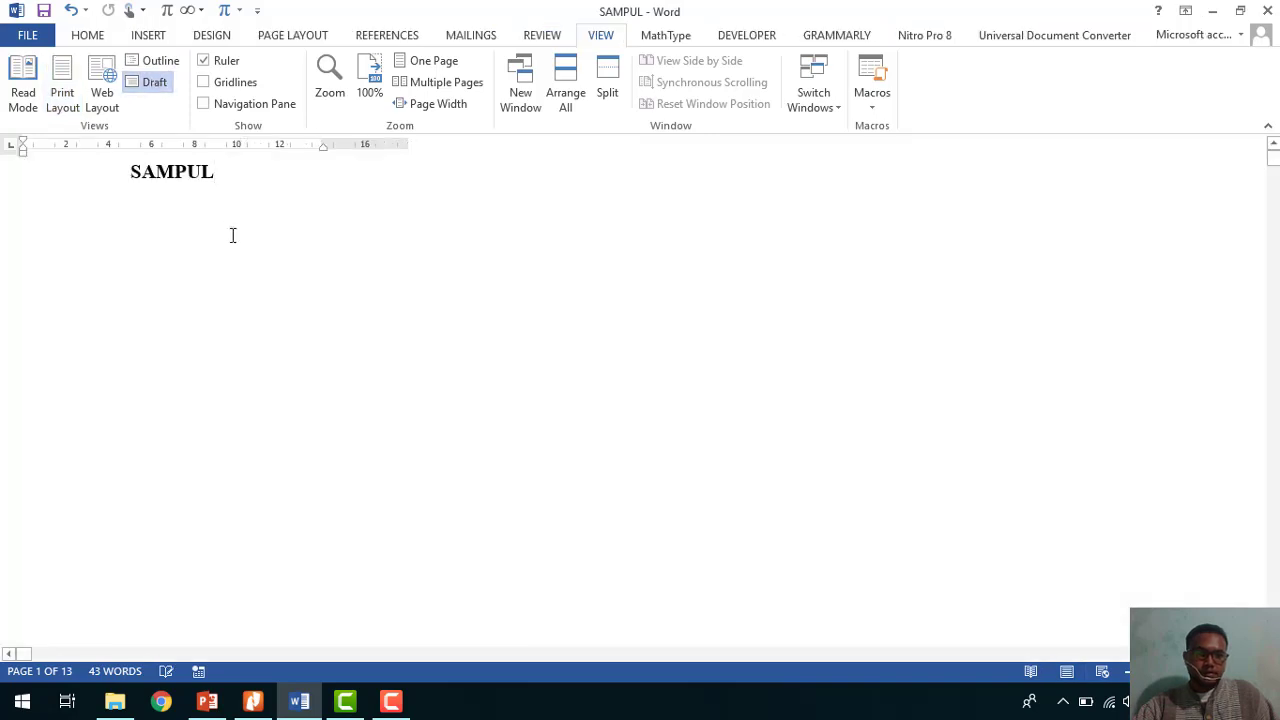
pyautogui.scroll(-5, 277, 334)
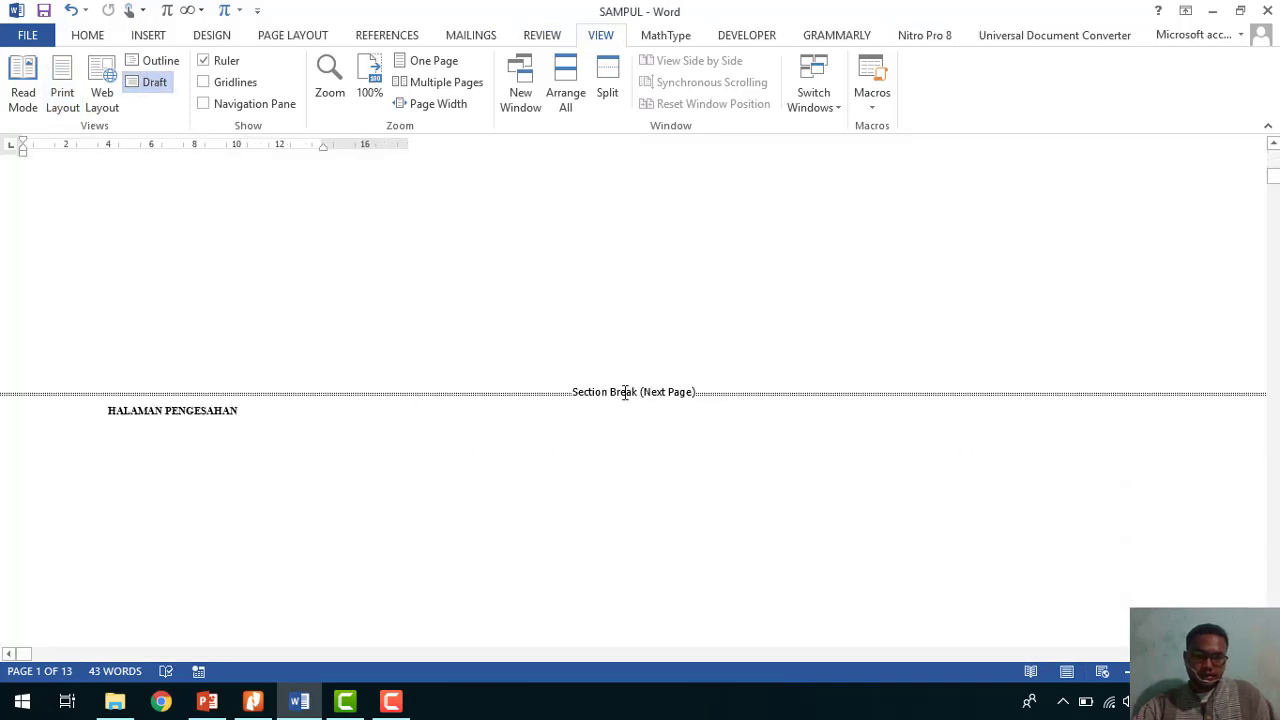
# Try deleting the section break before HALAMAN PENGESAHAN, undo the deletion, and return to Print Layout view.
pyautogui.click(69, 380)
pyautogui.press('Delete')
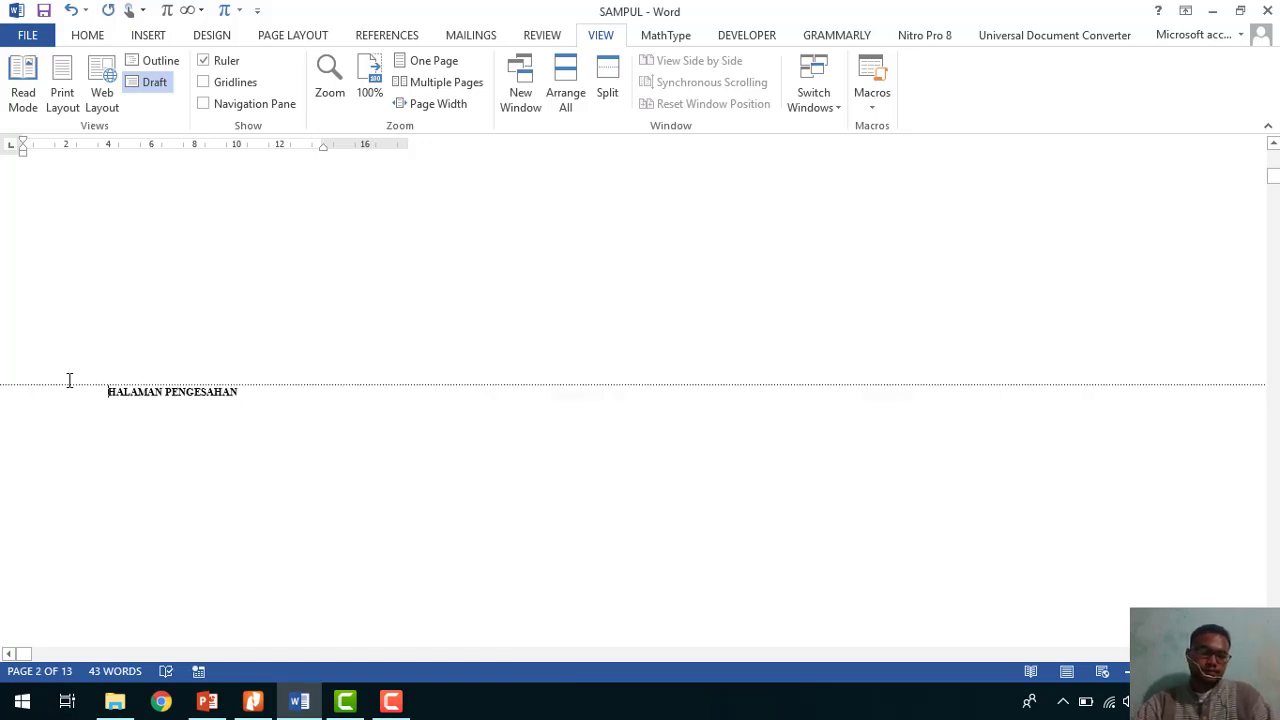
pyautogui.hotkey('ctrl', 'z')
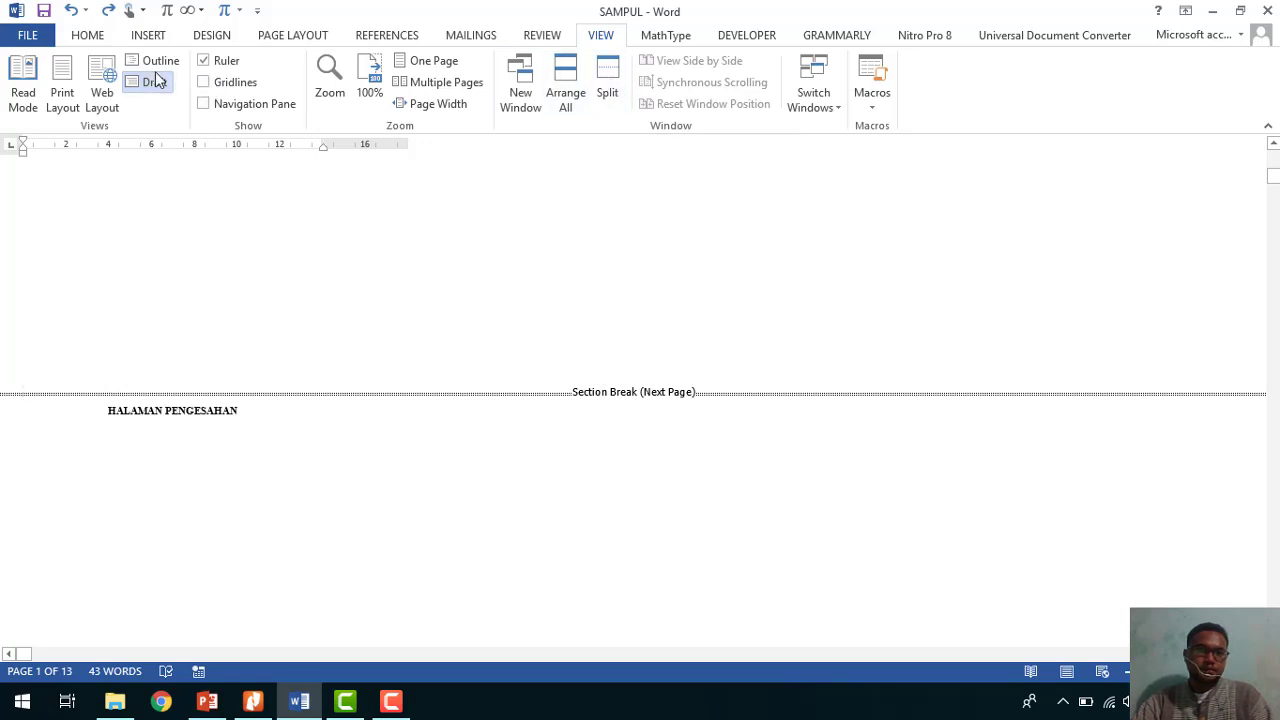
pyautogui.click(62, 88)
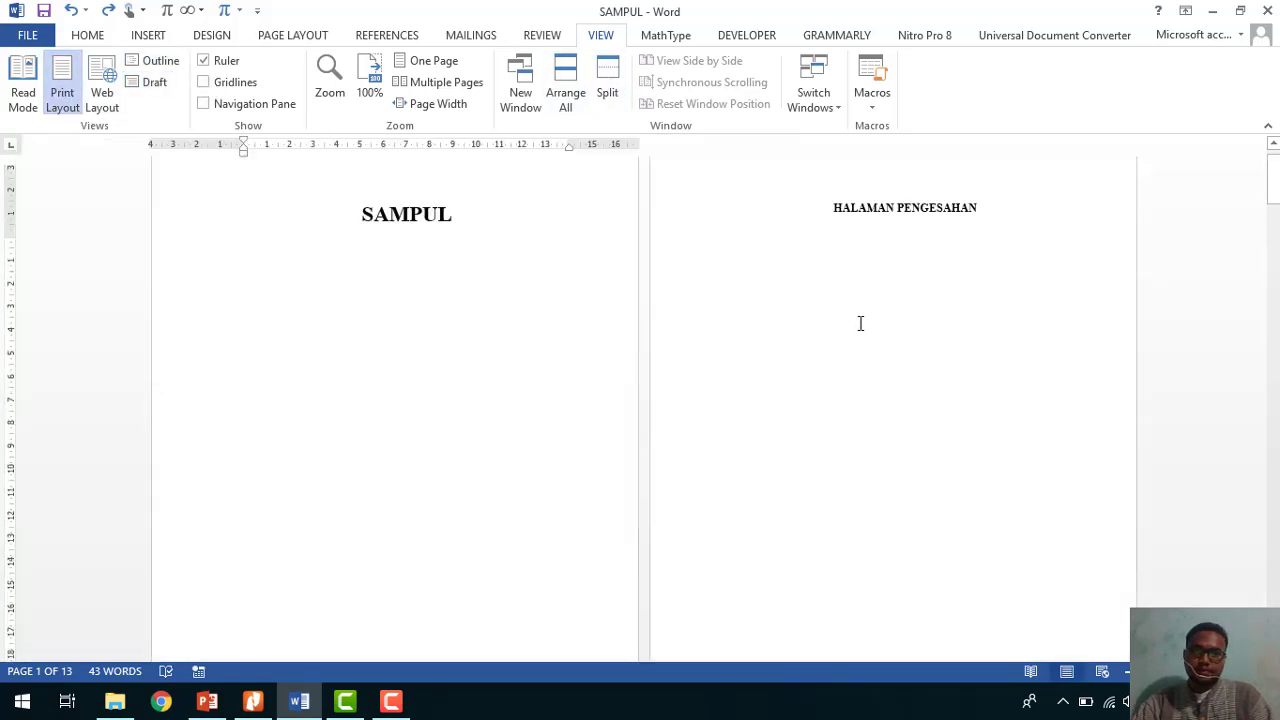
# Show the formatting marks, inspect the section break at the end of the SAMPUL page, and hide the marks again.
pyautogui.click(86, 36)
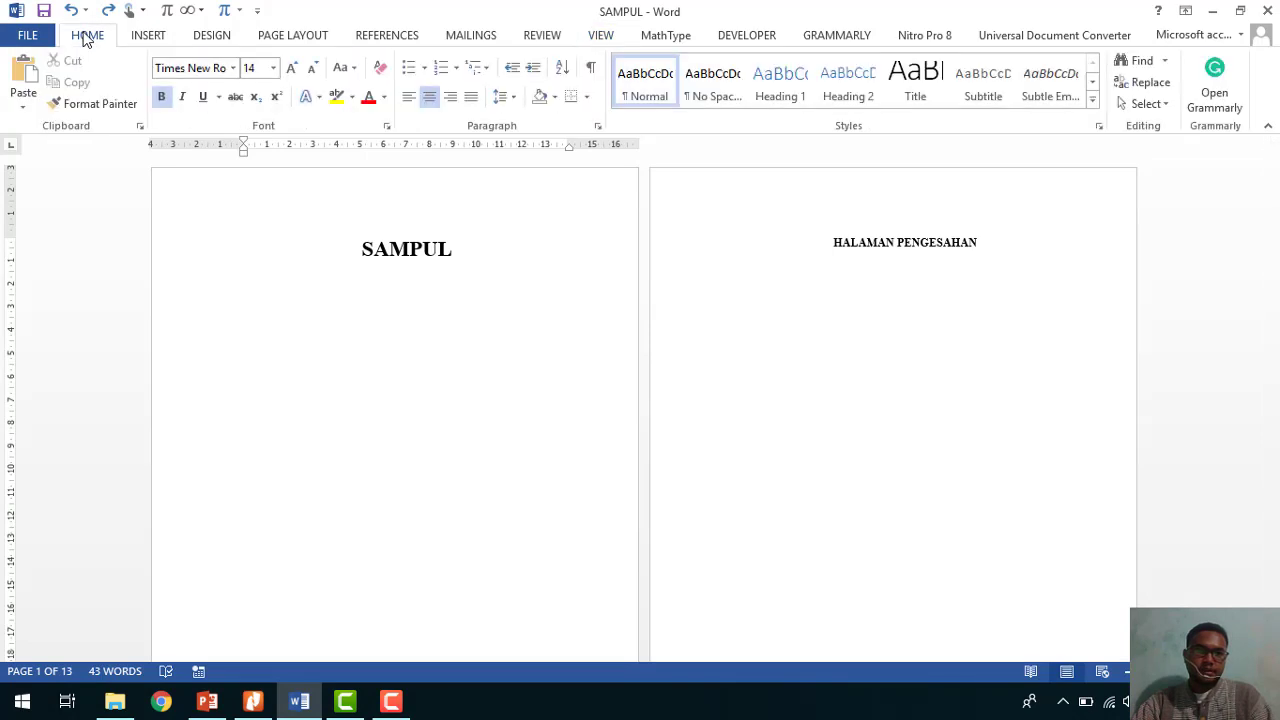
pyautogui.click(591, 70)
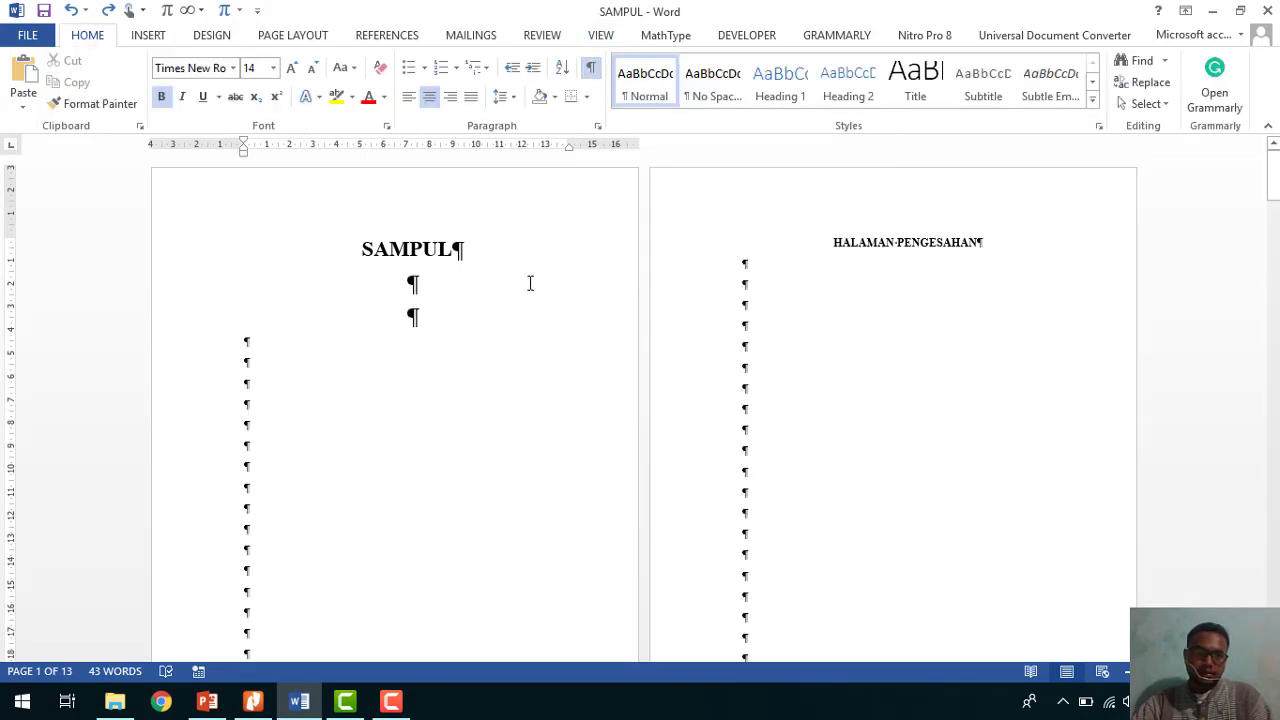
pyautogui.scroll(-7, 531, 277)
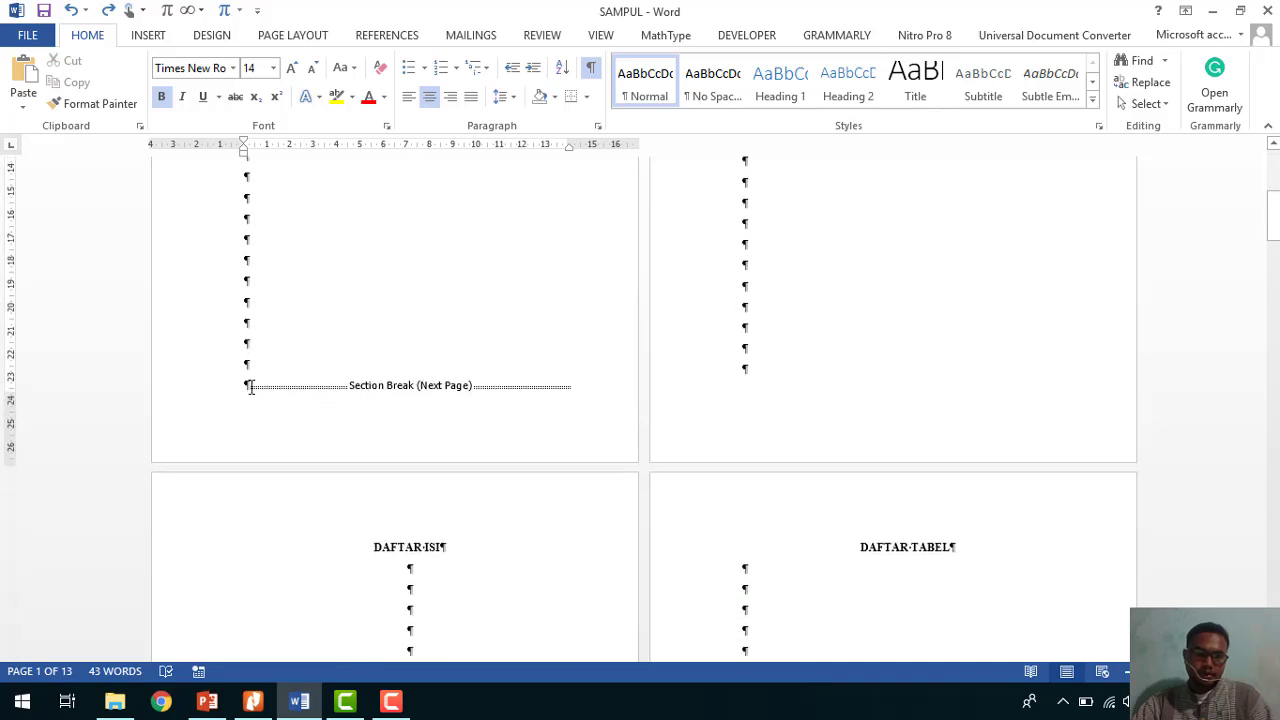
pyautogui.scroll(5, 251, 381)
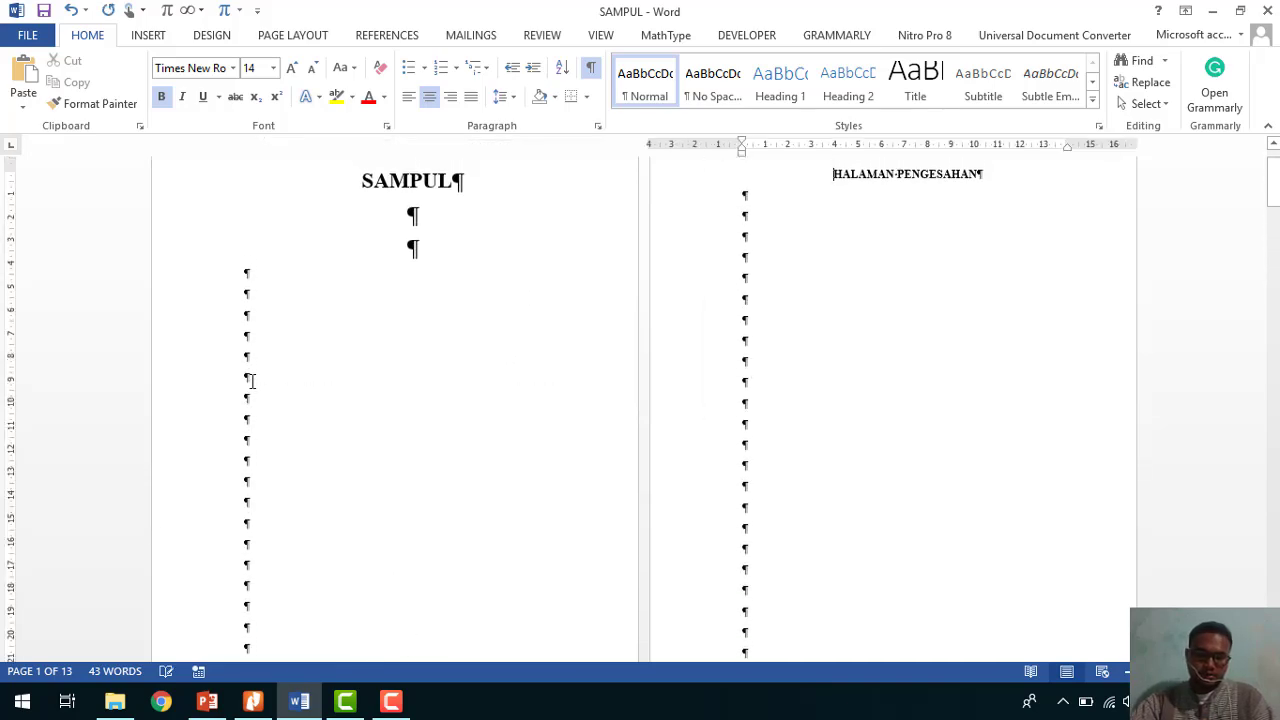
pyautogui.scroll(-1, 546, 177)
pyautogui.click(591, 68)
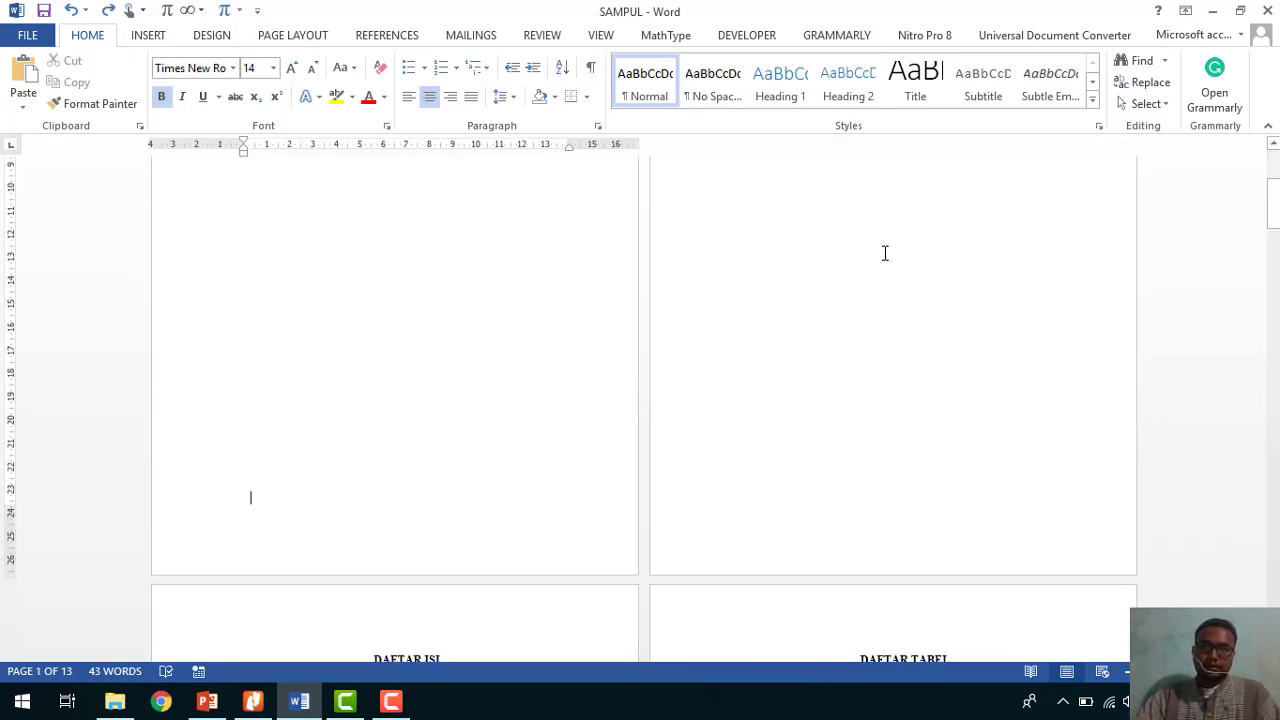
# Open the header of the HALAMAN PENGESAHAN page and examine the section labels and Same as Previous tags in sections 1 and 2.
pyautogui.doubleClick(451, 219)
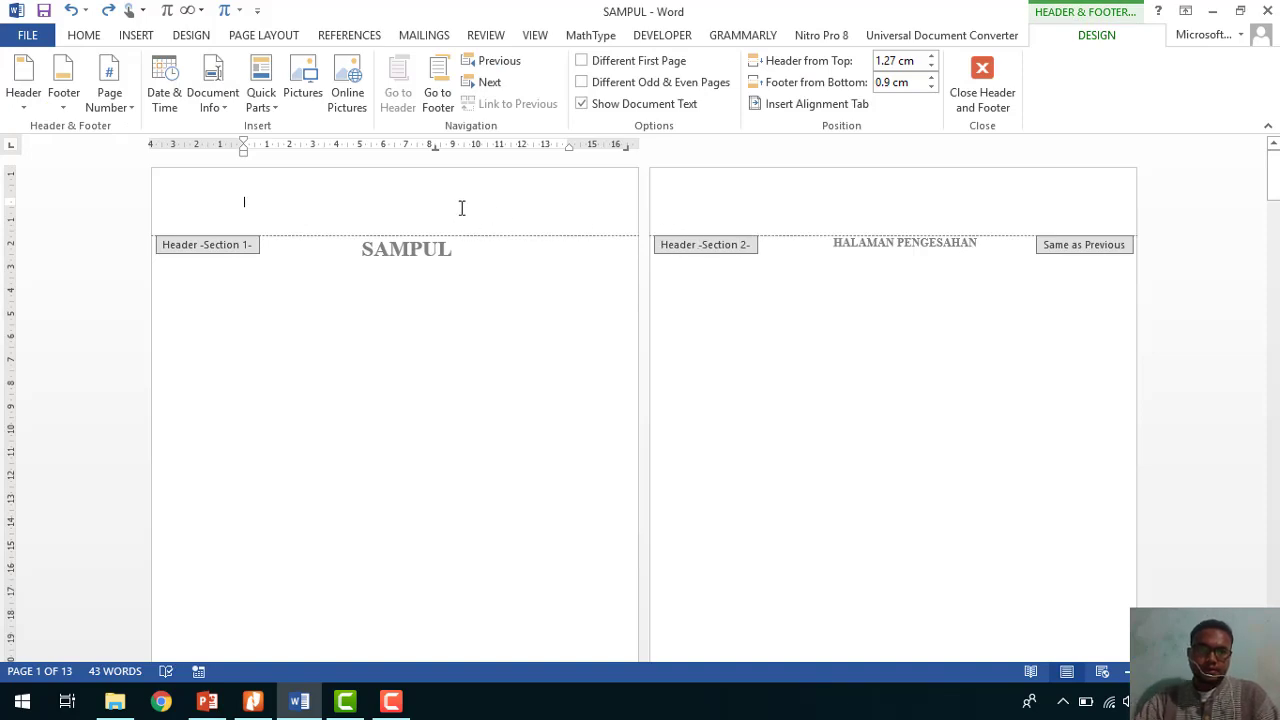
pyautogui.click(789, 221)
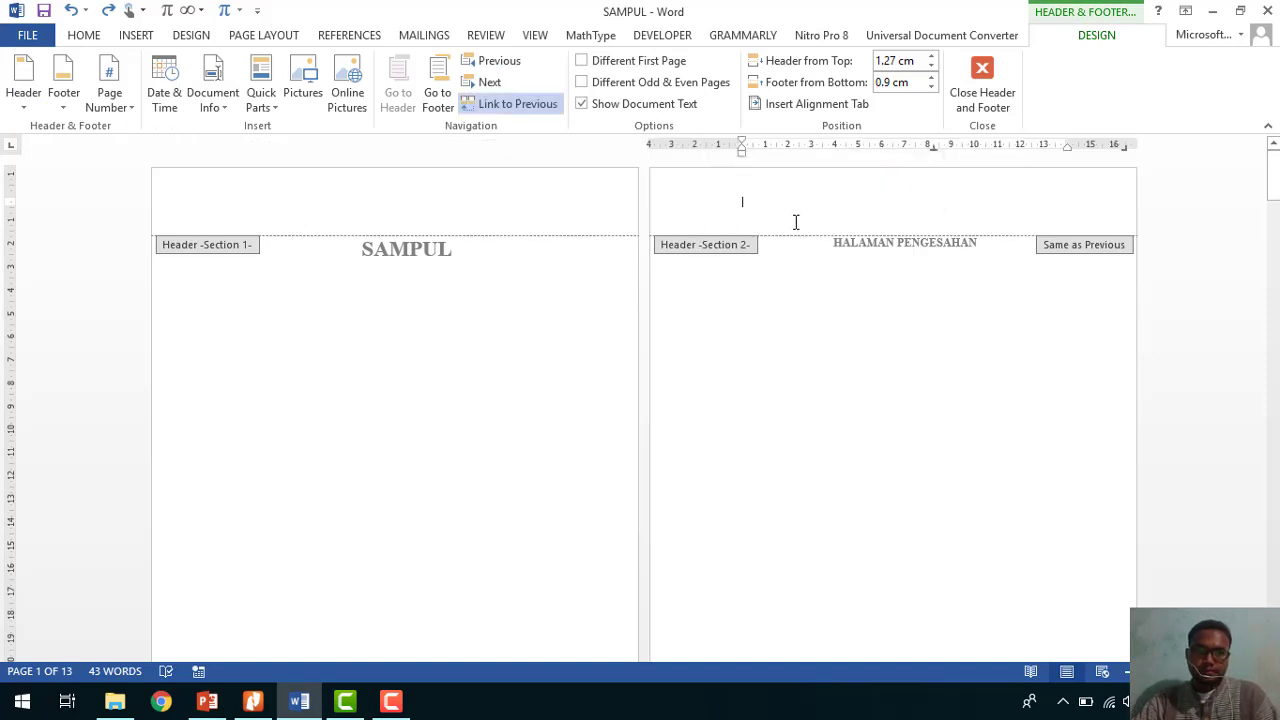
pyautogui.scroll(-1, 816, 229)
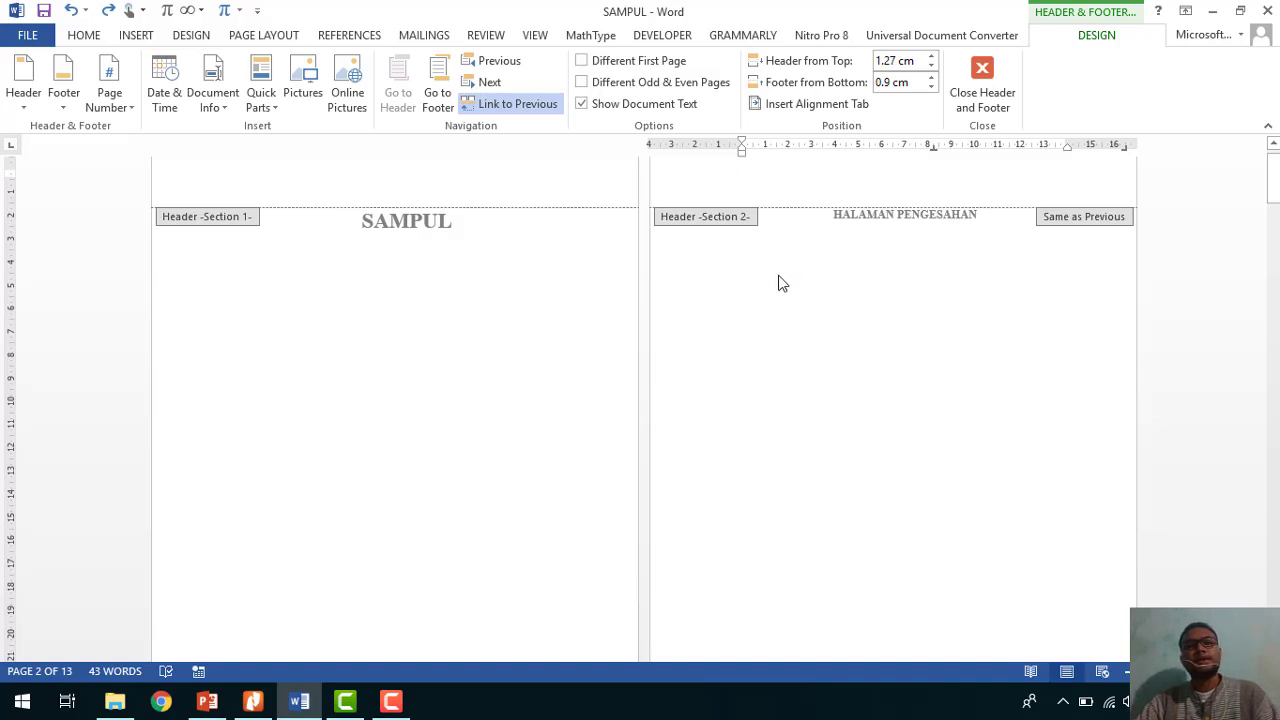
pyautogui.scroll(1, 858, 265)
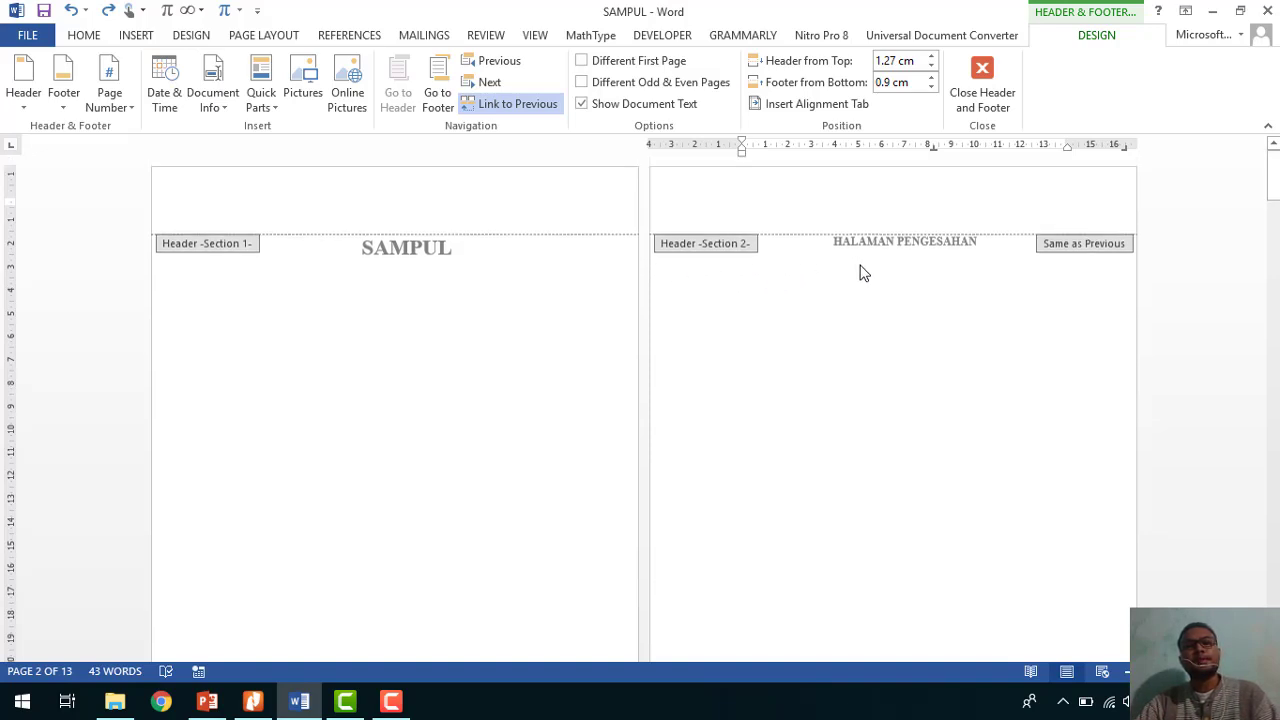
pyautogui.scroll(-3, 866, 271)
pyautogui.scroll(3, 880, 268)
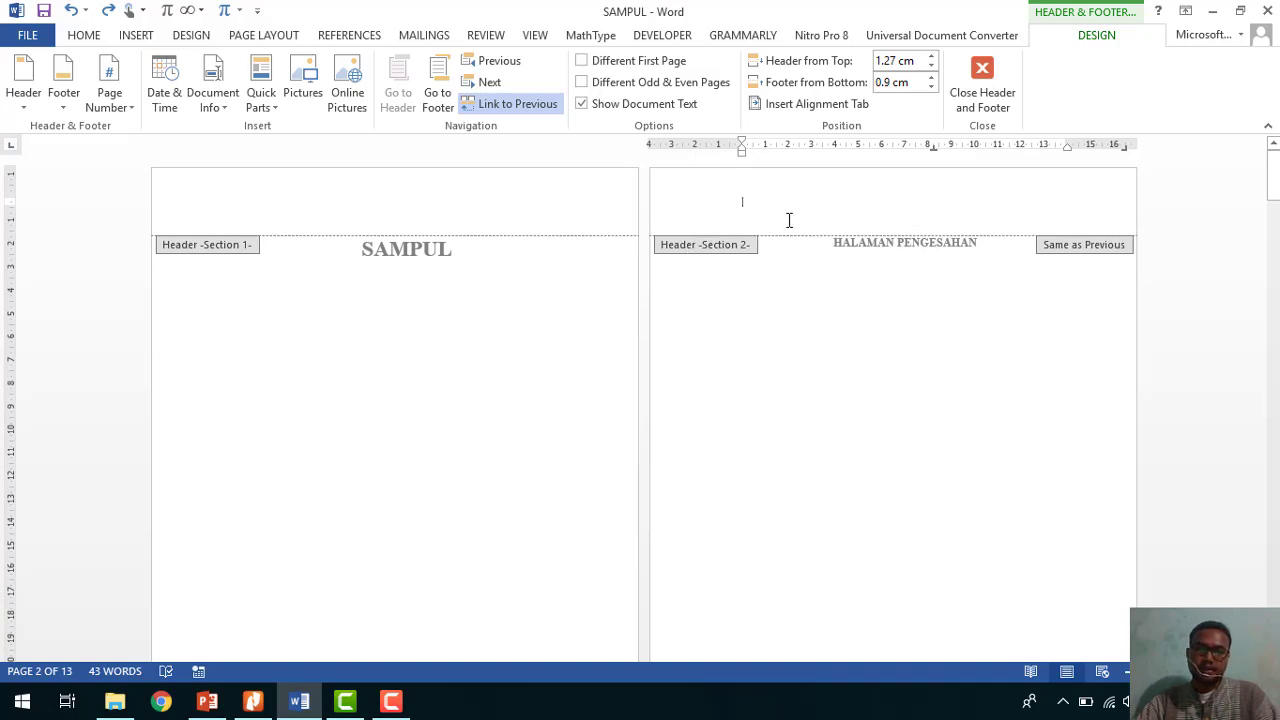
pyautogui.scroll(-12, 810, 258)
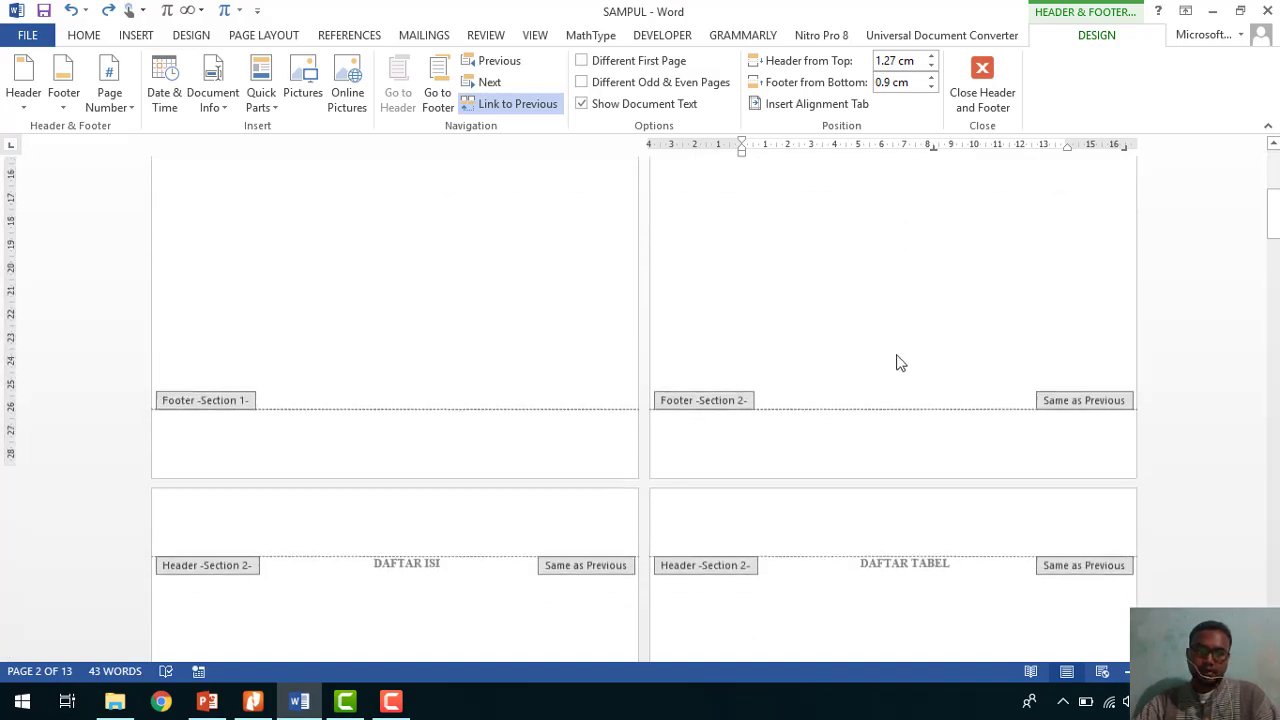
pyautogui.scroll(12, 881, 253)
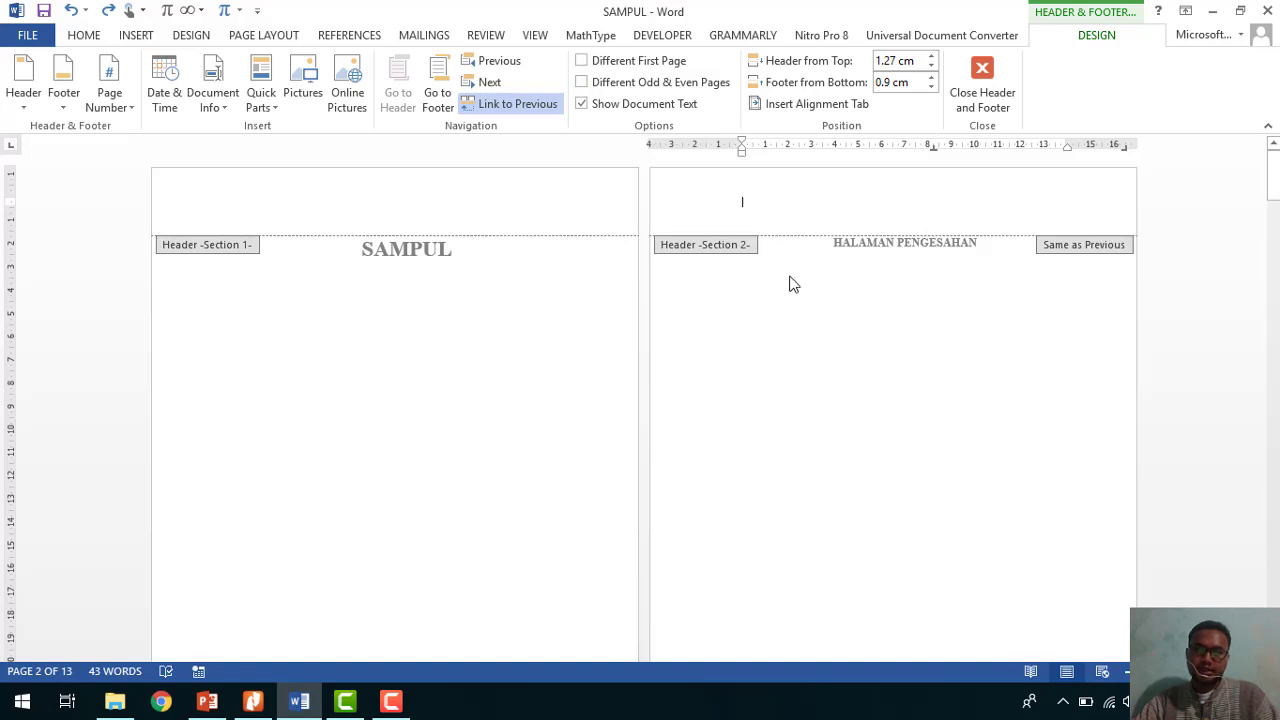
pyautogui.scroll(-5, 802, 374)
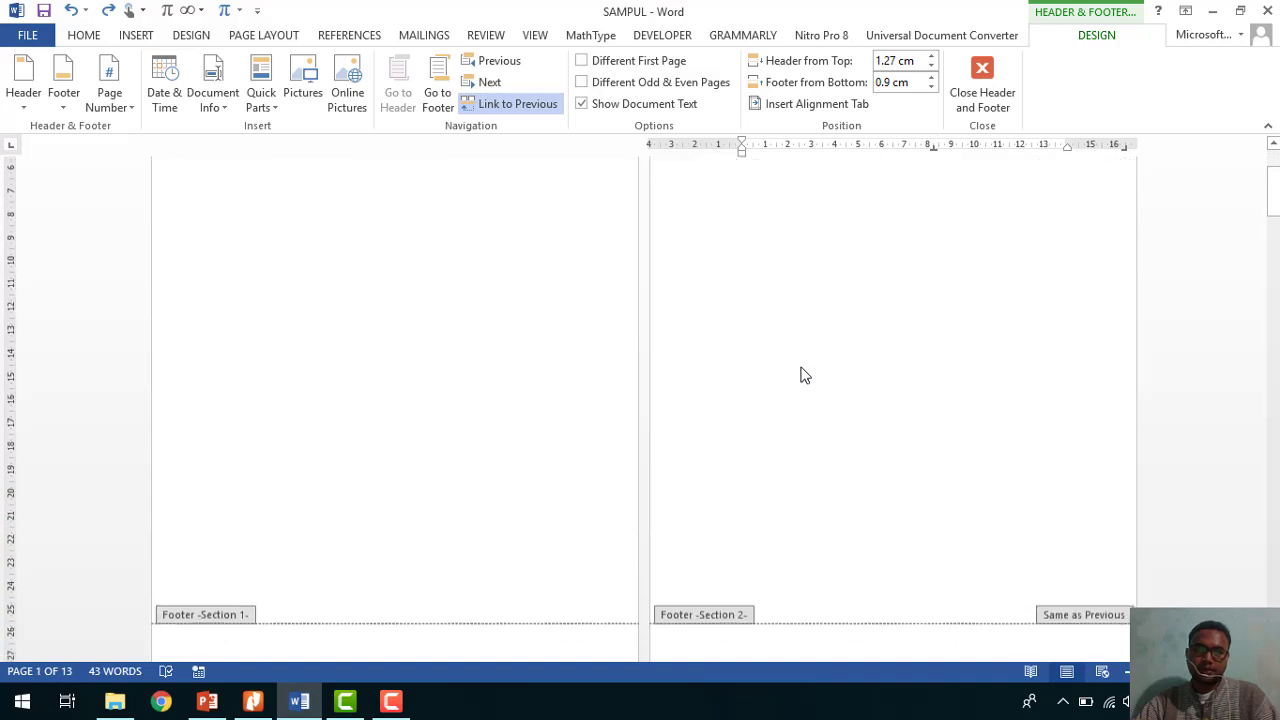
pyautogui.scroll(-1, 803, 366)
pyautogui.scroll(6, 806, 360)
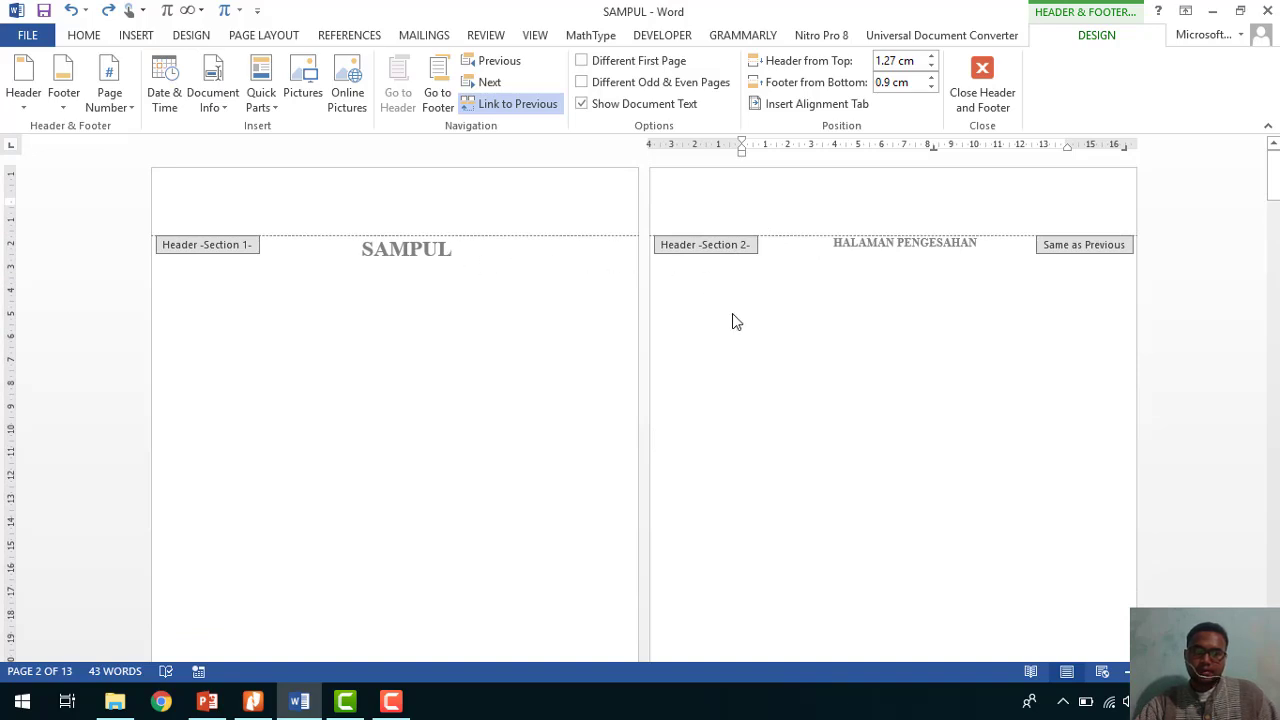
pyautogui.scroll(-1, 829, 278)
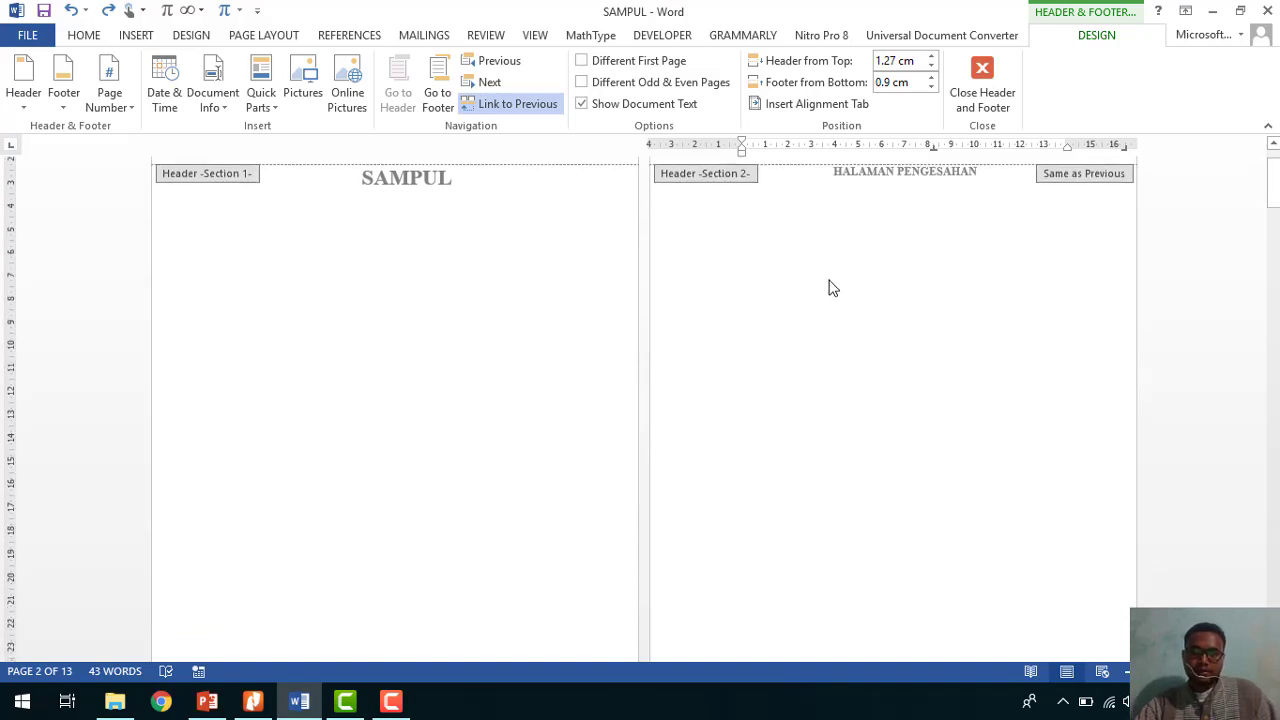
pyautogui.scroll(1, 897, 286)
pyautogui.scroll(-5, 914, 300)
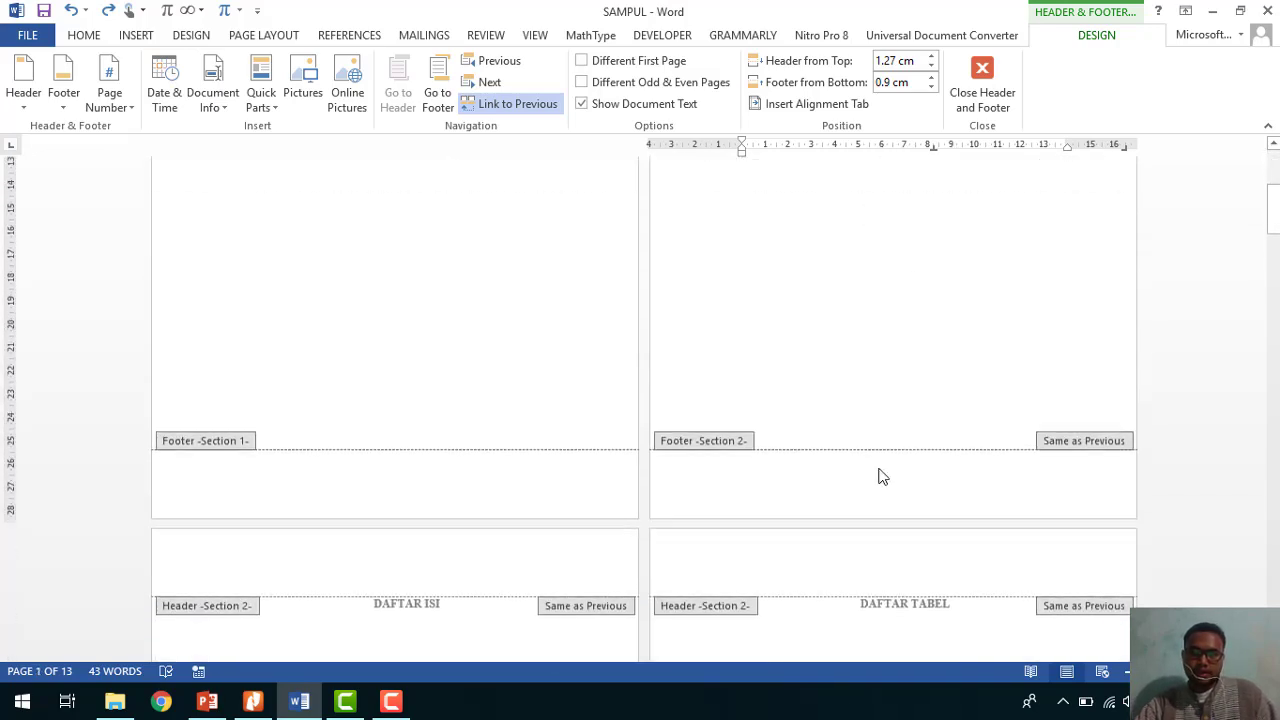
pyautogui.scroll(6, 874, 457)
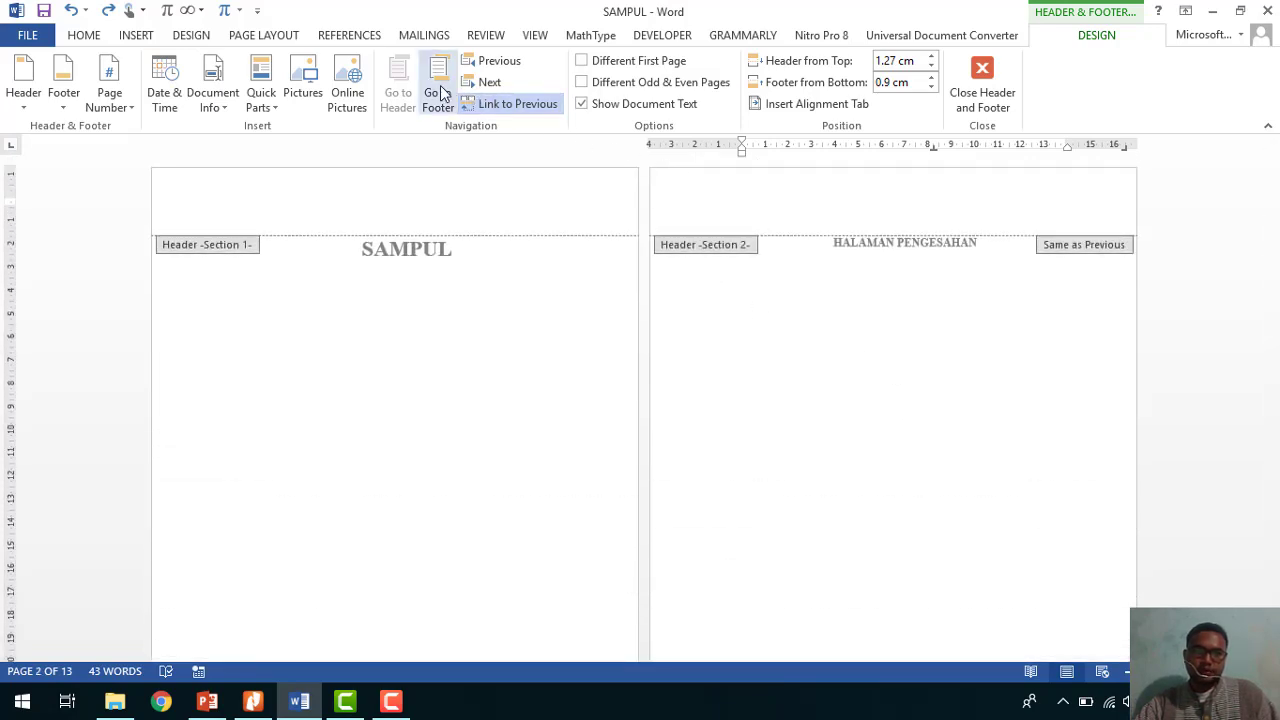
# Turn off Link to Previous for both the header and the footer of section 2.
pyautogui.click(505, 108)
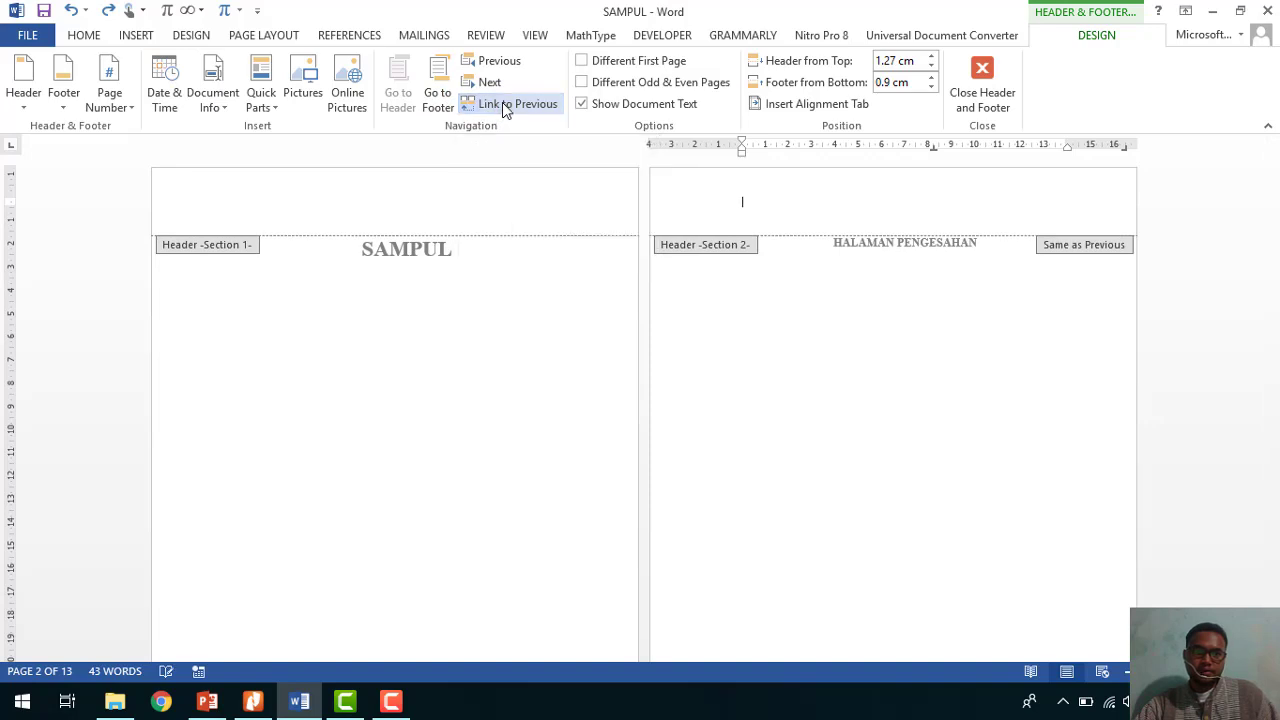
pyautogui.click(440, 92)
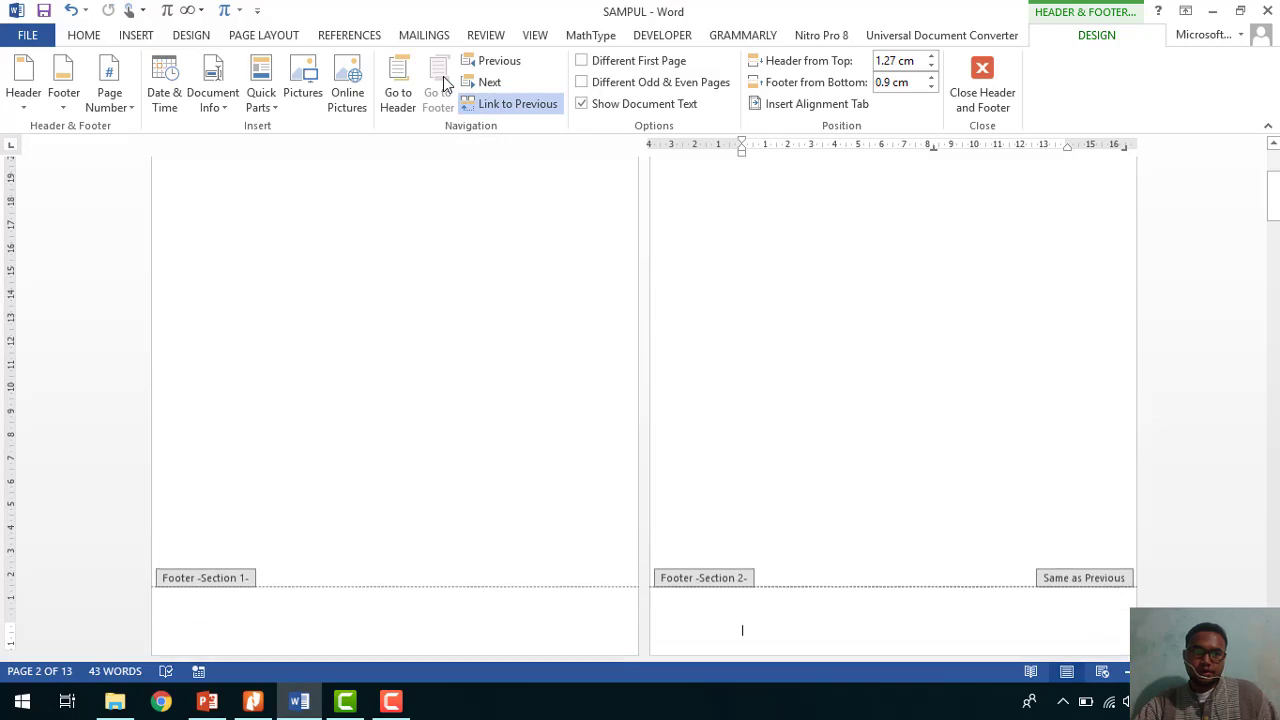
pyautogui.click(492, 110)
pyautogui.scroll(5, 775, 382)
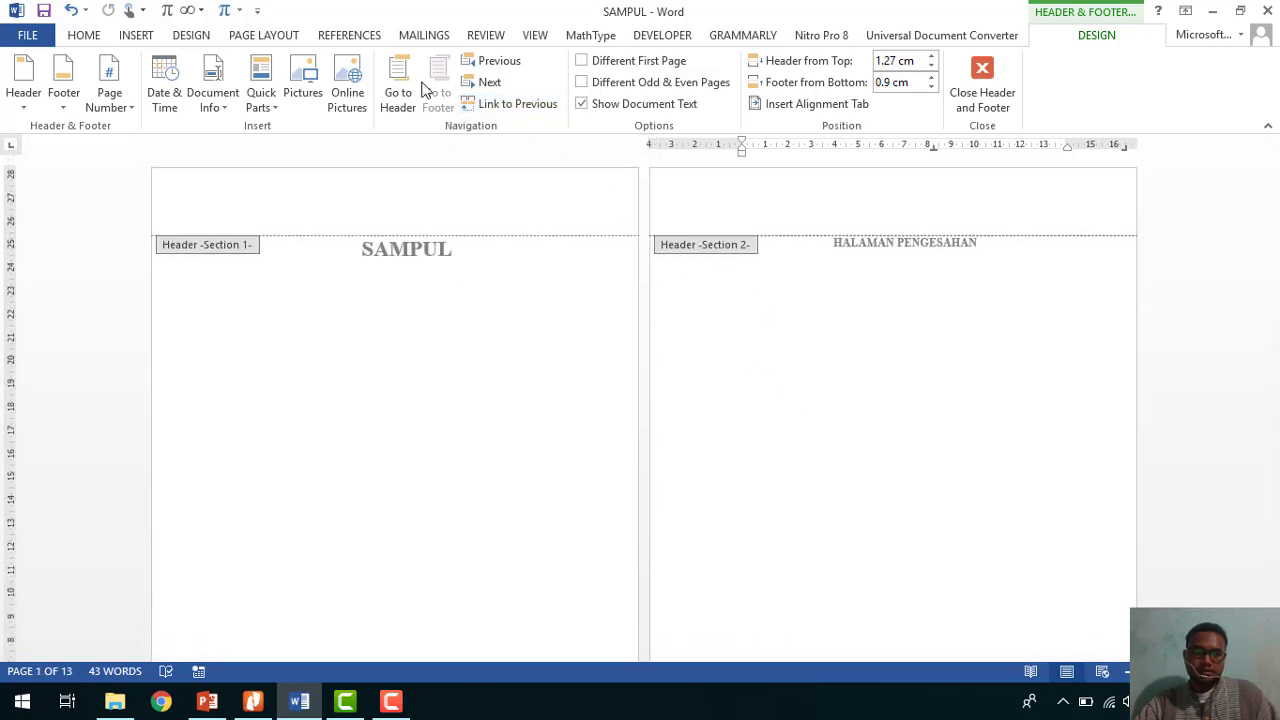
# Relink the section 2 footer to the previous section, accepting its replacement, and unlink it again.
pyautogui.click(503, 106)
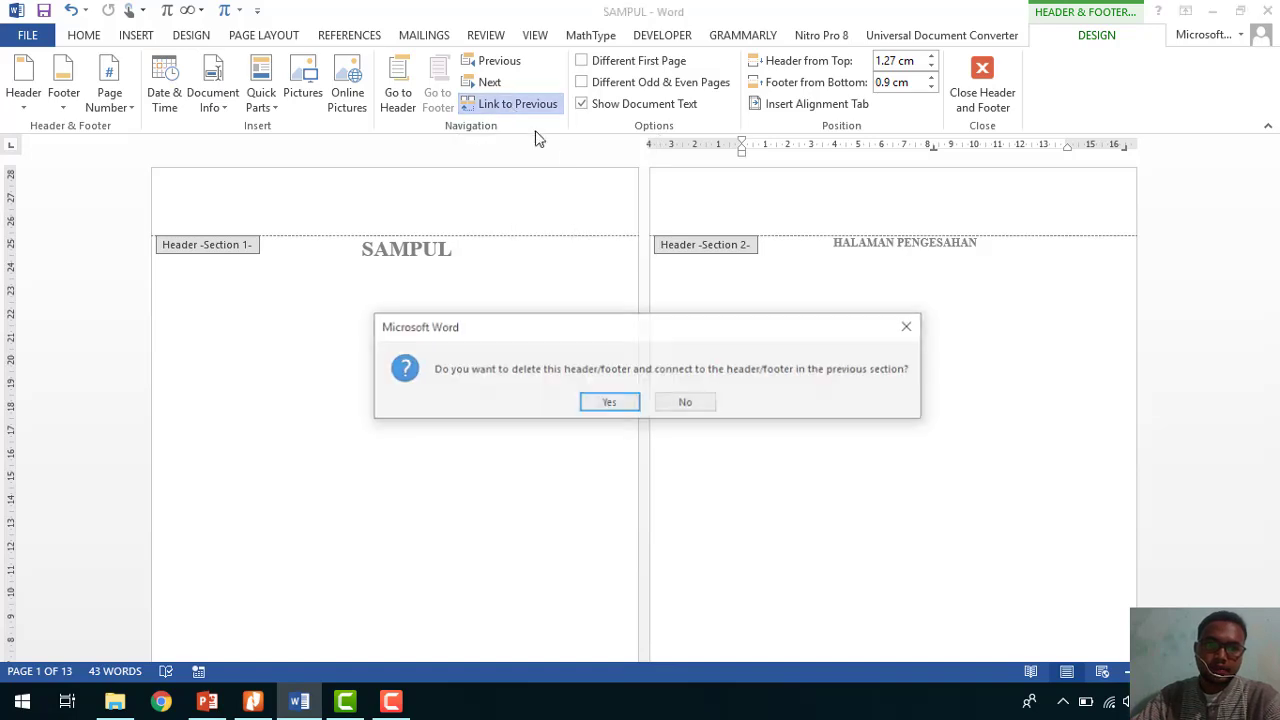
pyautogui.click(606, 400)
pyautogui.scroll(-5, 826, 366)
pyautogui.click(1052, 445)
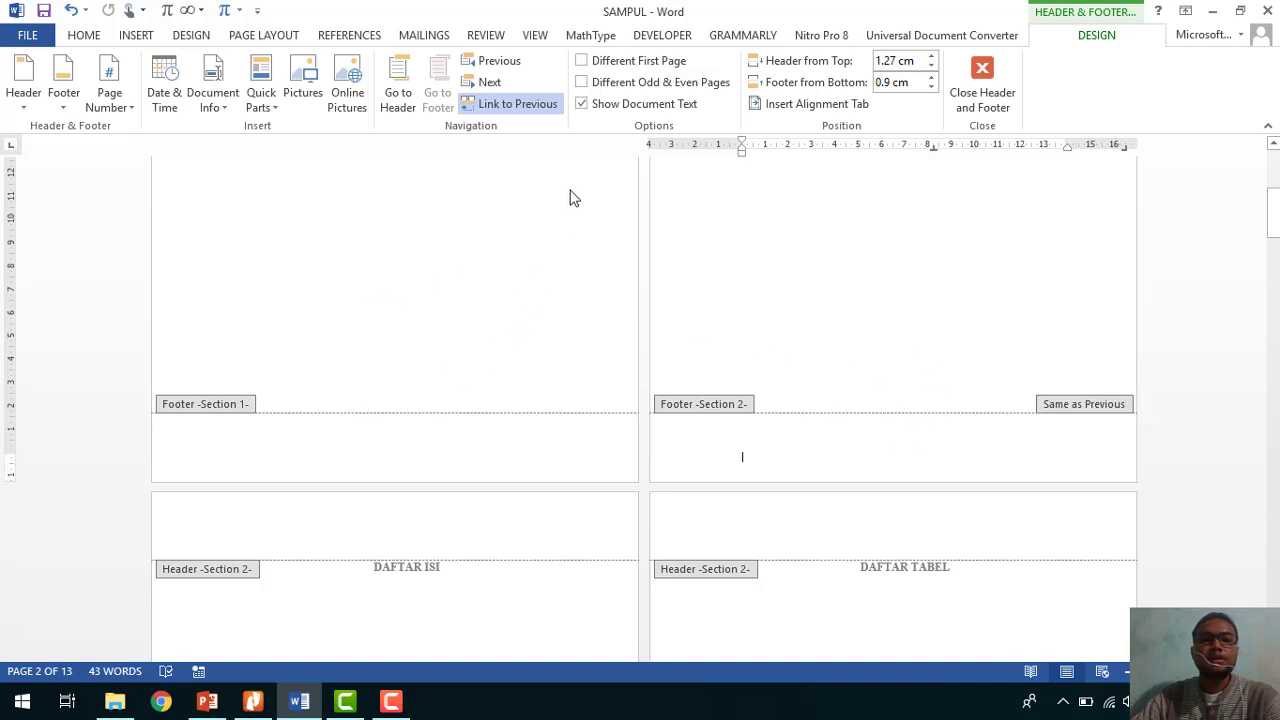
pyautogui.click(506, 108)
pyautogui.scroll(3, 1034, 471)
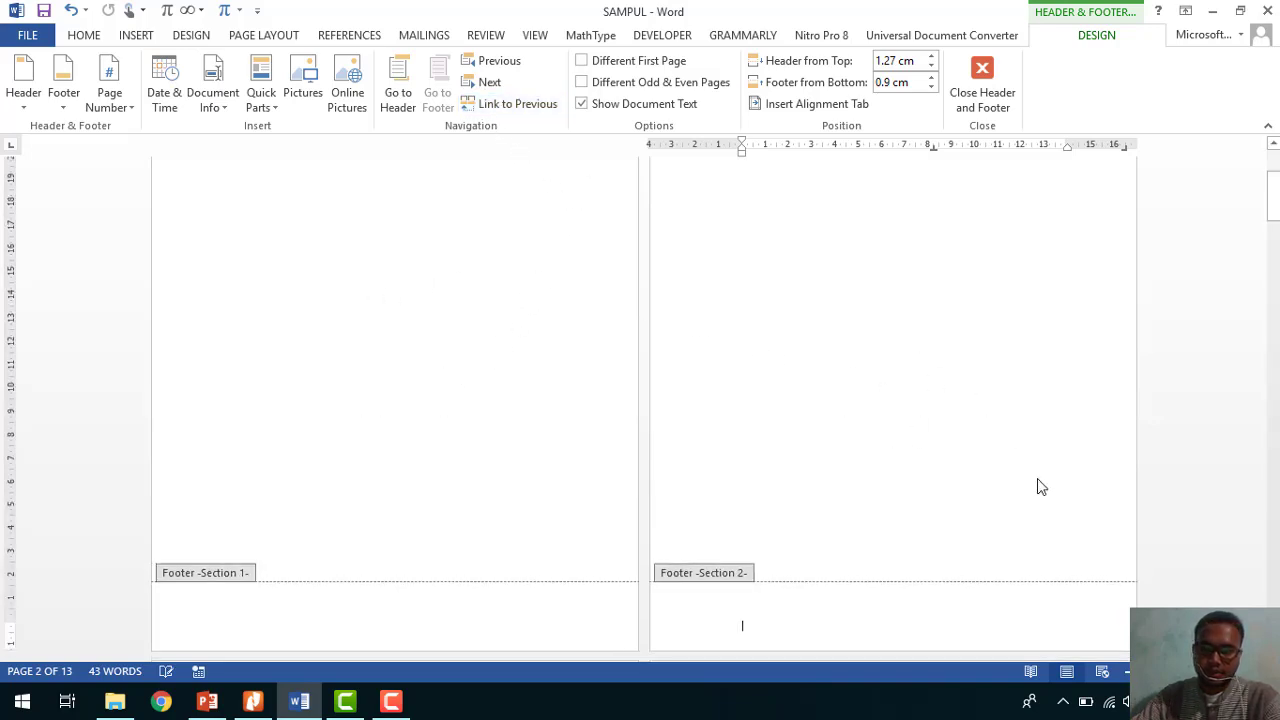
pyautogui.click(1024, 589)
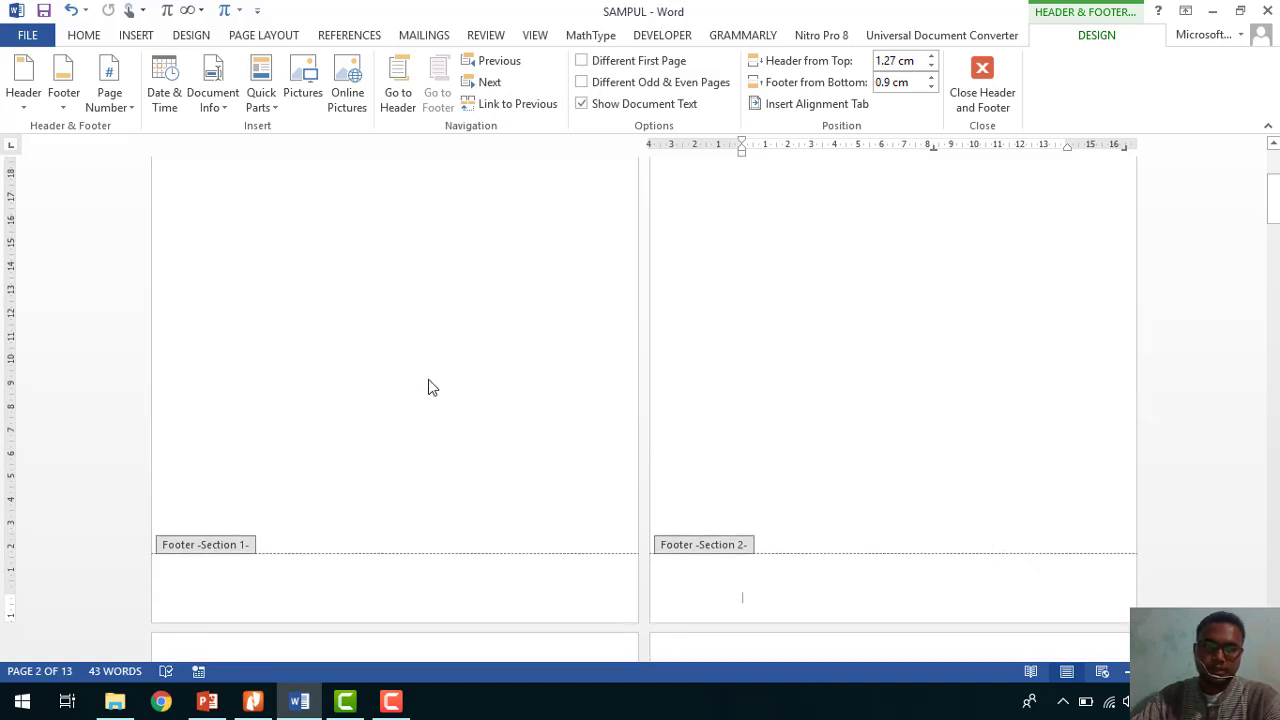
# Turn off Link to Previous for the section 3 header and footer on the BAB 1 PENDAHULUAN page.
pyautogui.scroll(-6, 851, 462)
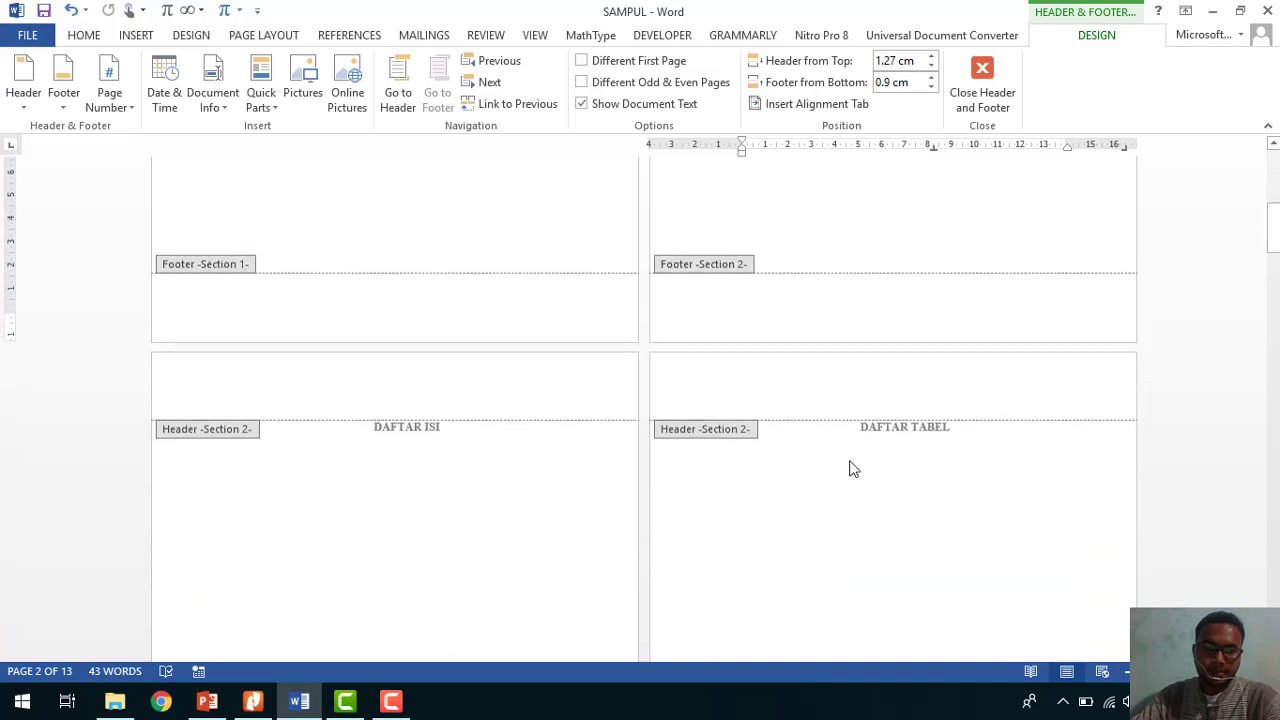
pyautogui.scroll(-20, 851, 468)
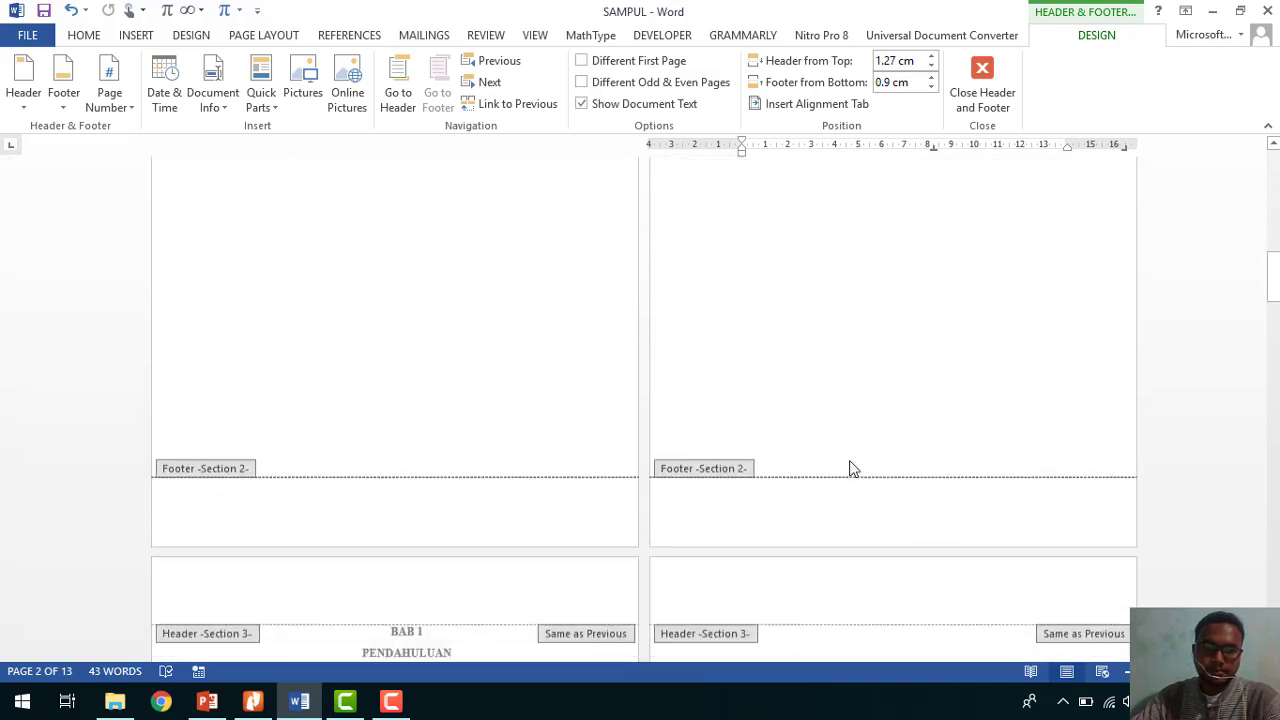
pyautogui.scroll(-2, 851, 468)
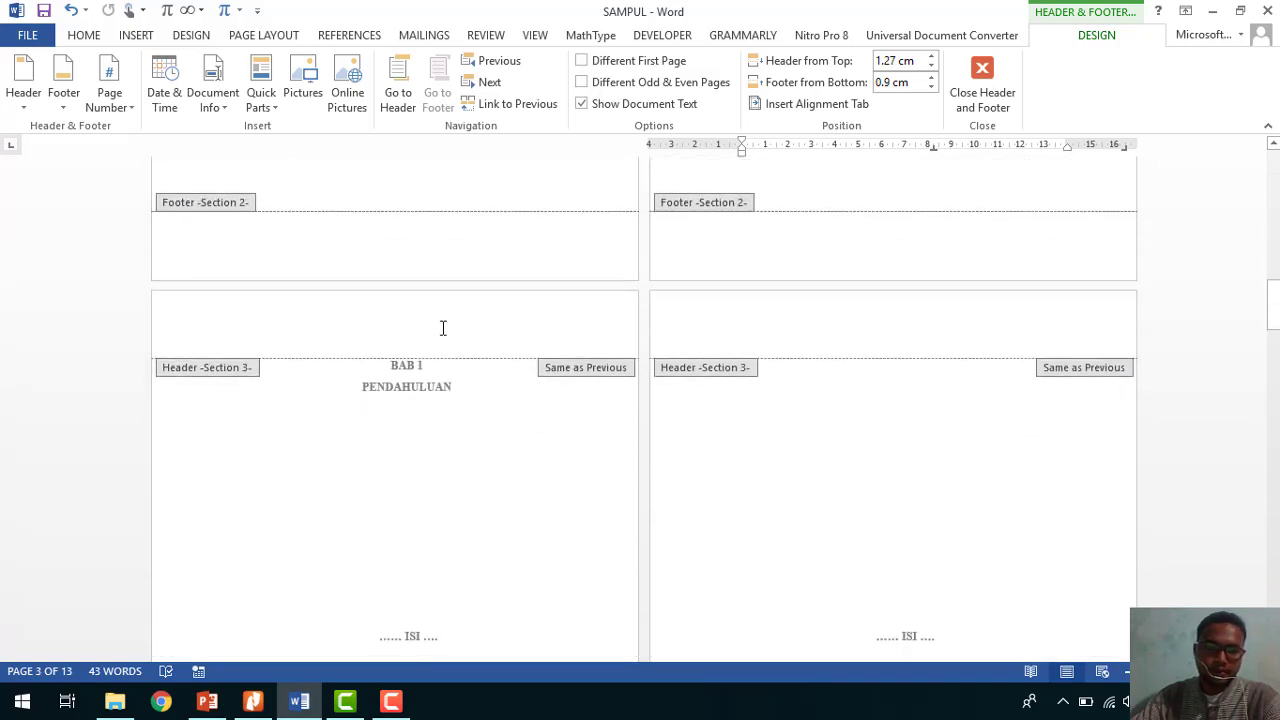
pyautogui.click(425, 348)
pyautogui.scroll(-2, 430, 356)
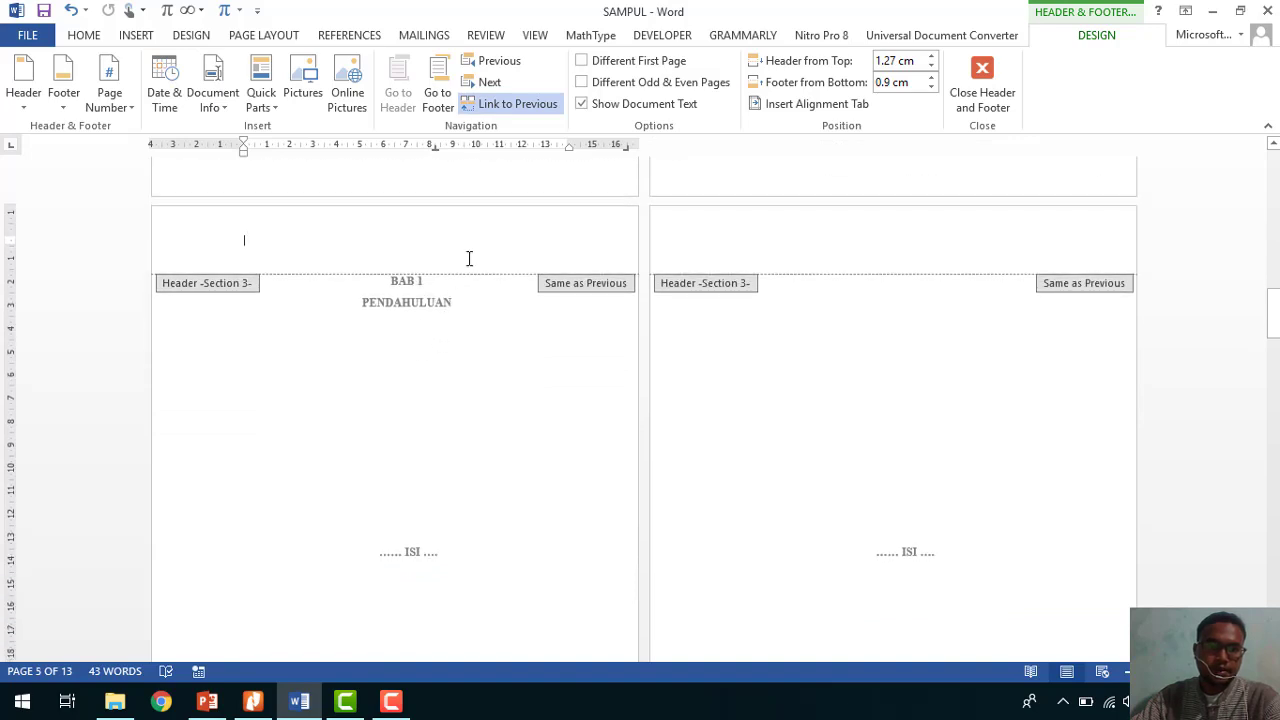
pyautogui.click(498, 104)
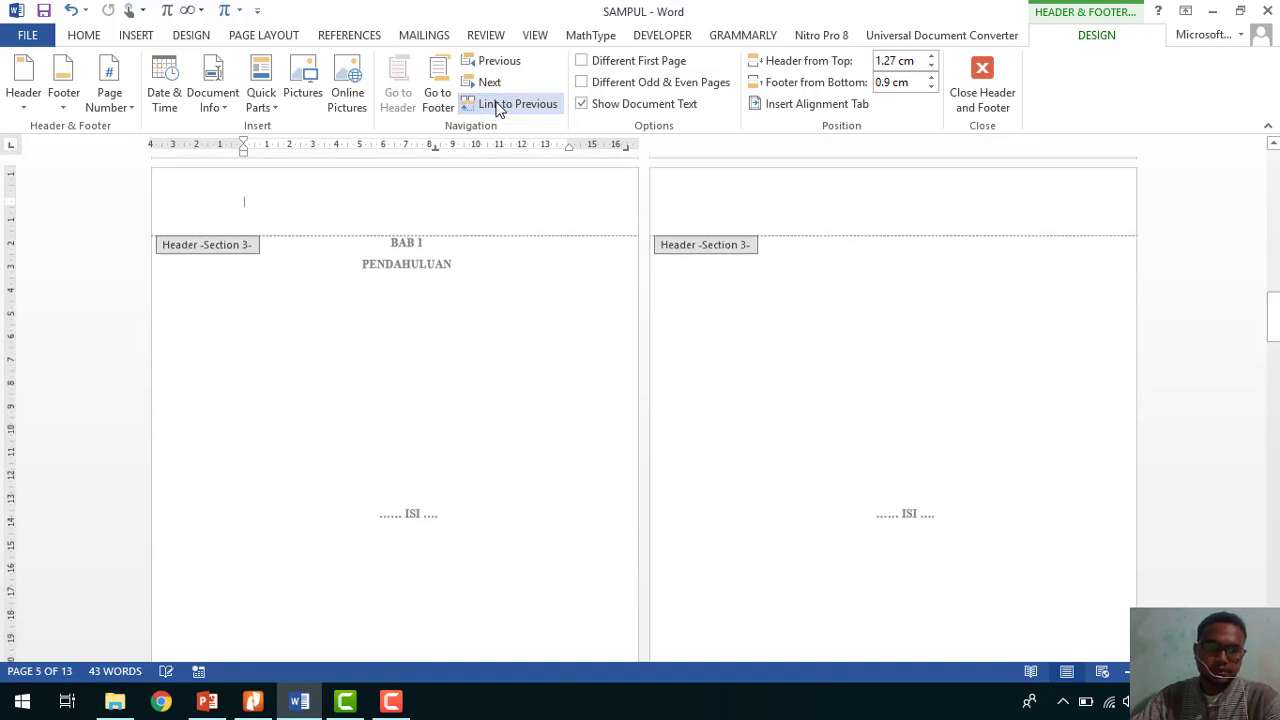
pyautogui.click(437, 92)
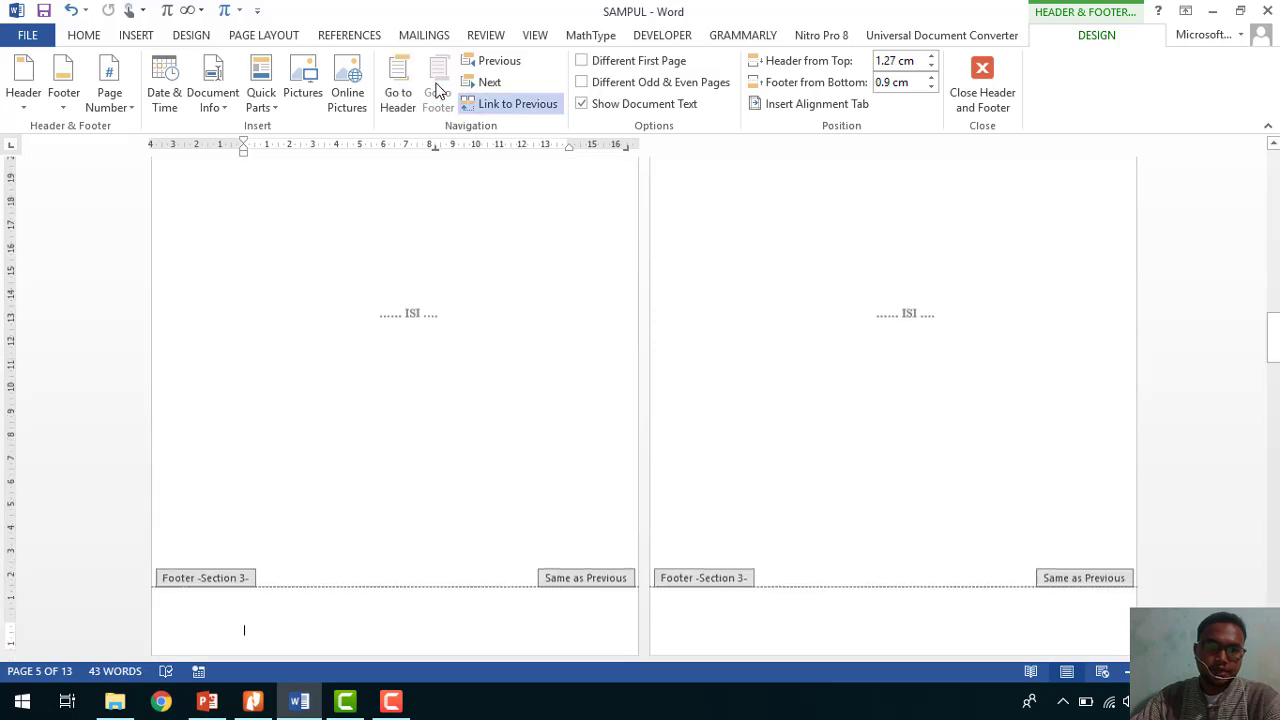
pyautogui.click(496, 105)
# Examine the section 3 footers and the section 4 headers at BAB II TINJAUAN PUSTAKA, and leave header and footer editing.
pyautogui.scroll(-4, 771, 338)
pyautogui.scroll(-10, 773, 335)
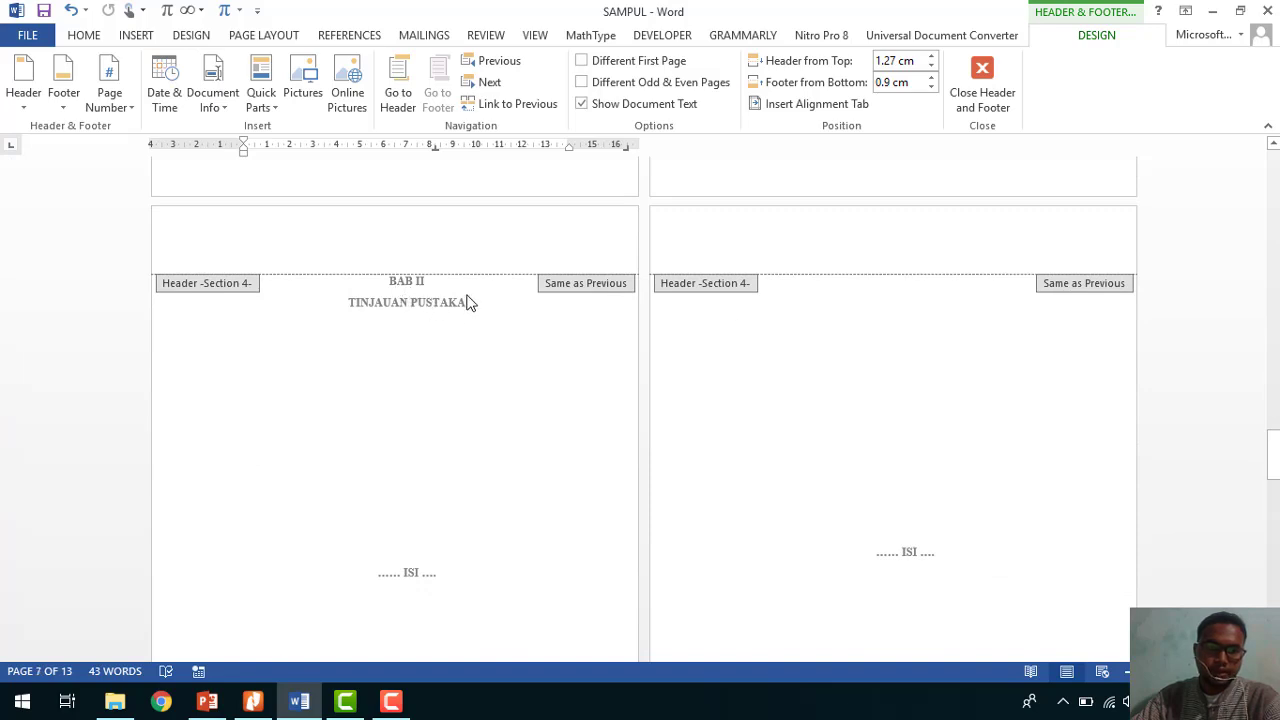
pyautogui.scroll(3, 456, 380)
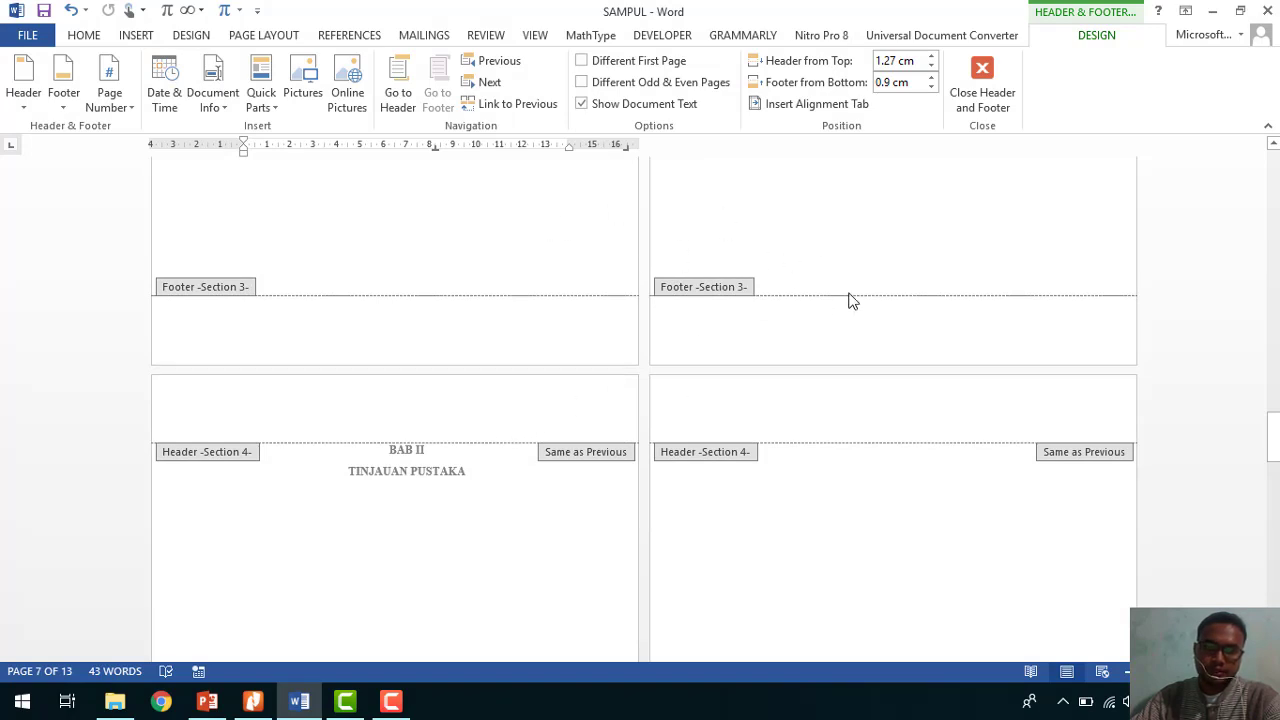
pyautogui.scroll(1, 700, 290)
pyautogui.scroll(-2, 540, 485)
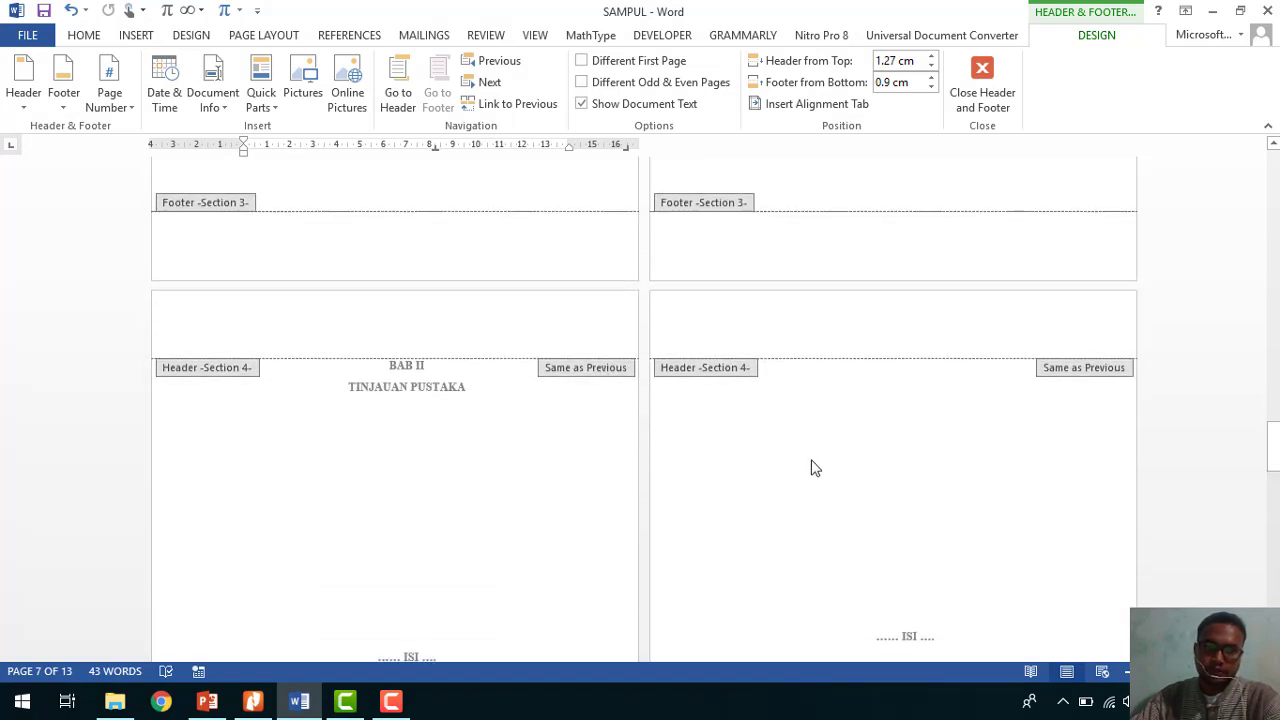
pyautogui.scroll(-1, 900, 400)
pyautogui.doubleClick(917, 383)
# Insert a Plain Number 2 page number at the bottom of the page in the section 2 footer on HALAMAN PENGESAHAN.
pyautogui.moveTo(1273, 445); pyautogui.dragTo(1269, 163)
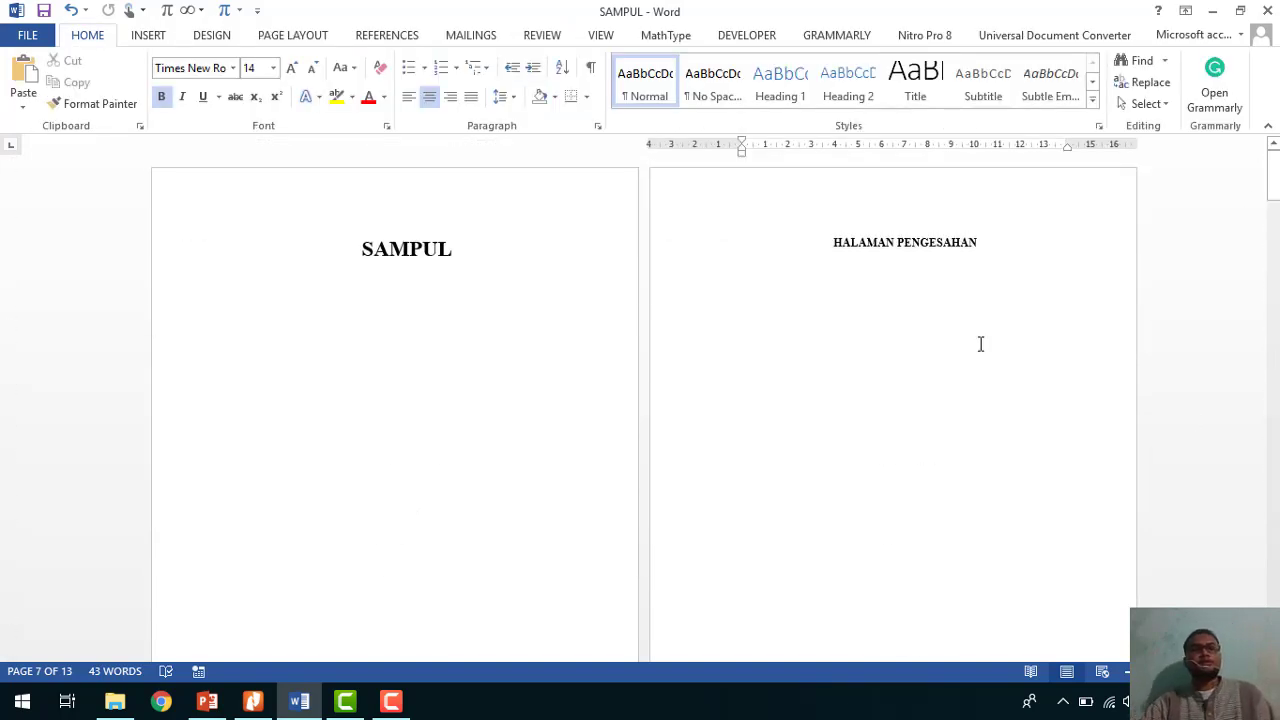
pyautogui.scroll(-7, 1006, 406)
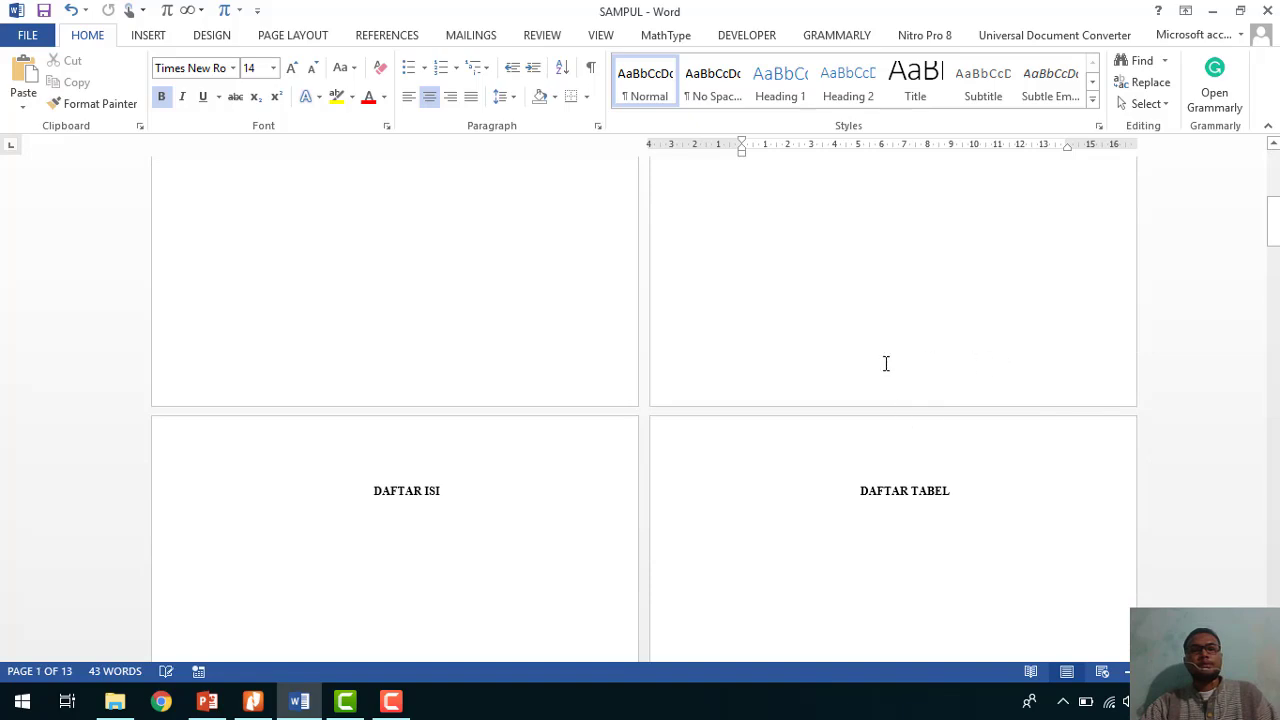
pyautogui.scroll(1, 945, 400)
pyautogui.doubleClick(924, 409)
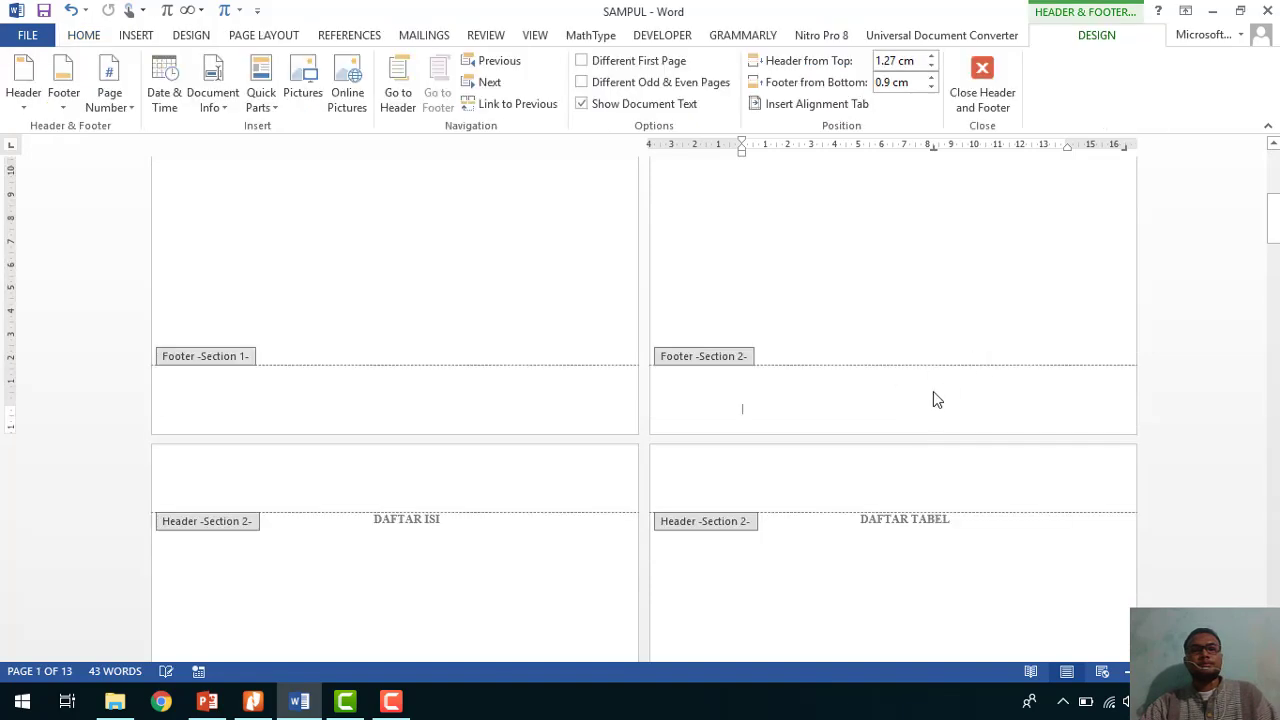
pyautogui.click(112, 92)
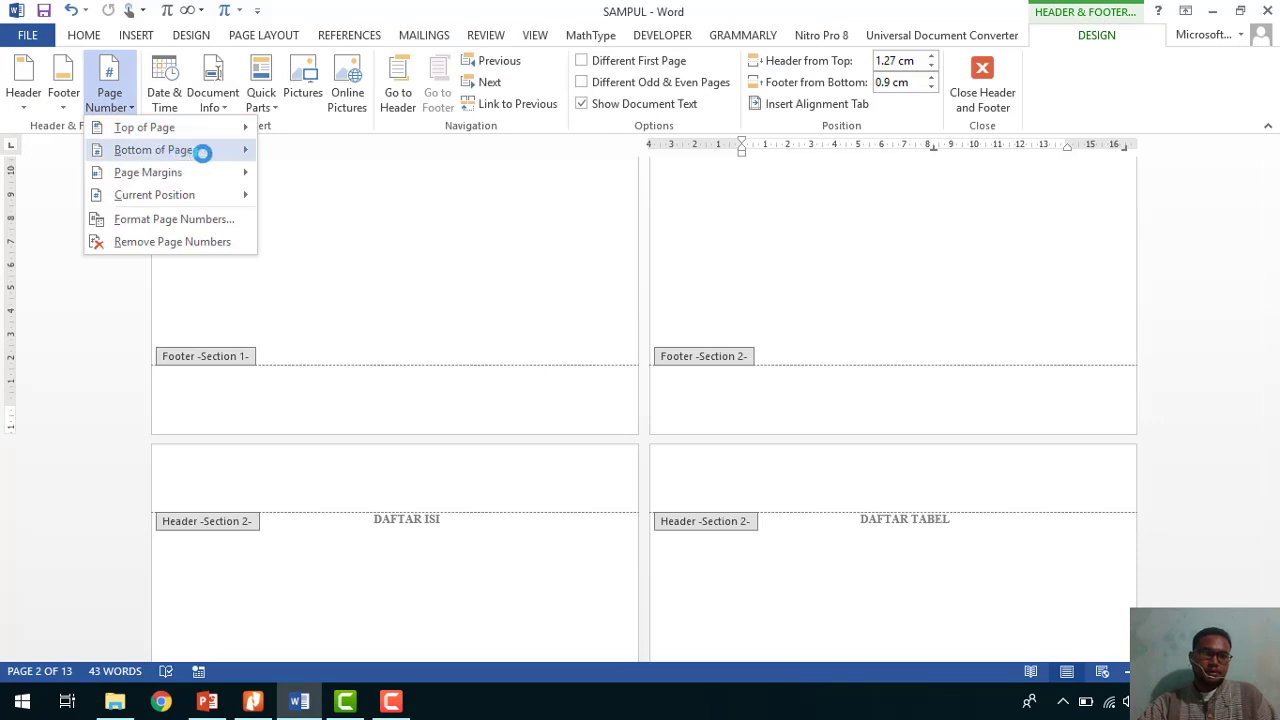
pyautogui.click(236, 150)
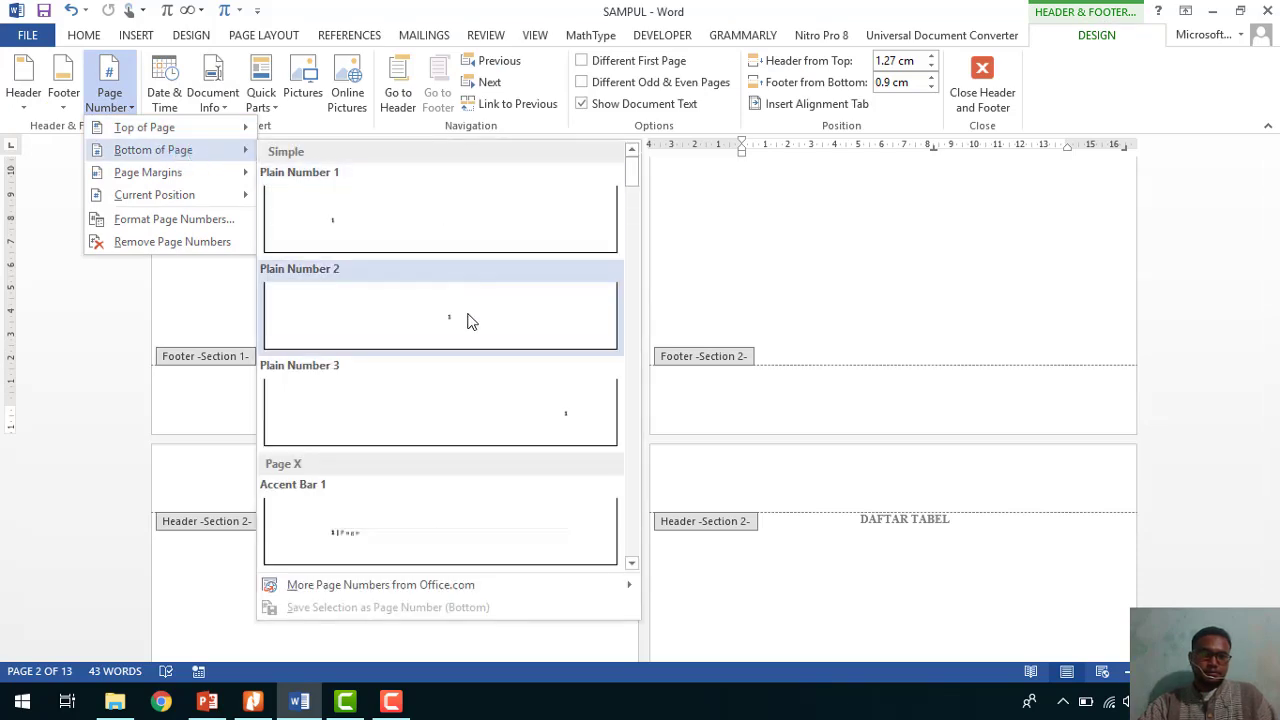
pyautogui.click(470, 320)
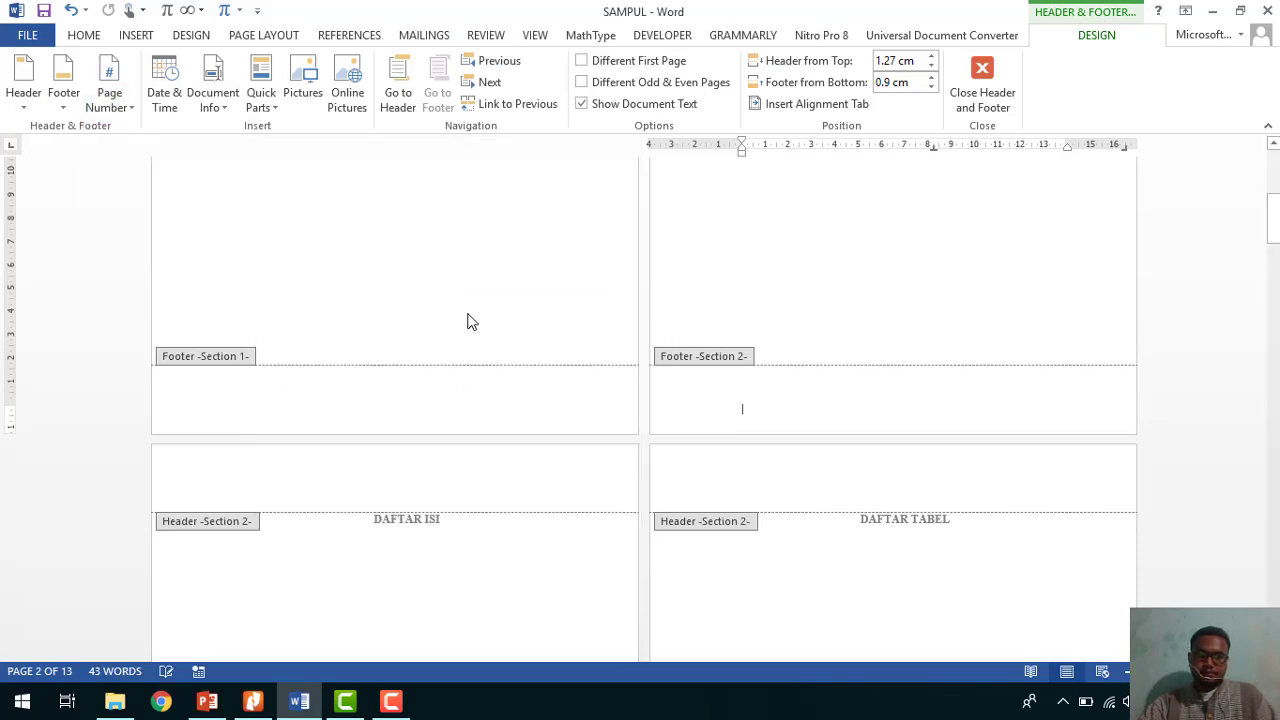
# Format the section 2 page numbers as i, ii, iii, with the numbering starting at i.
pyautogui.click(903, 397)
pyautogui.click(109, 92)
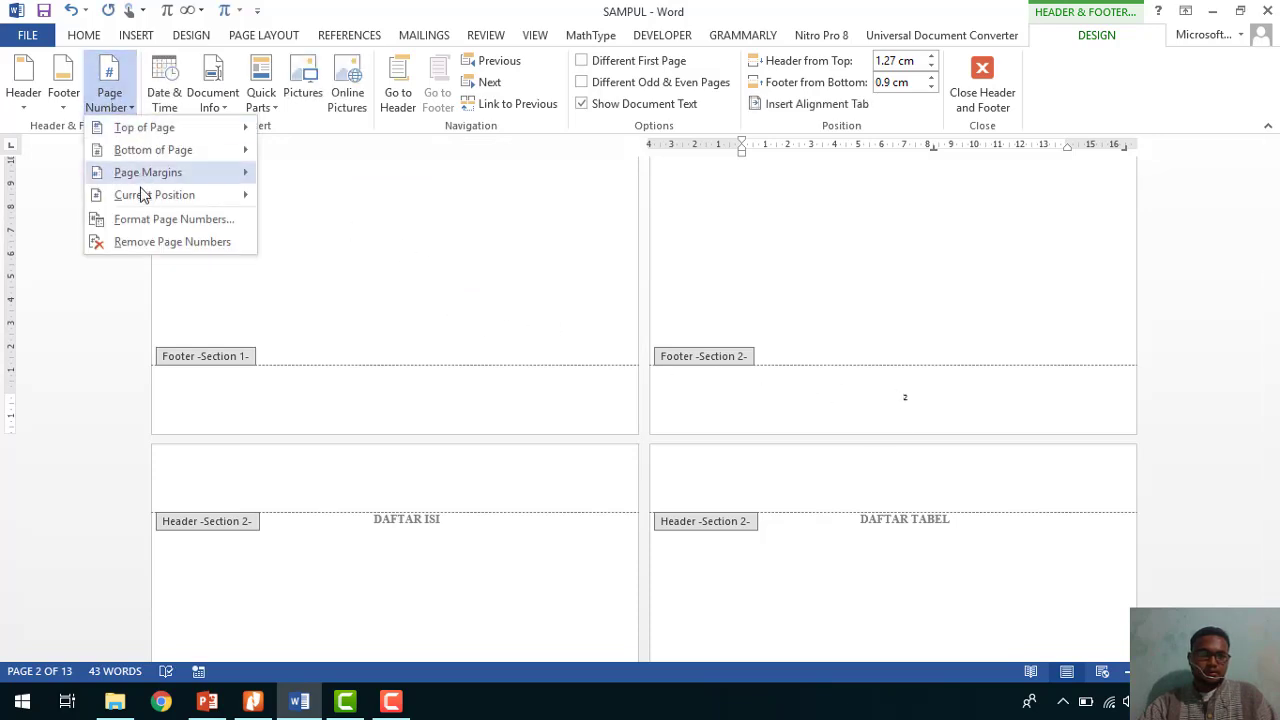
pyautogui.click(165, 271)
pyautogui.click(746, 240)
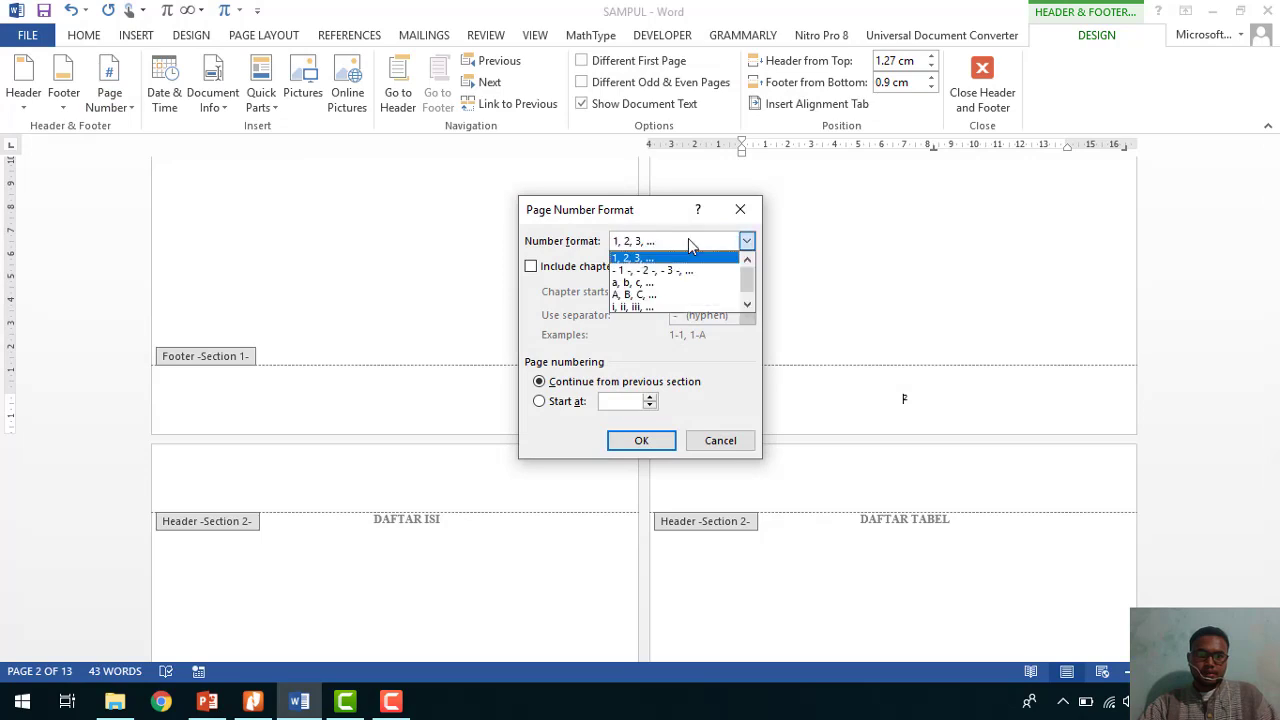
pyautogui.click(650, 307)
pyautogui.click(566, 401)
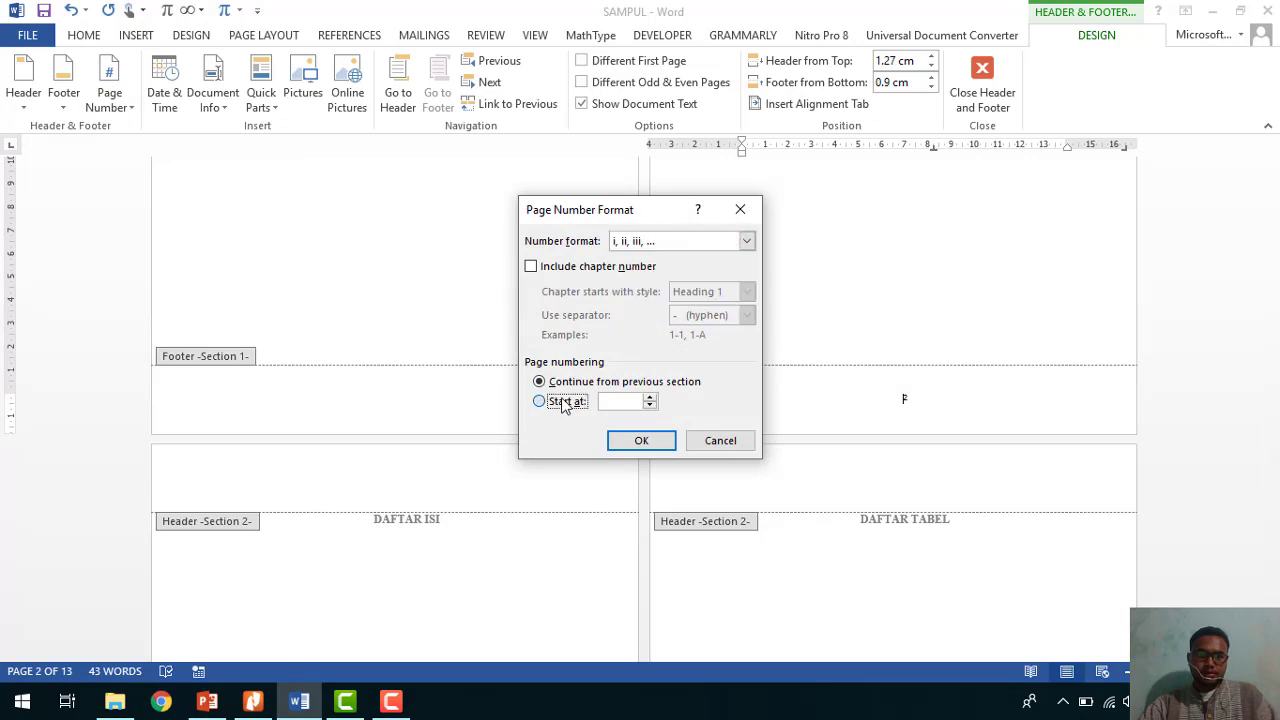
pyautogui.click(641, 440)
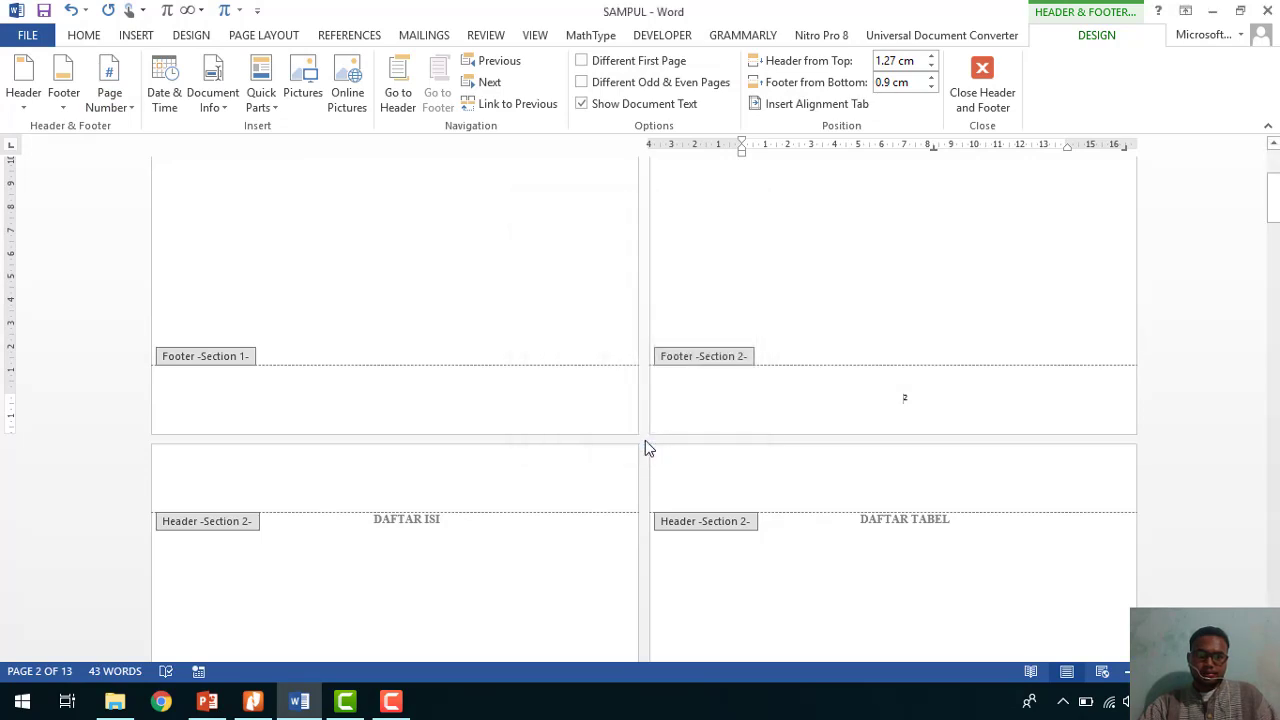
# Examine the page numbers in the section 2 footers and the headers and footers of section 3.
pyautogui.scroll(3, 655, 430)
pyautogui.scroll(-15, 882, 392)
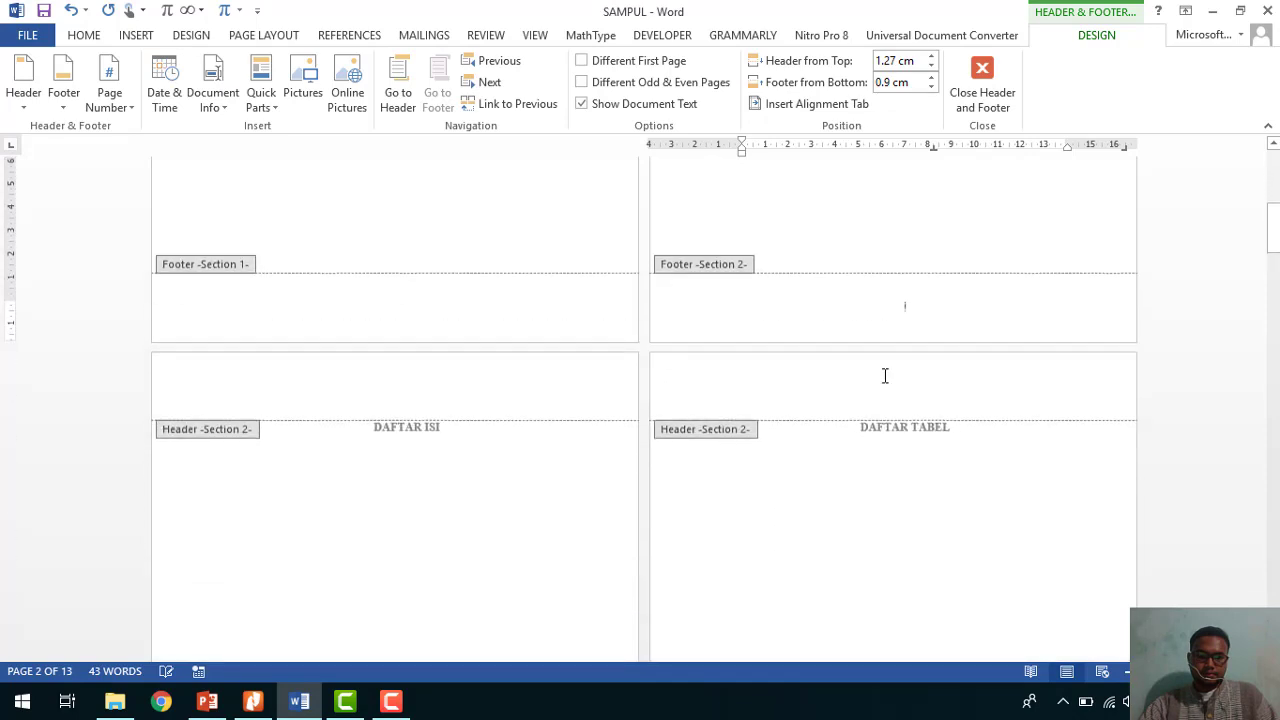
pyautogui.scroll(-12, 882, 384)
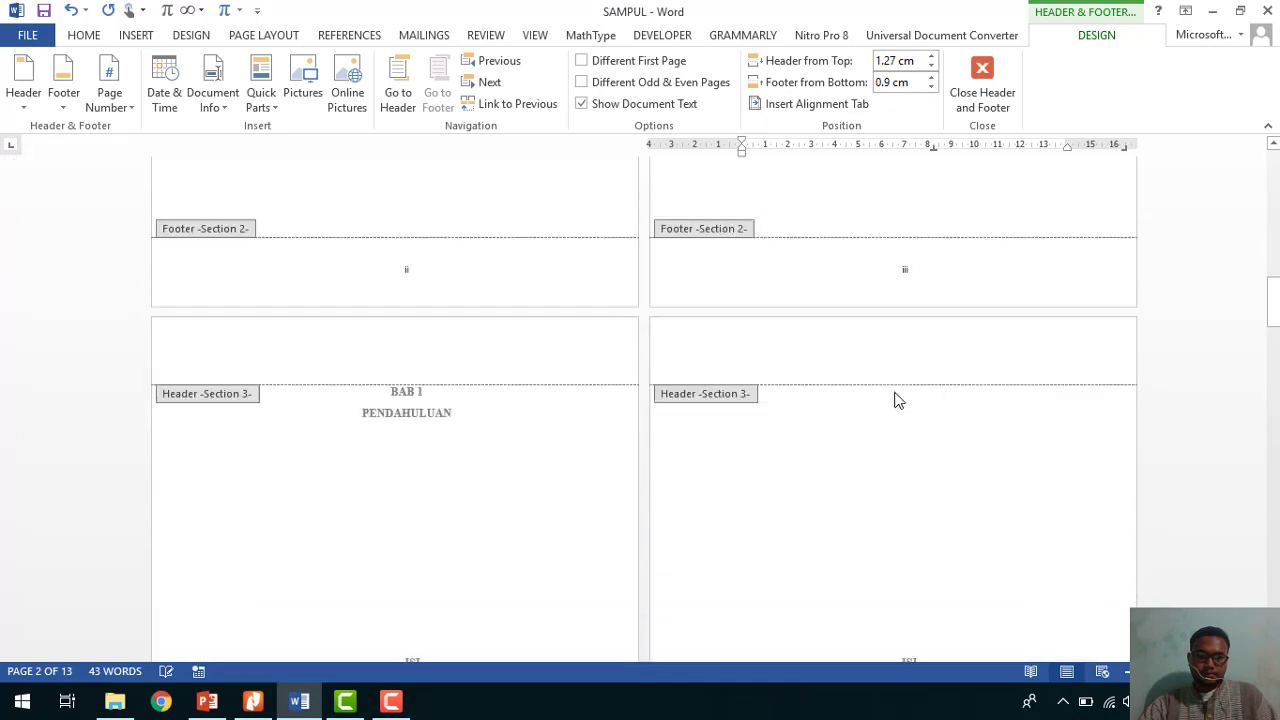
pyautogui.scroll(-3, 610, 388)
pyautogui.scroll(9, 623, 391)
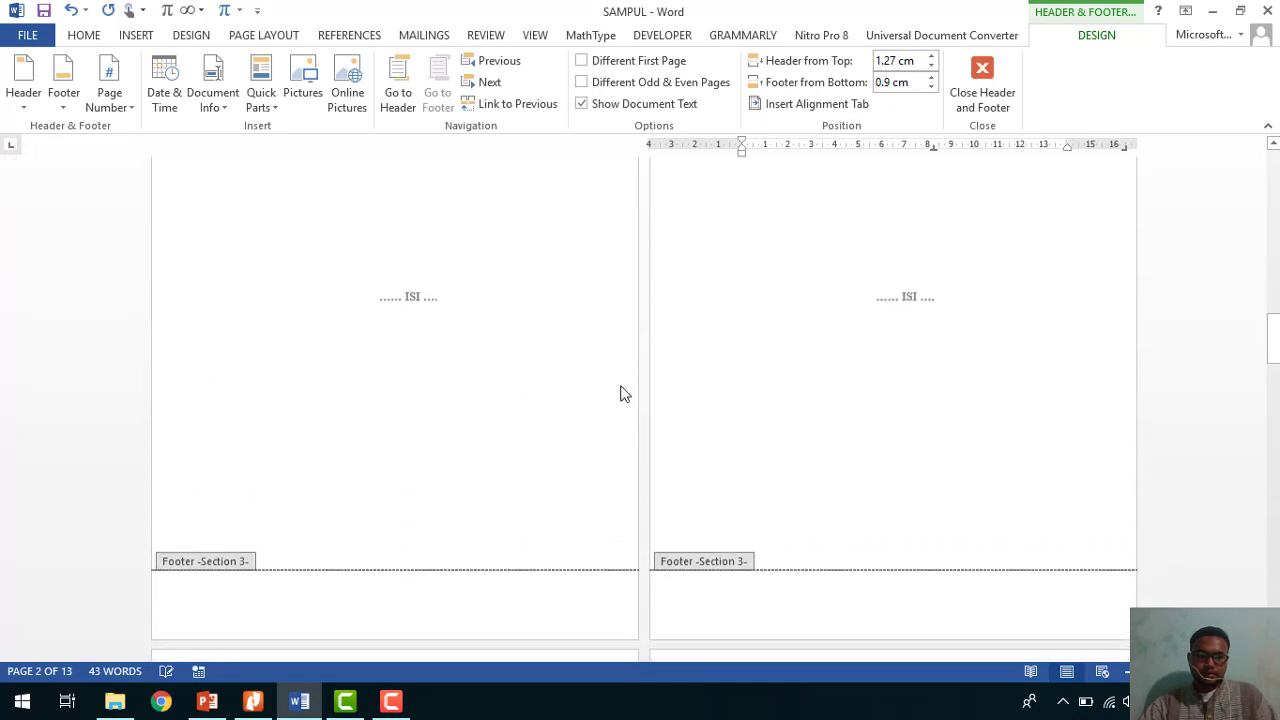
pyautogui.scroll(4, 1000, 355)
pyautogui.scroll(-6, 866, 366)
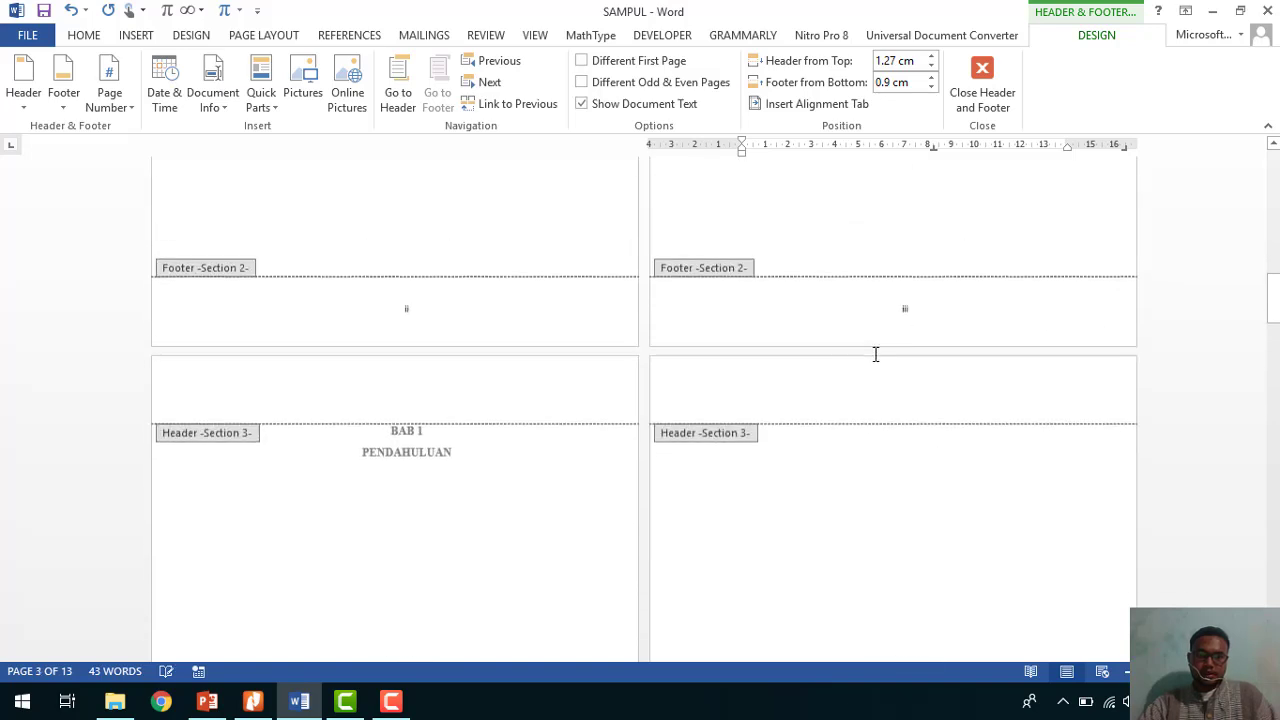
pyautogui.scroll(-3, 437, 569)
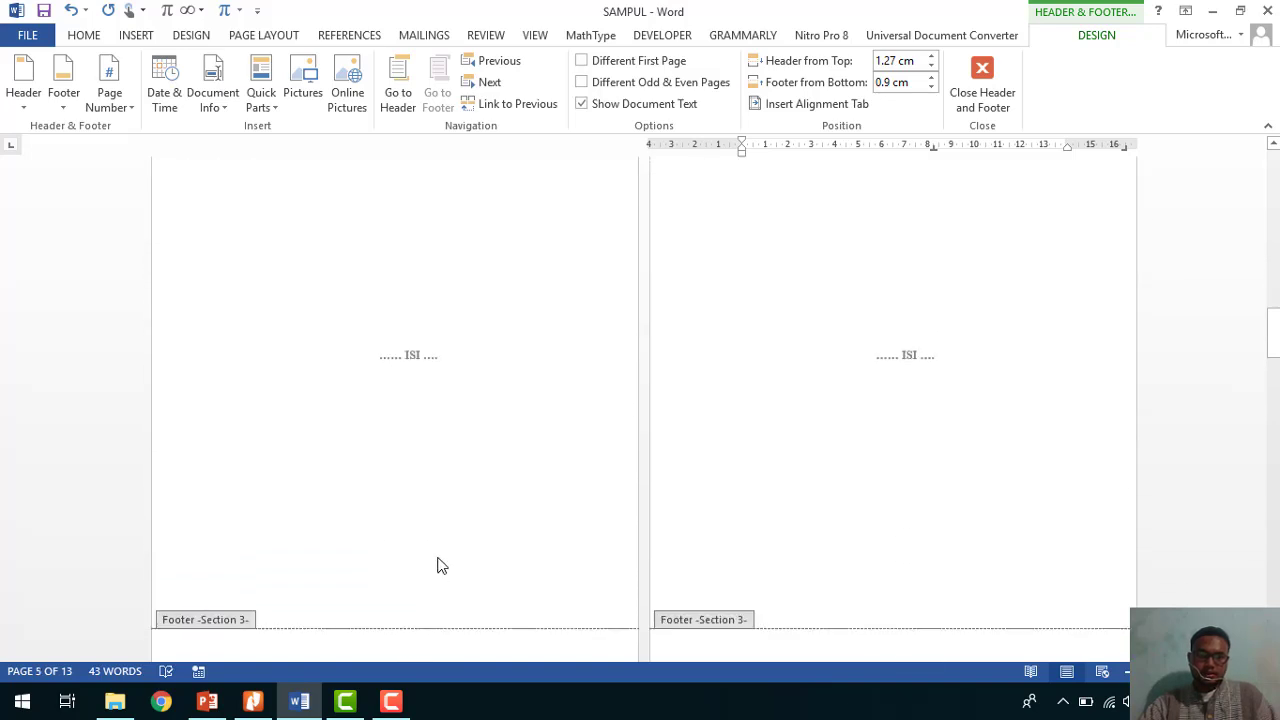
pyautogui.scroll(-6, 437, 560)
pyautogui.scroll(4, 952, 252)
pyautogui.scroll(-1, 677, 371)
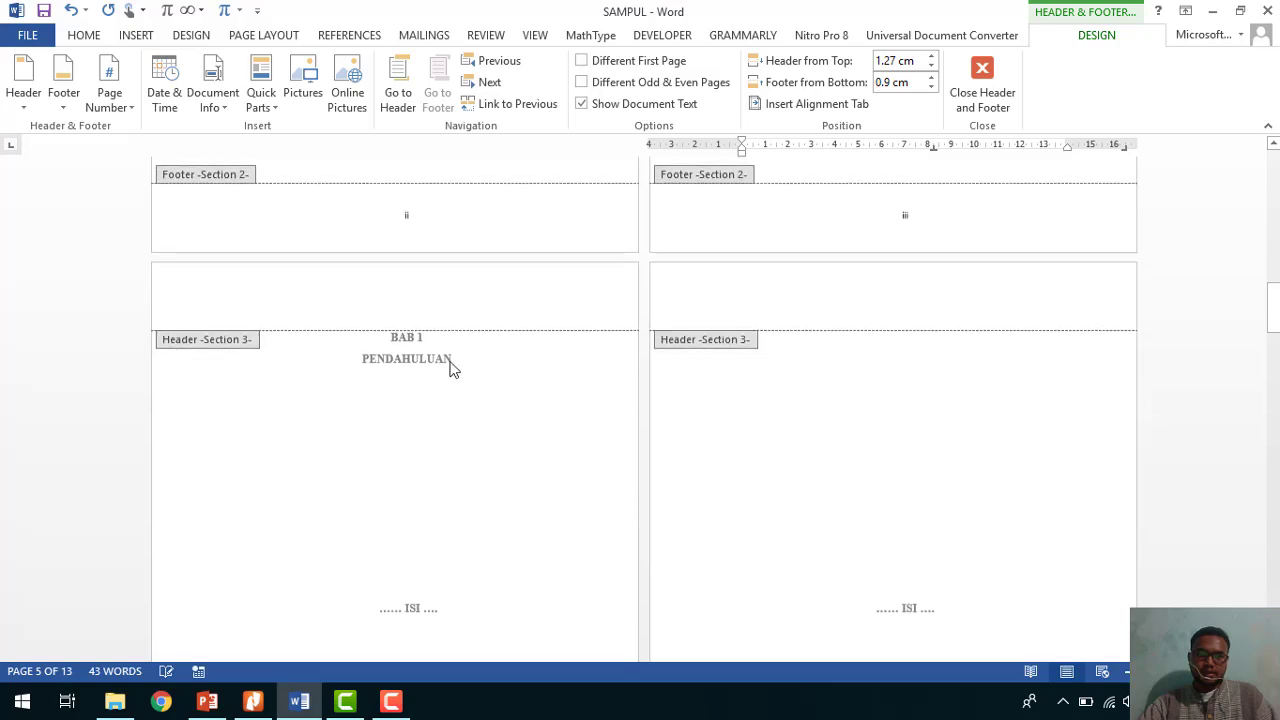
# Leave header and footer editing, review the section numbering plan on the PowerPoint slide, and return to the Word document.
pyautogui.doubleClick(506, 465)
pyautogui.scroll(-5, 514, 434)
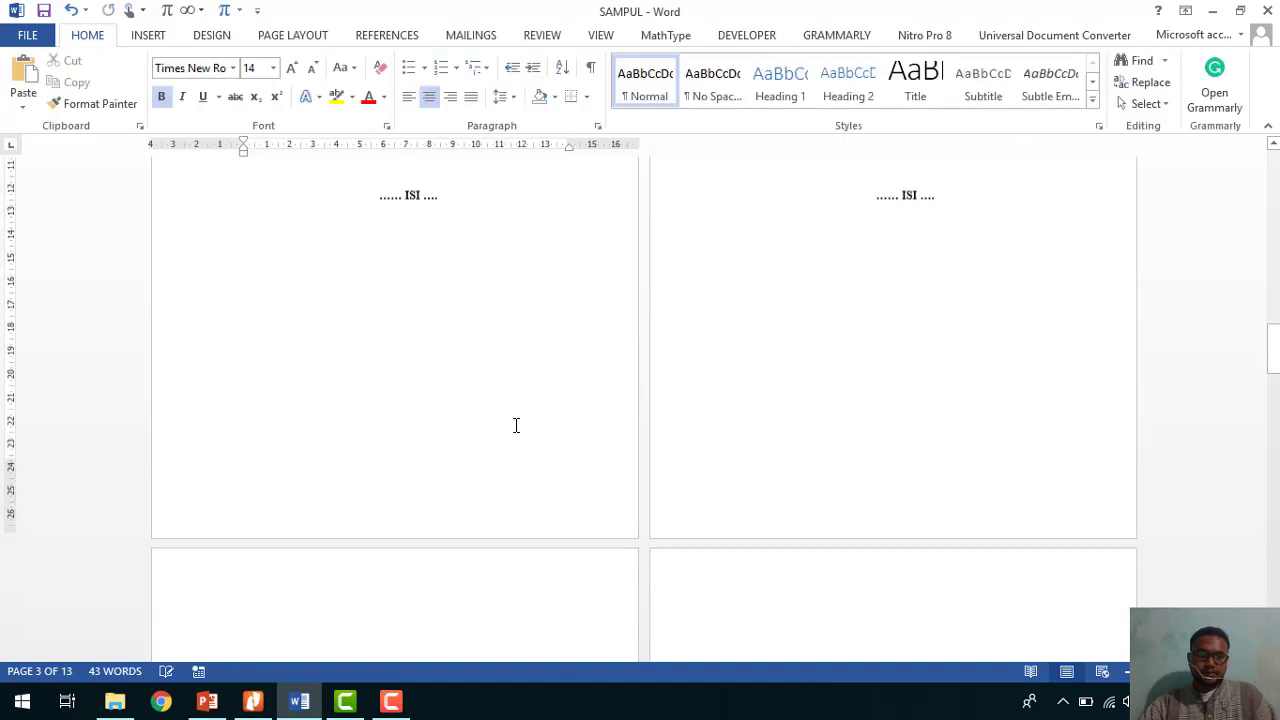
pyautogui.scroll(5, 516, 426)
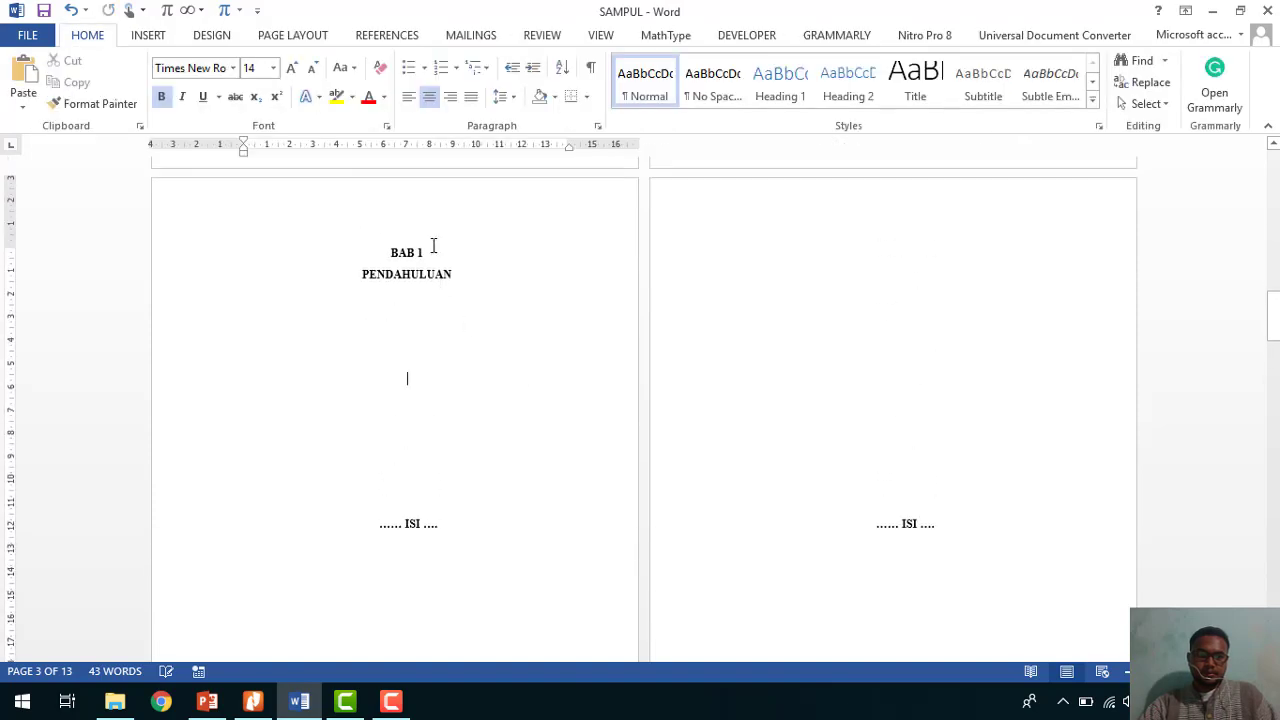
pyautogui.click(224, 703)
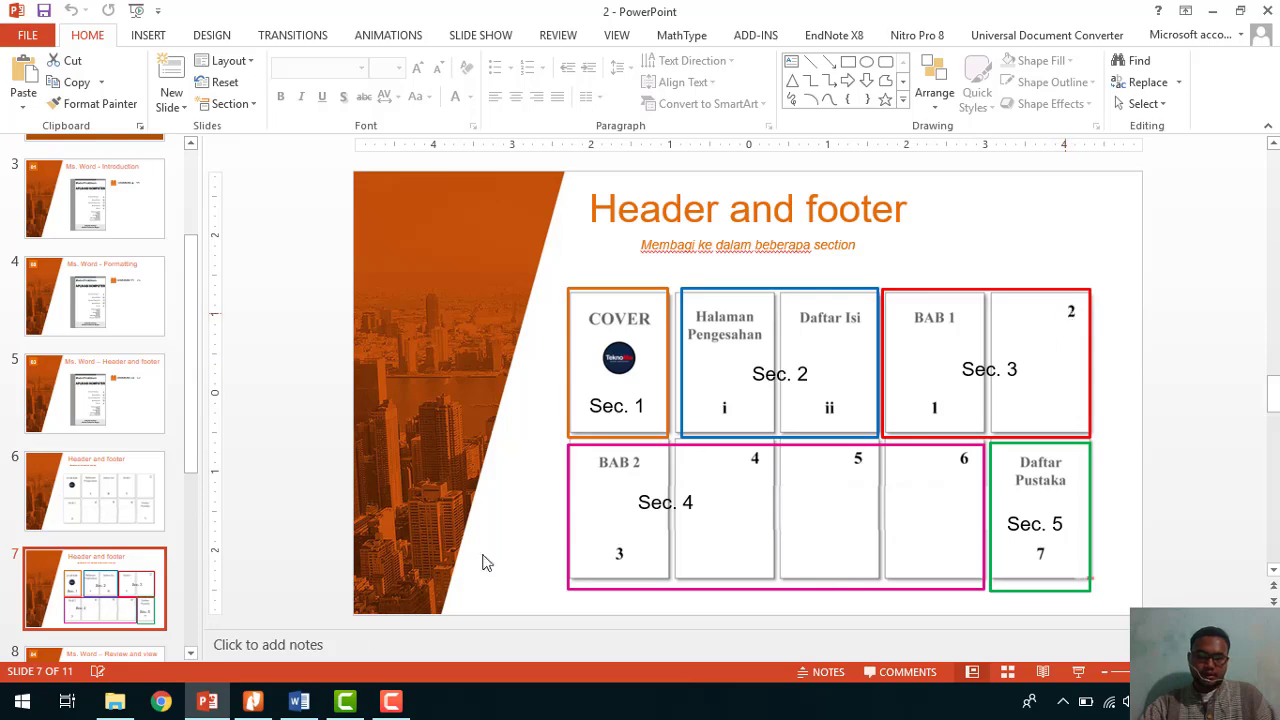
pyautogui.click(298, 703)
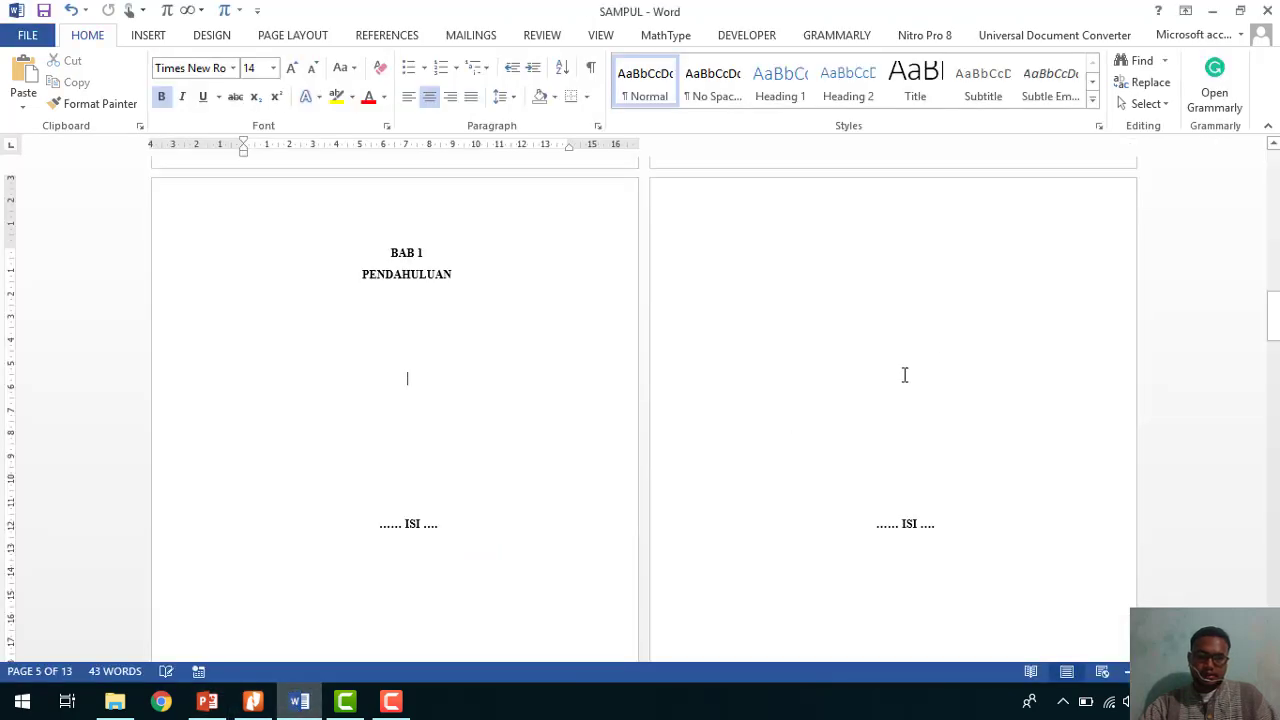
# Insert a Plain Number 3 page number at the top of the page in the section 3 header.
pyautogui.doubleClick(914, 219)
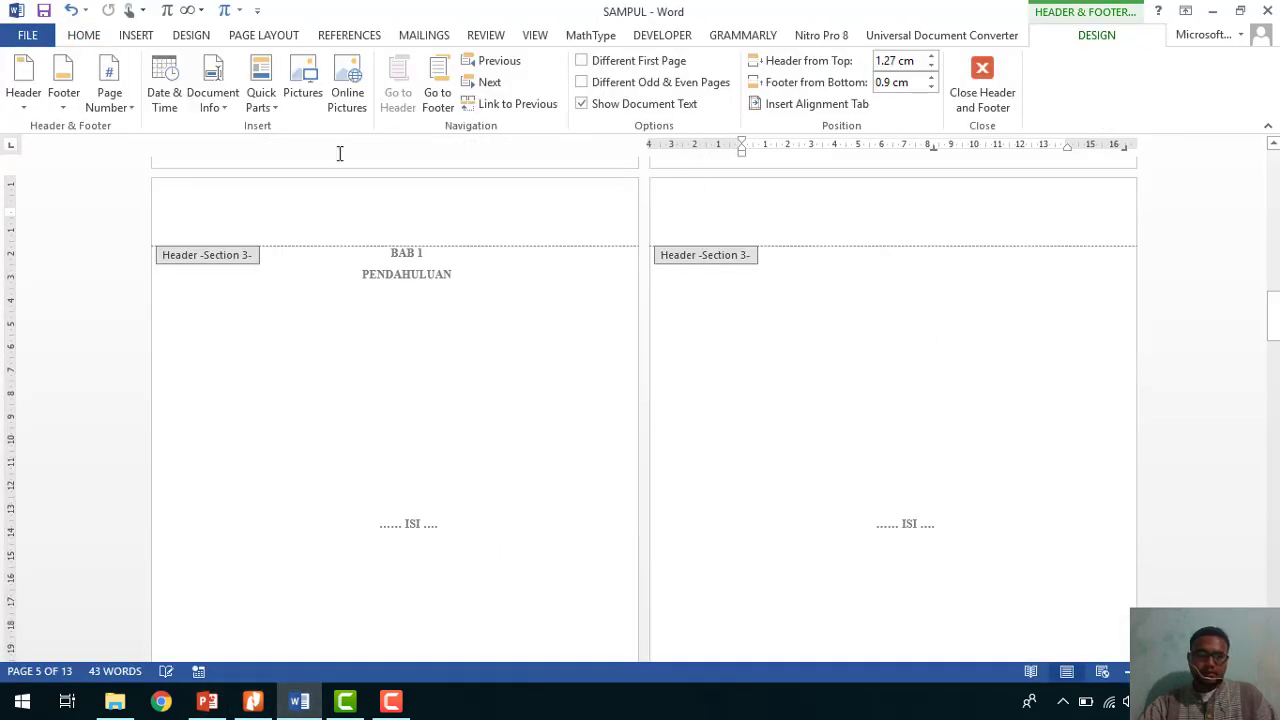
pyautogui.click(109, 88)
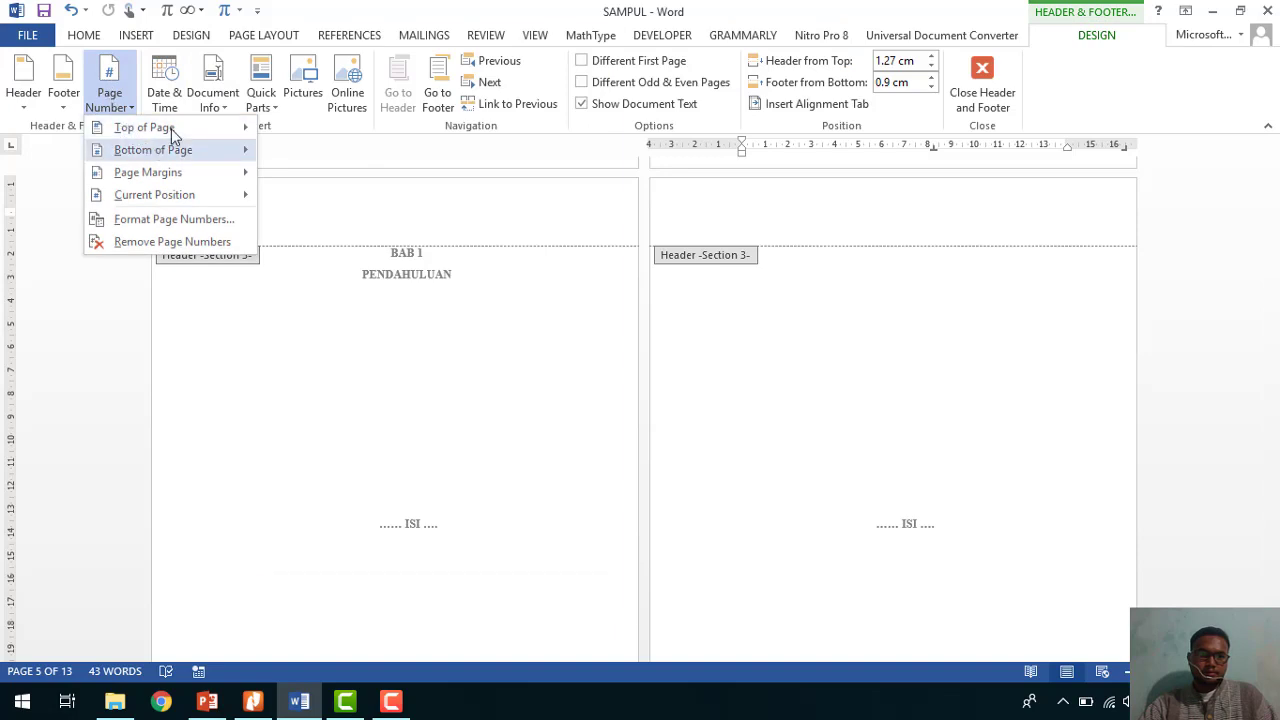
pyautogui.moveTo(171, 129)
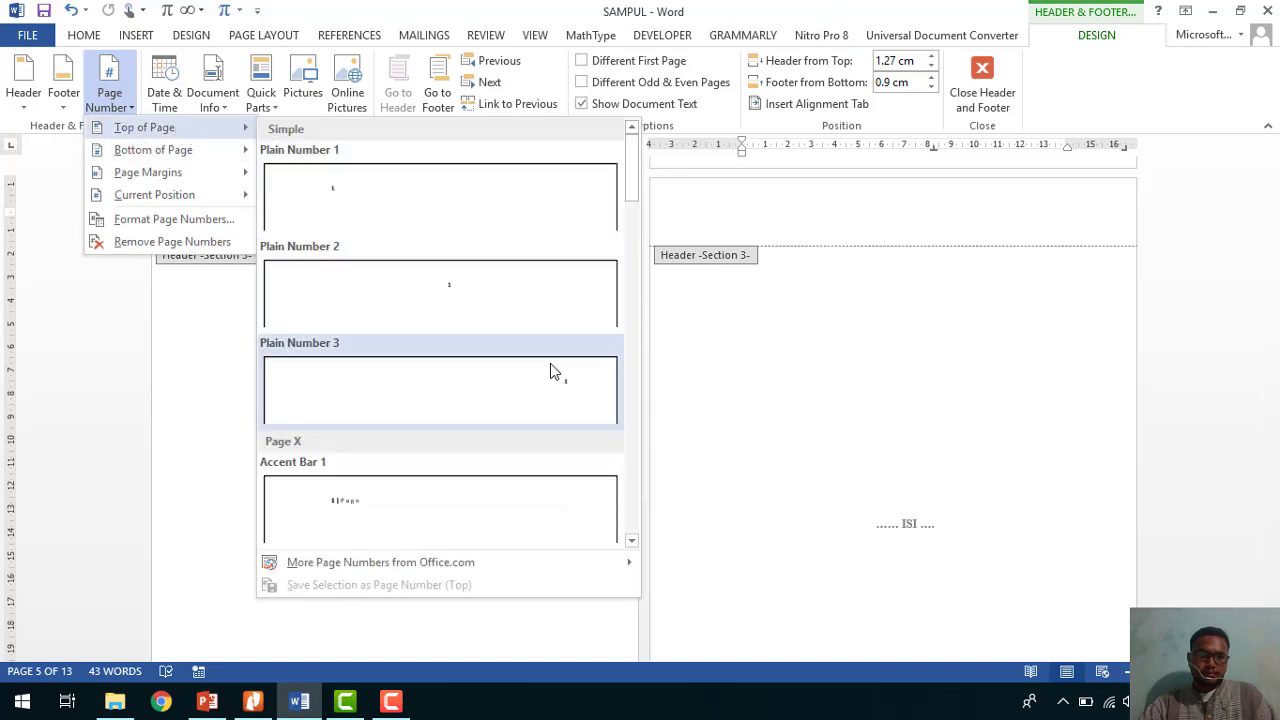
pyautogui.click(560, 388)
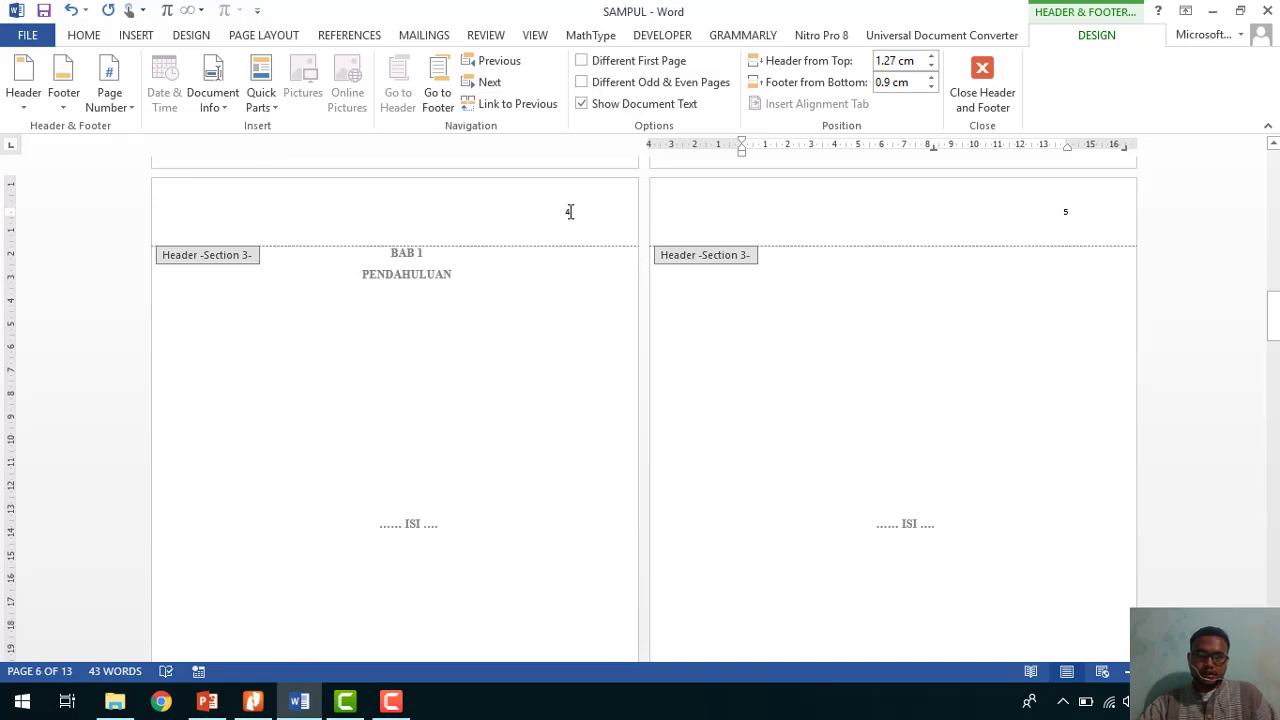
# Turn on Different First Page for section 3 from the header of the BAB 1 PENDAHULUAN page.
pyautogui.scroll(-1, 579, 238)
pyautogui.scroll(2, 779, 245)
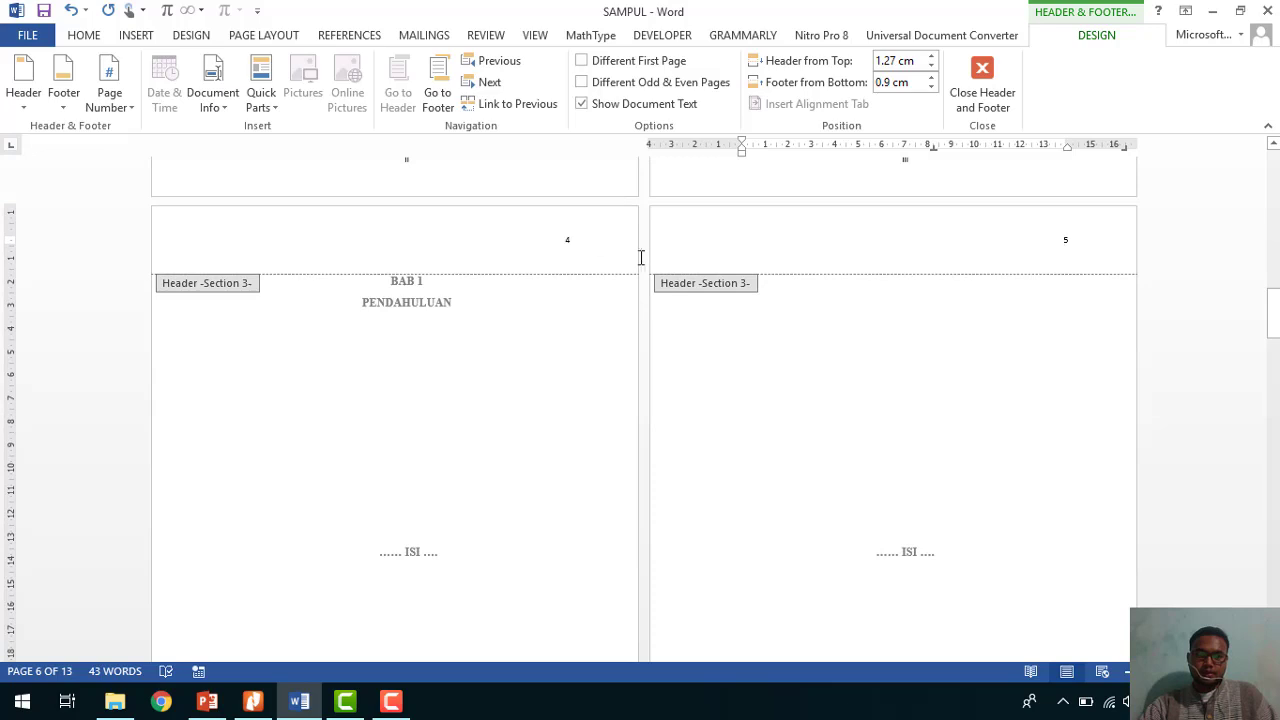
pyautogui.click(581, 244)
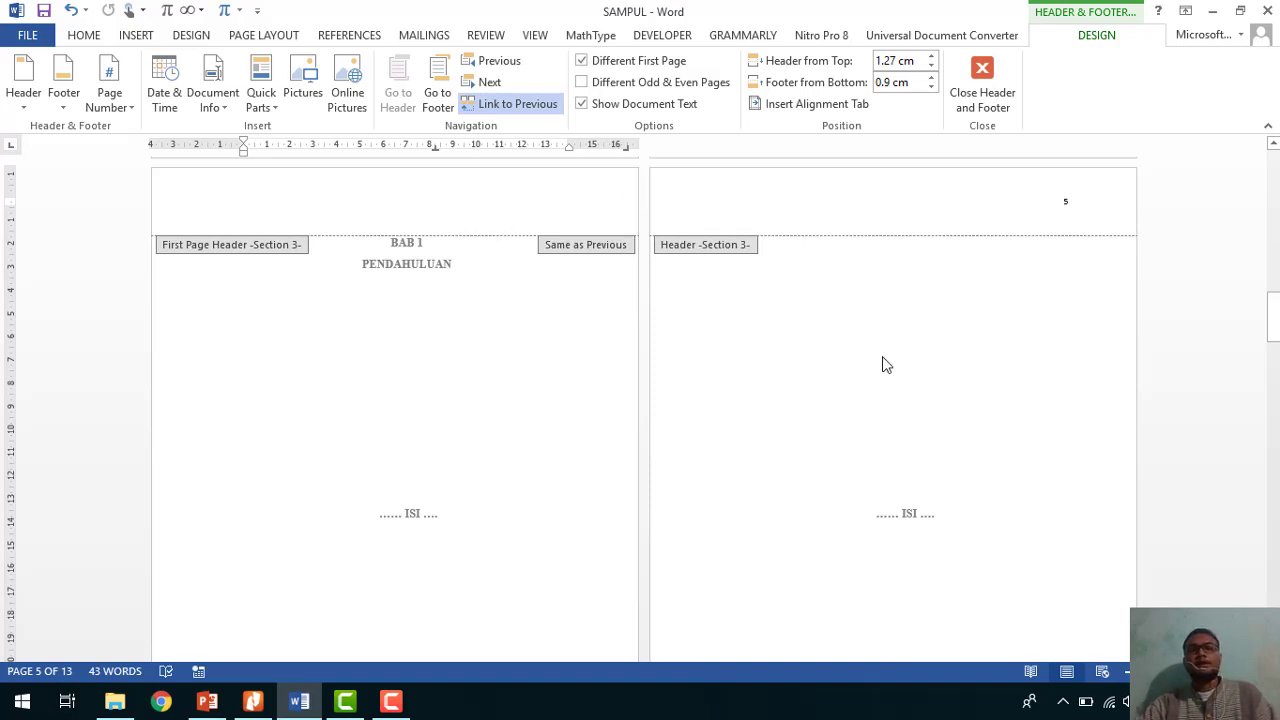
# Set the section 3 page numbering to start at 1.
pyautogui.click(945, 200)
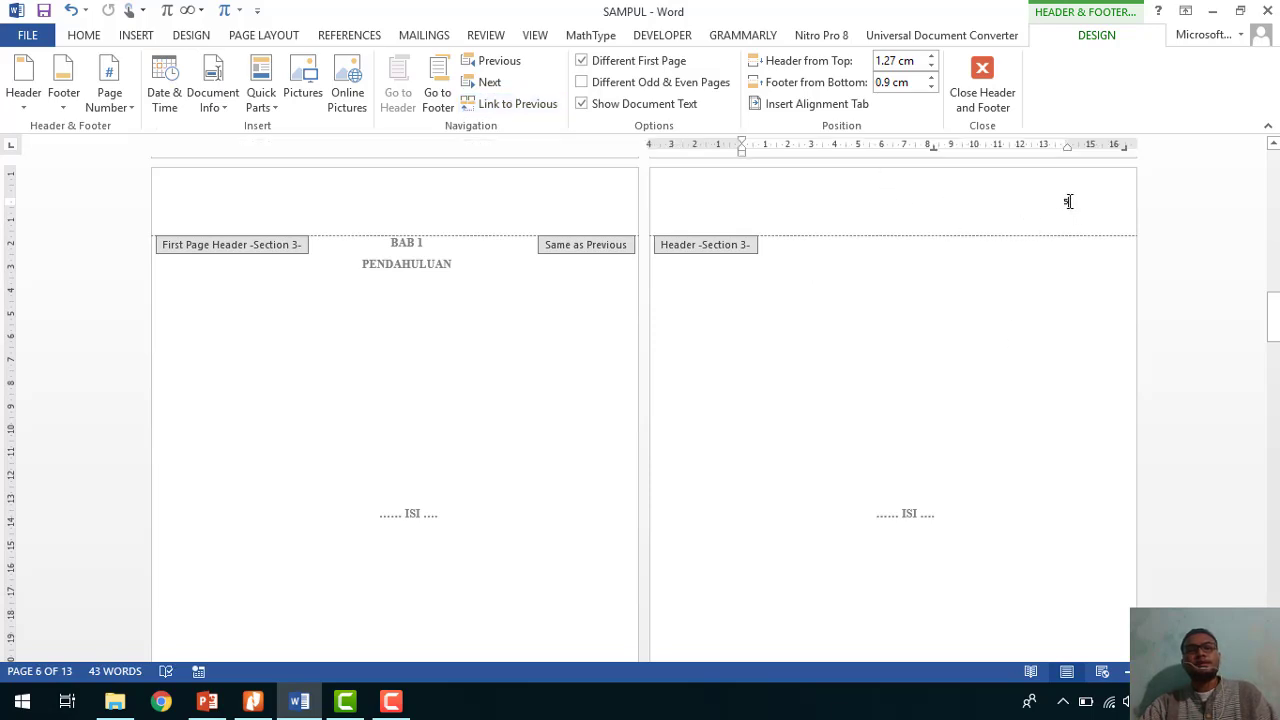
pyautogui.click(106, 100)
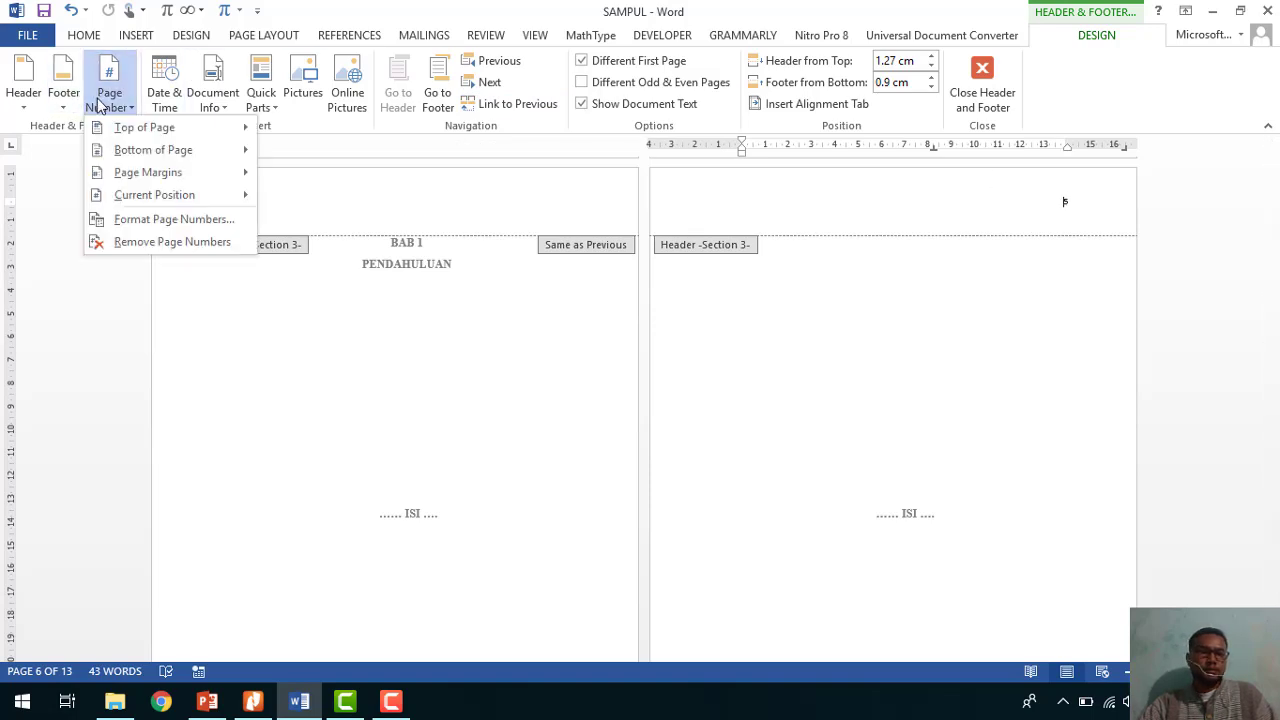
pyautogui.click(153, 222)
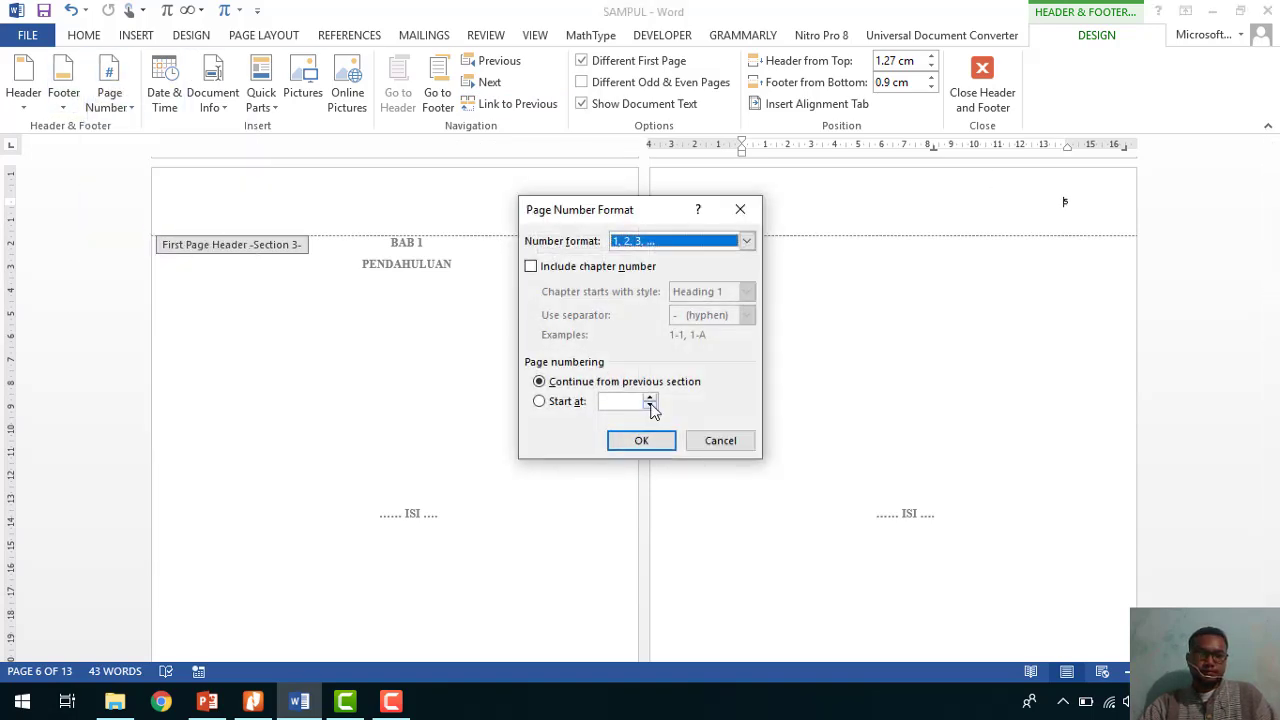
pyautogui.click(649, 406)
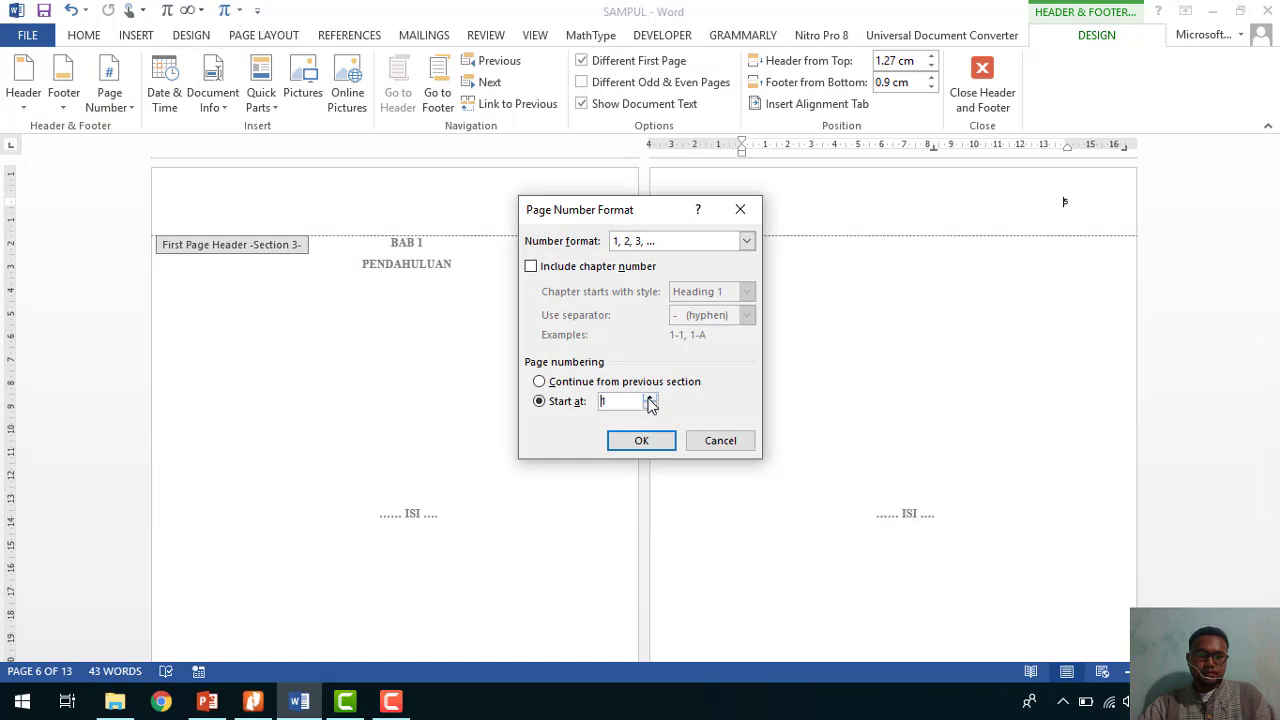
pyautogui.click(645, 440)
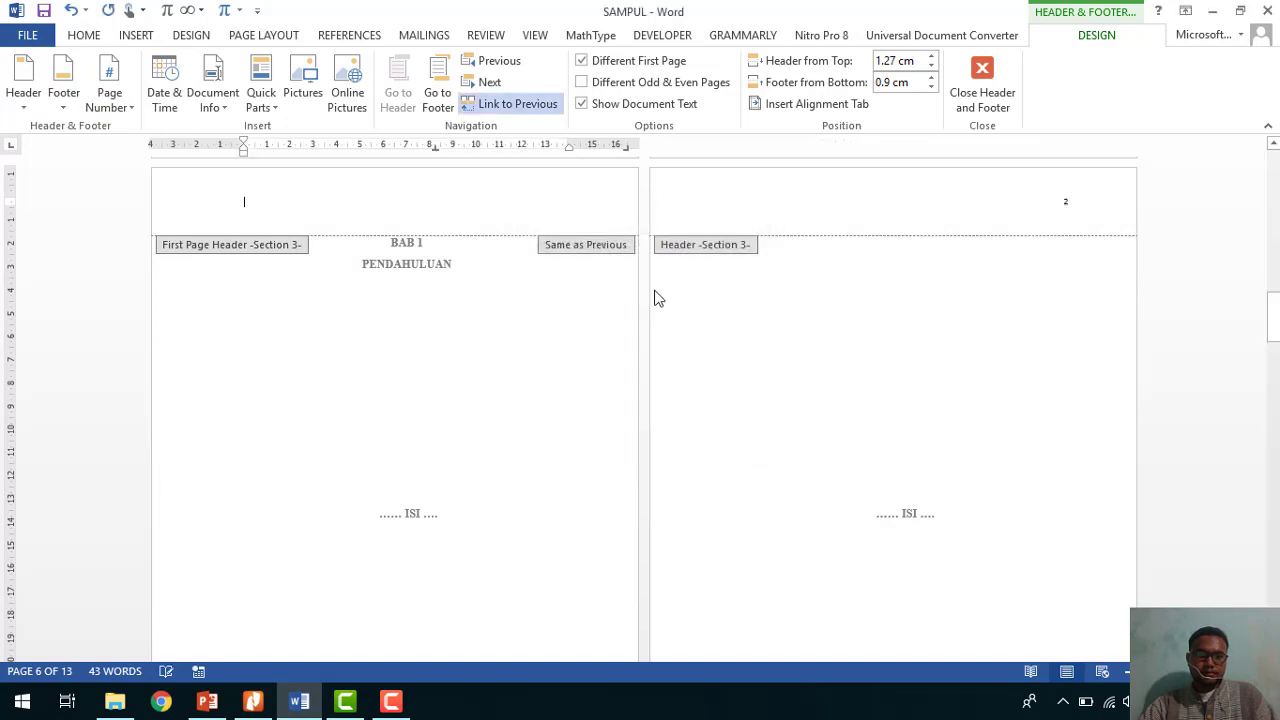
# Insert a Plain Number 2 page number at the bottom of the page in the section 3 first page footer and leave footer editing.
pyautogui.scroll(-5, 540, 275)
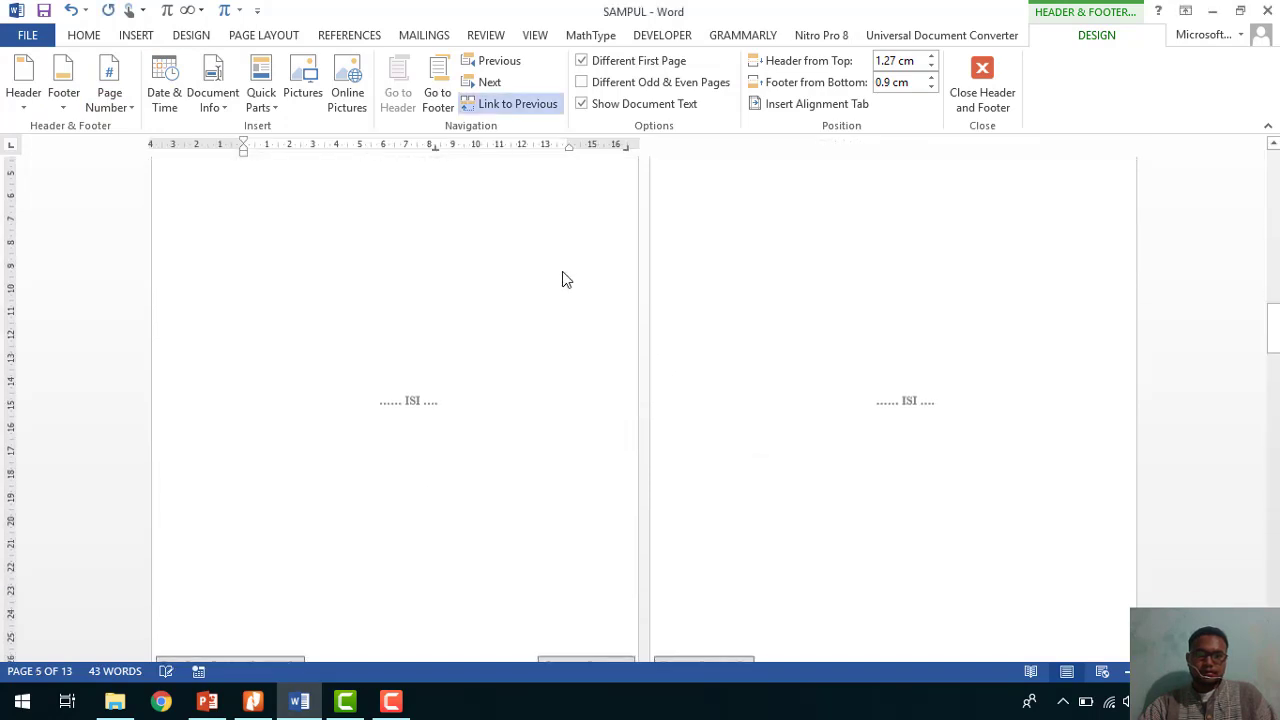
pyautogui.doubleClick(395, 505)
pyautogui.doubleClick(393, 512)
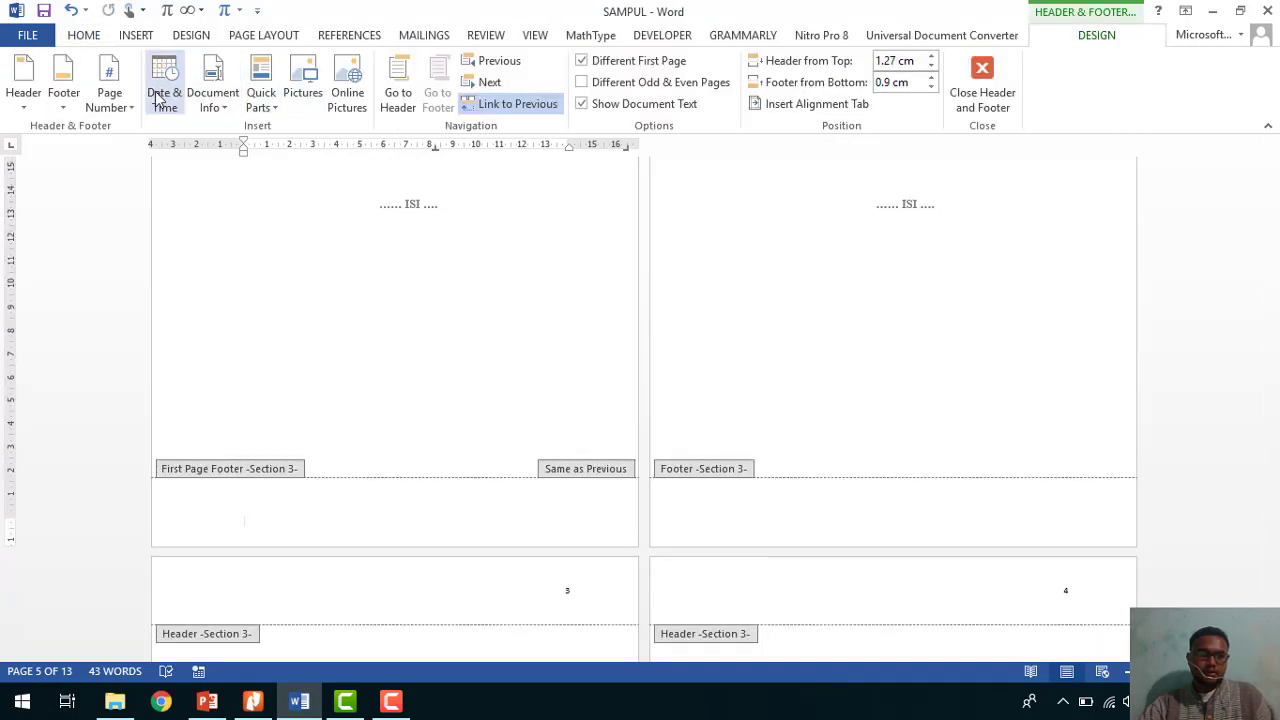
pyautogui.click(110, 97)
pyautogui.moveTo(148, 152)
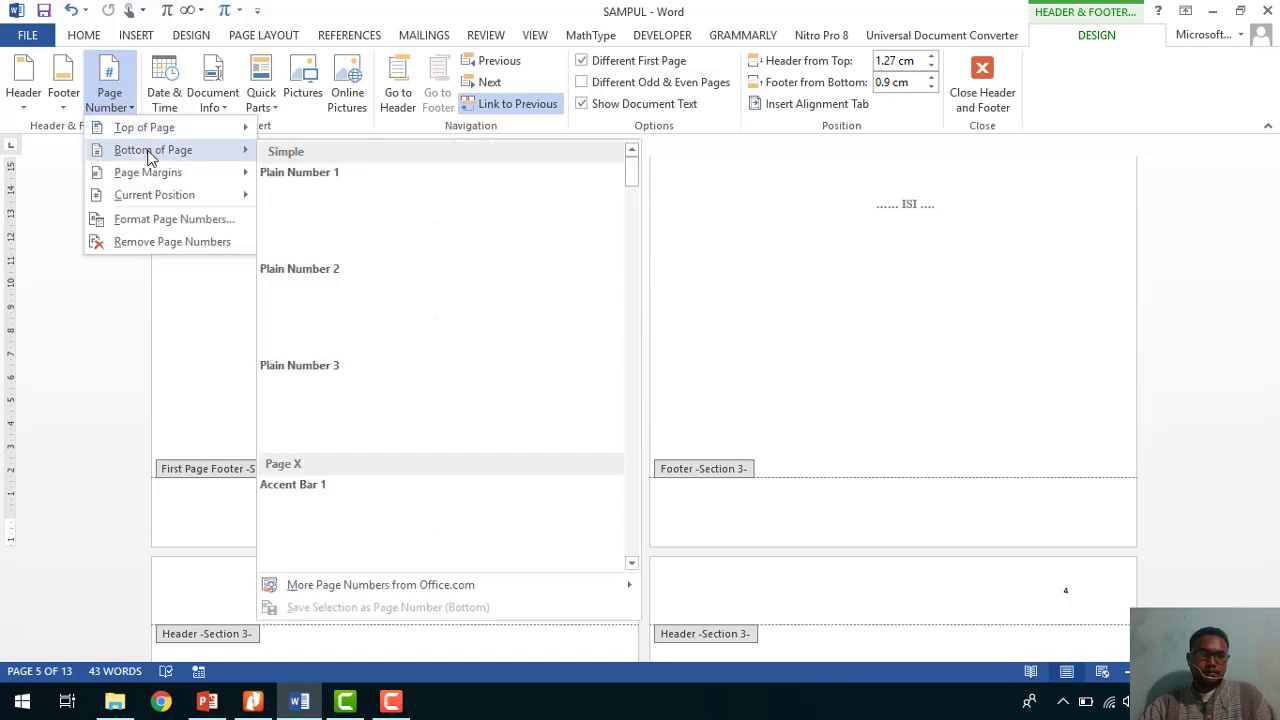
pyautogui.click(403, 304)
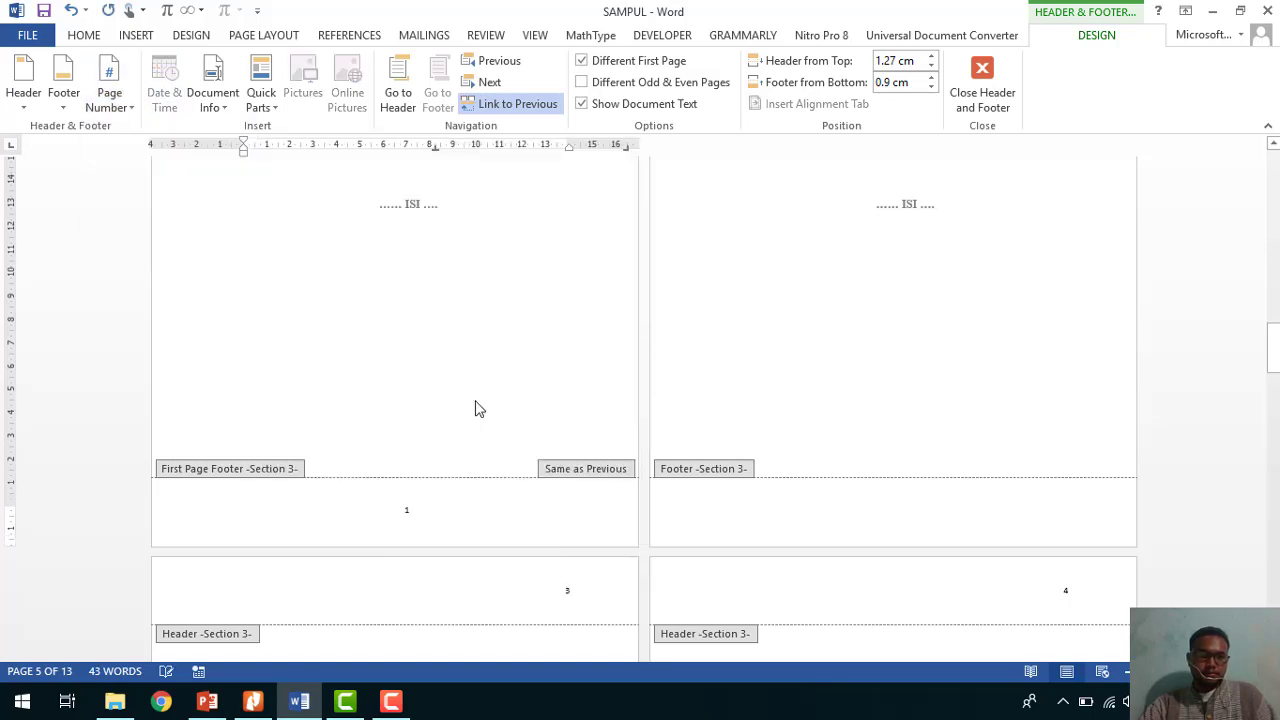
pyautogui.scroll(-5, 610, 498)
pyautogui.doubleClick(534, 451)
# Examine the page numbers from BAB 1 PENDAHULUAN to BAB II TINJAUAN PUSTAKA, including the section 4 header.
pyautogui.scroll(-10, 553, 431)
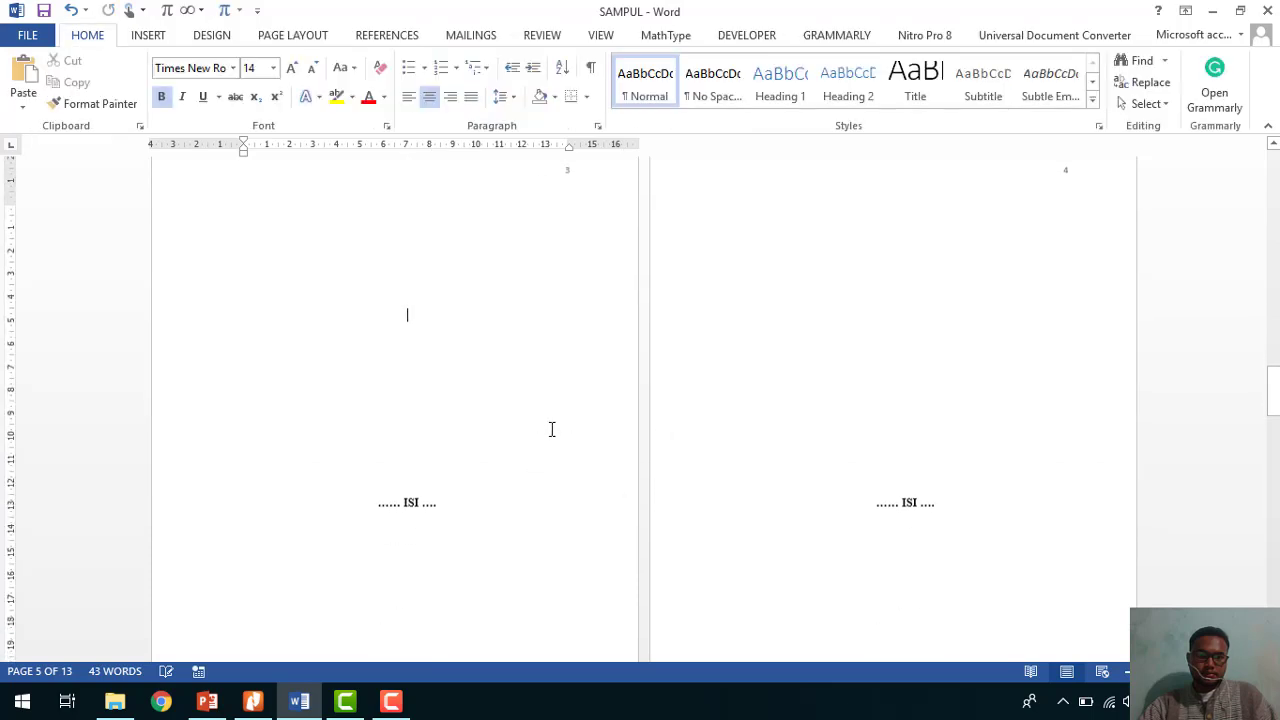
pyautogui.scroll(3, 585, 426)
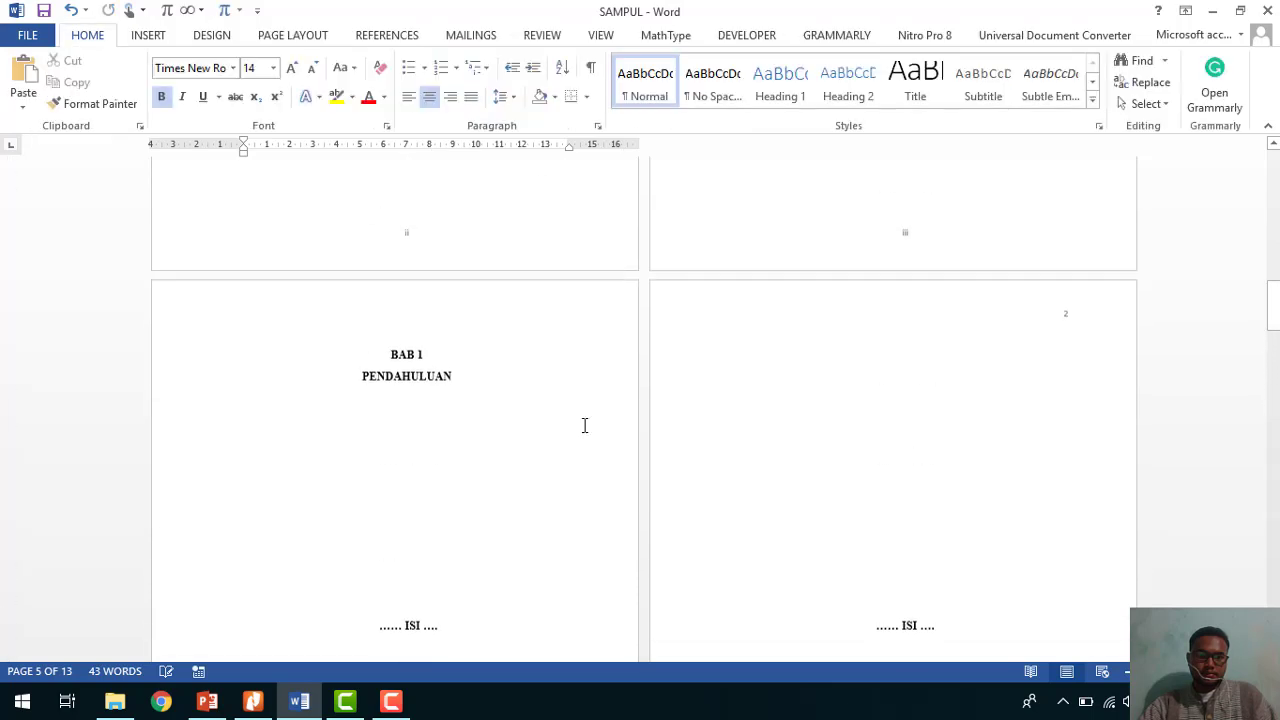
pyautogui.scroll(-10, 669, 414)
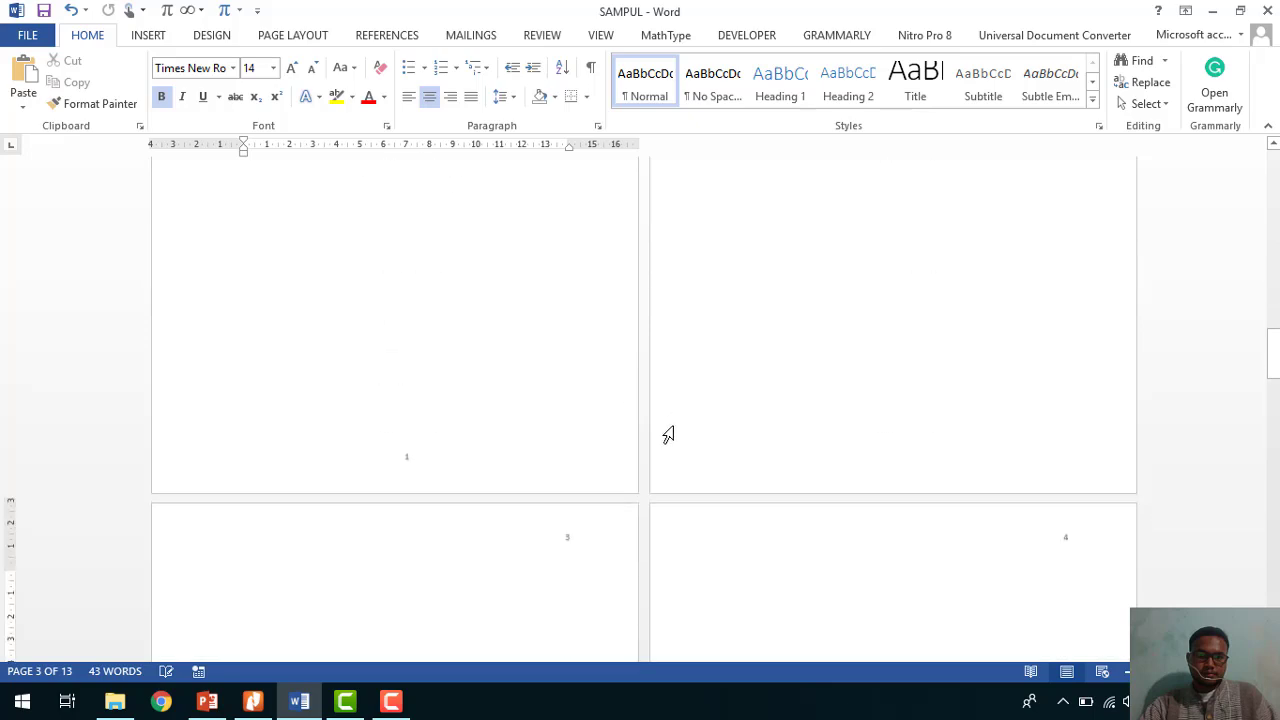
pyautogui.scroll(-10, 1011, 420)
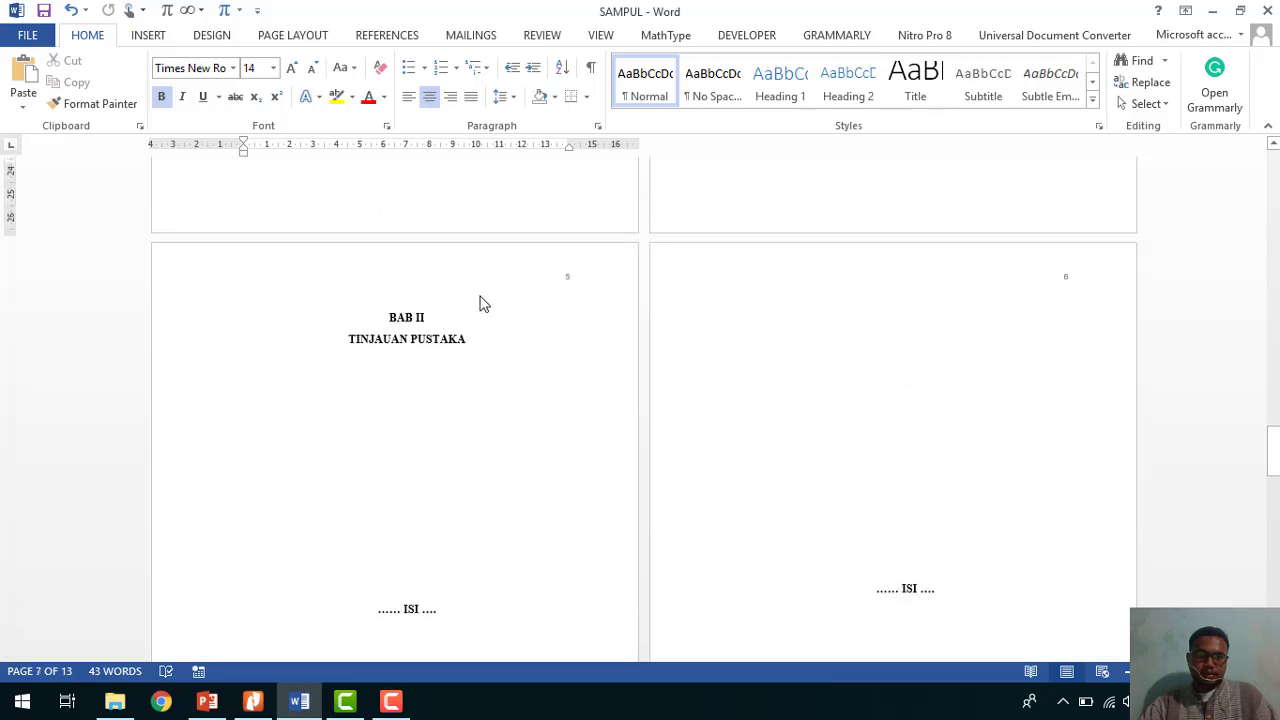
pyautogui.doubleClick(489, 289)
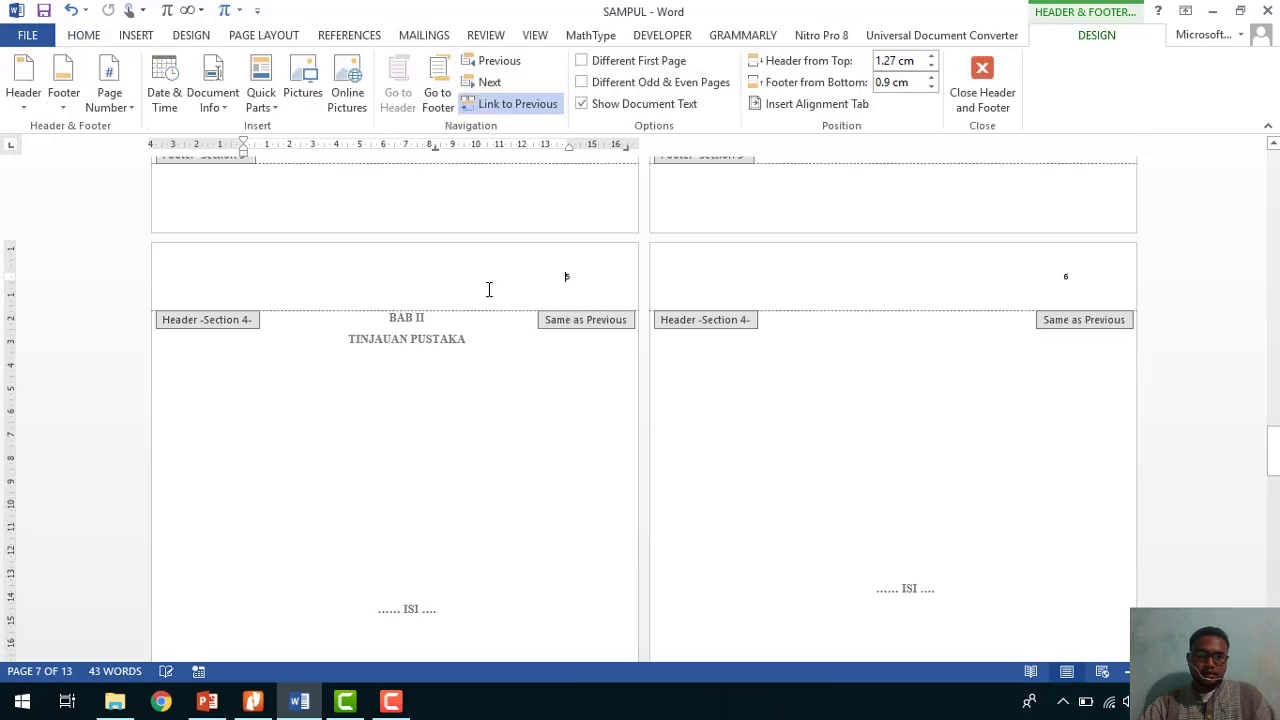
pyautogui.doubleClick(420, 345)
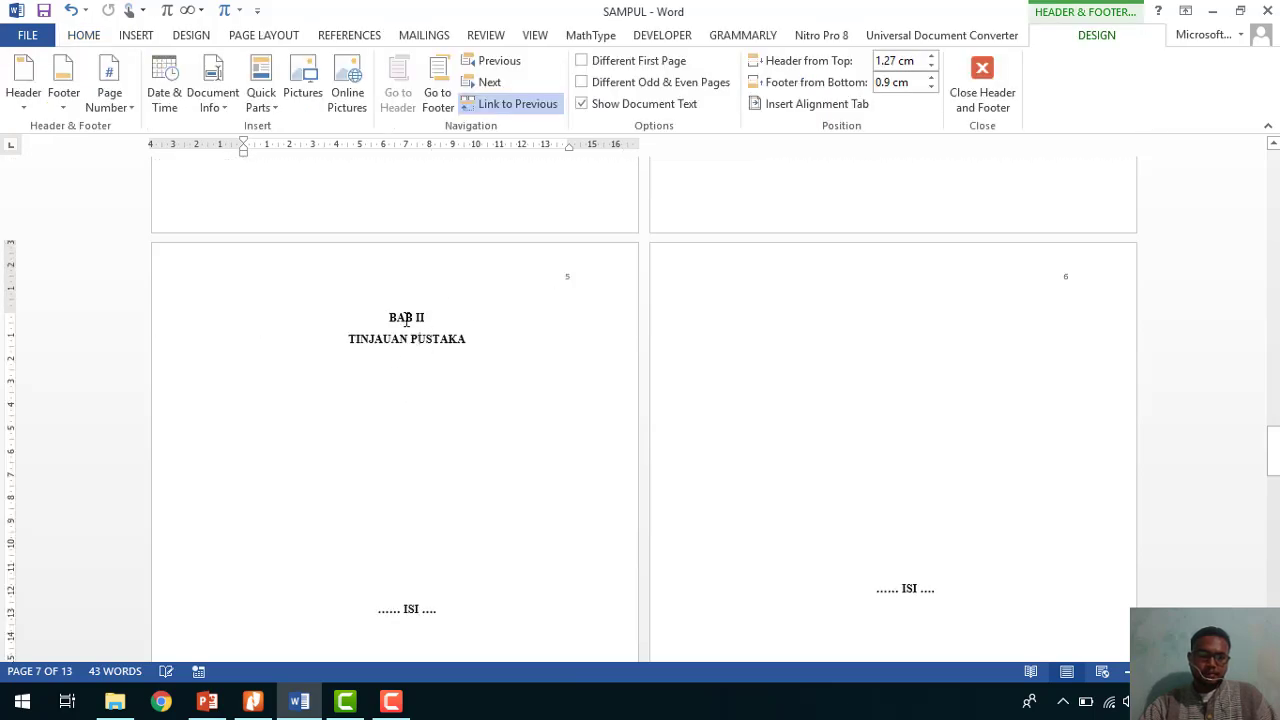
# Turn on Different First Page for section 4 from the header of the BAB II TINJAUAN PUSTAKA page and leave header editing.
pyautogui.doubleClick(545, 280)
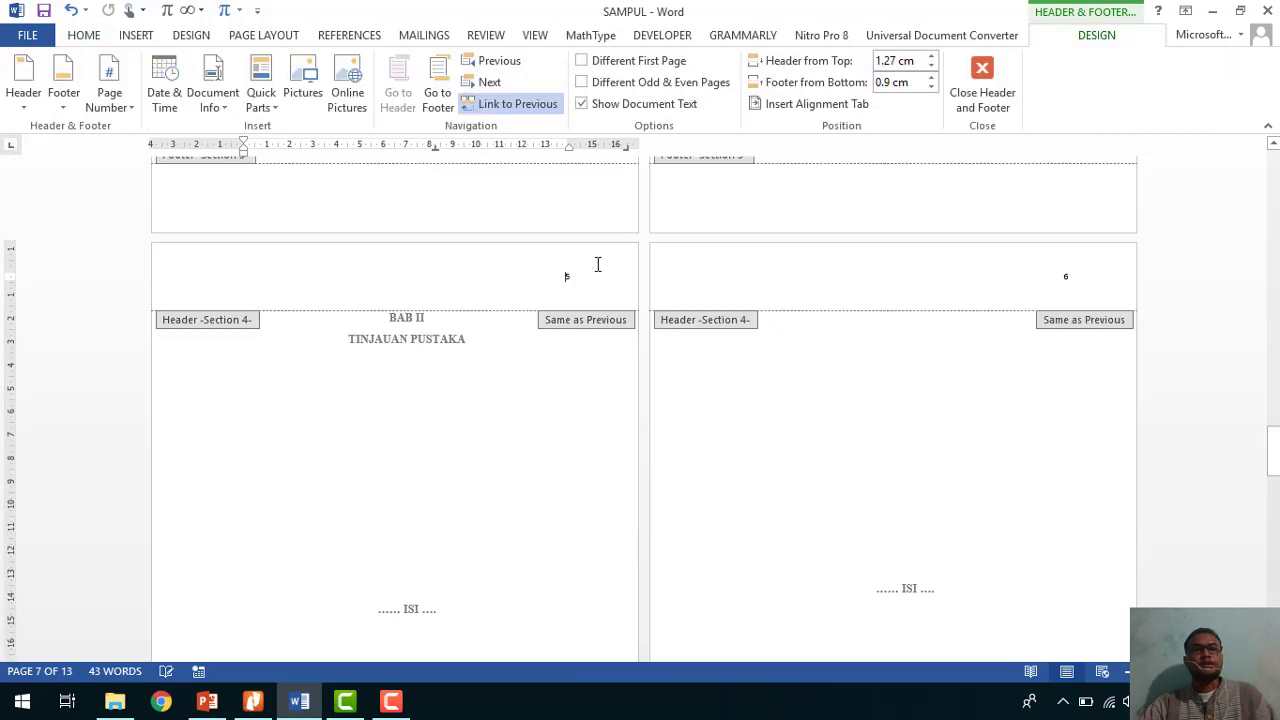
pyautogui.click(584, 64)
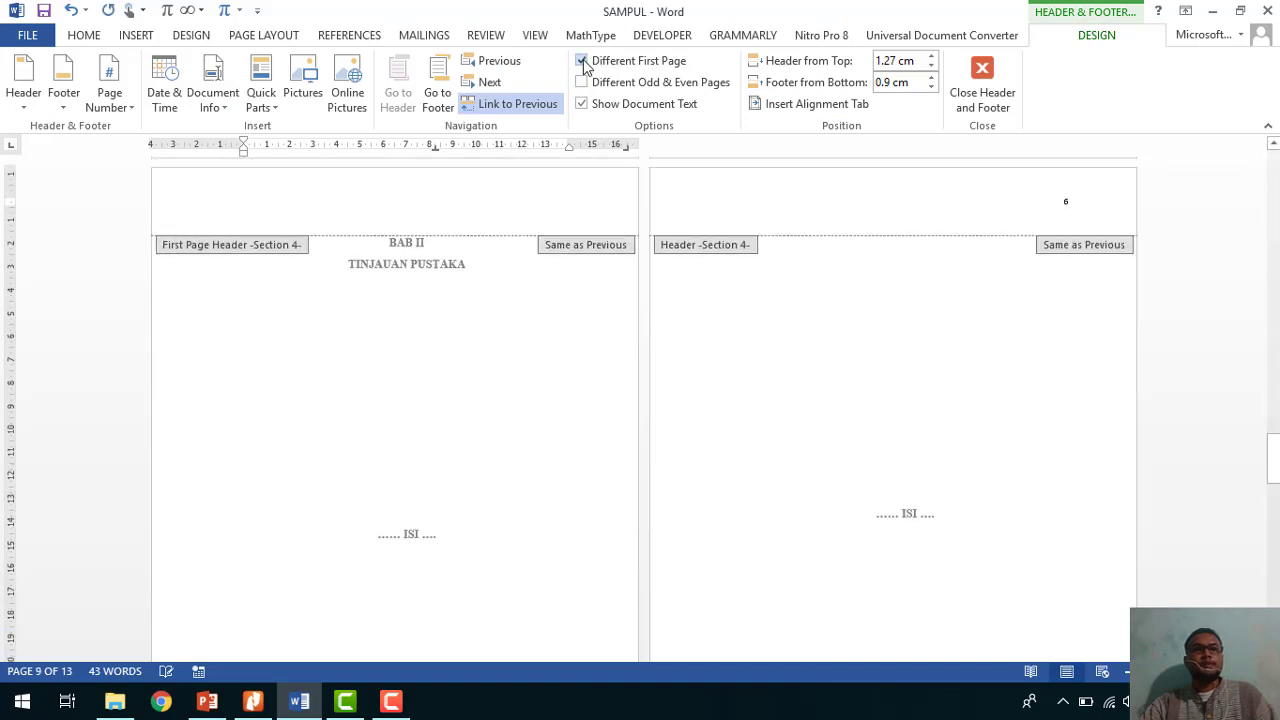
pyautogui.scroll(-5, 449, 506)
pyautogui.click(420, 510)
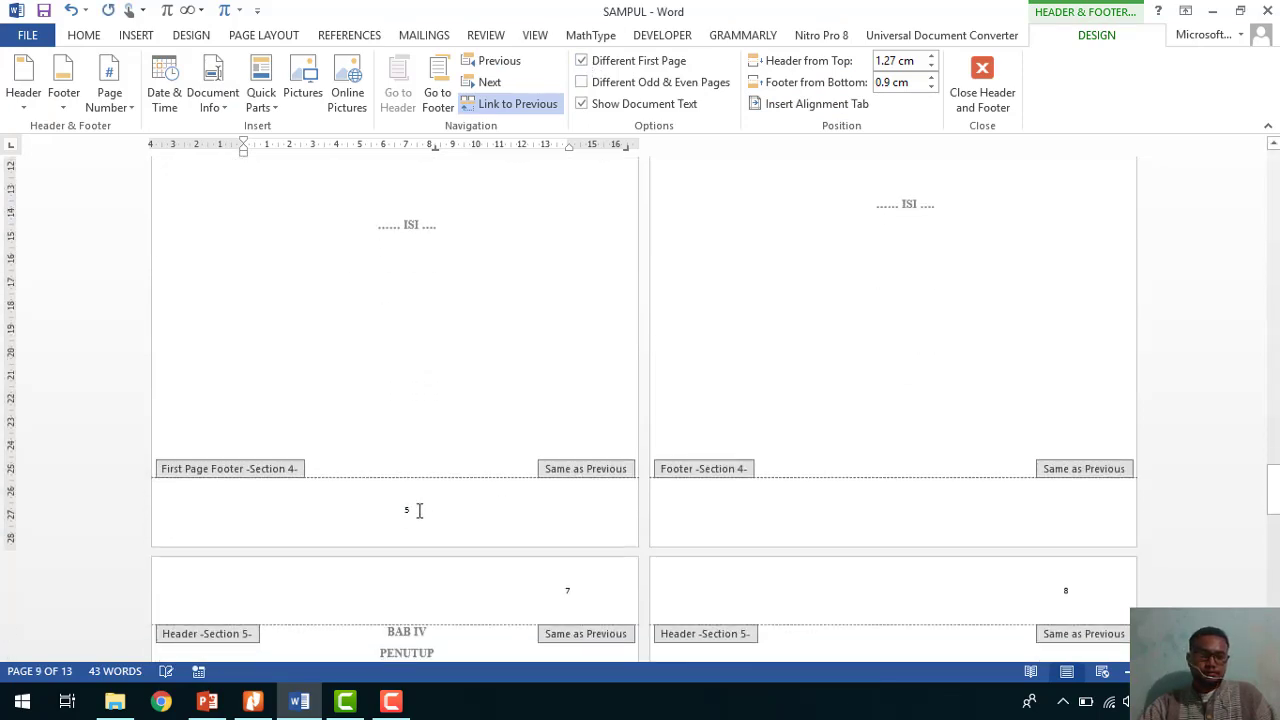
pyautogui.doubleClick(481, 419)
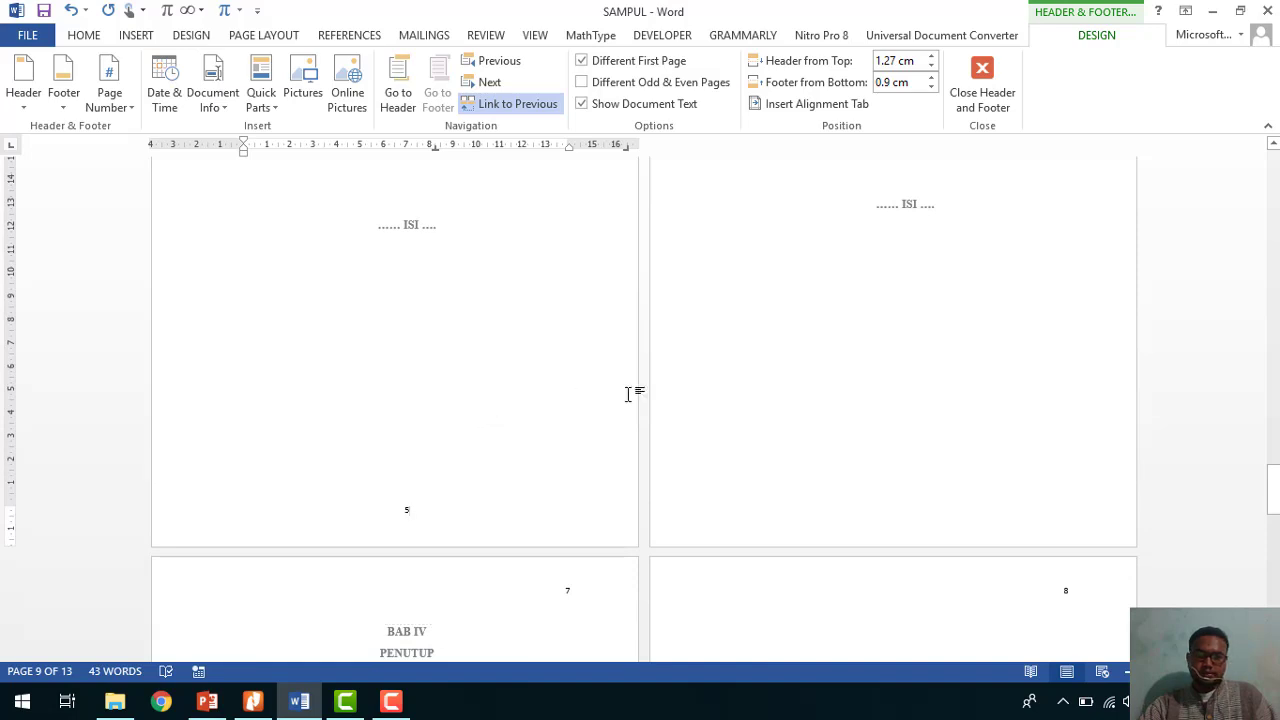
# Turn on Different First Page for section 5 from the header of the BAB IV PENUTUP page.
pyautogui.scroll(-5, 551, 346)
pyautogui.doubleClick(544, 293)
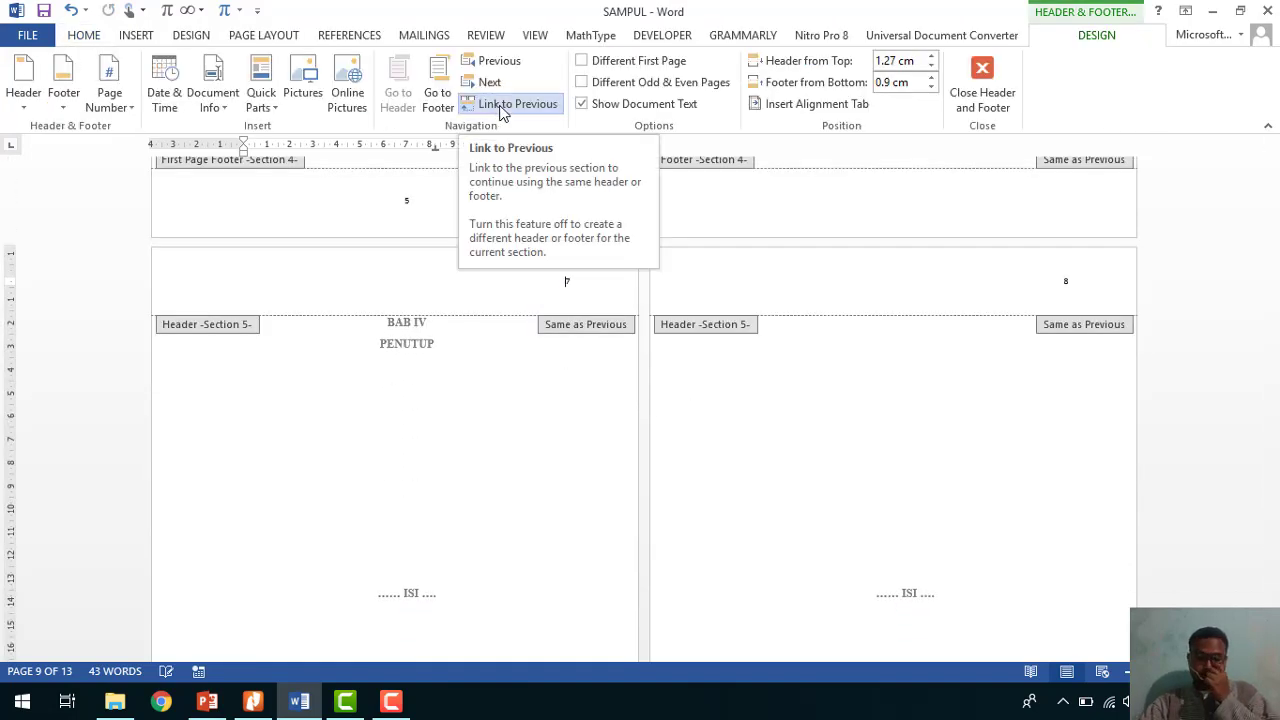
pyautogui.click(588, 64)
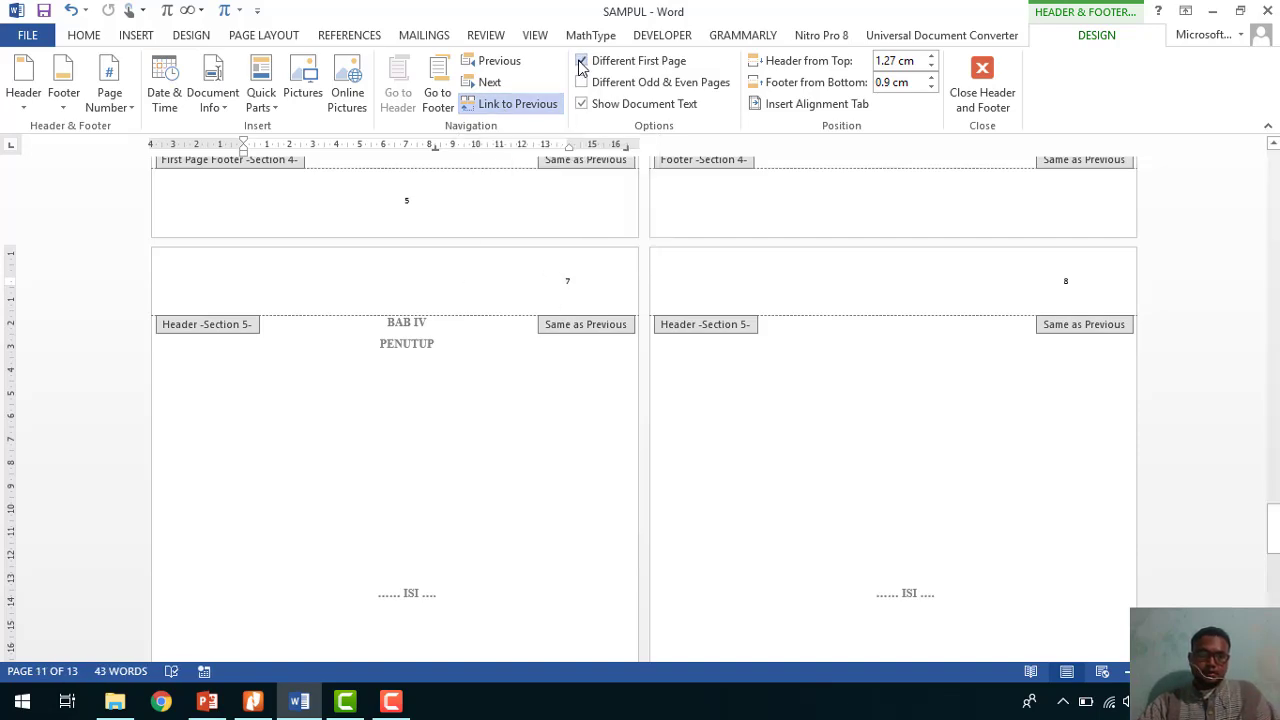
pyautogui.scroll(-5, 505, 405)
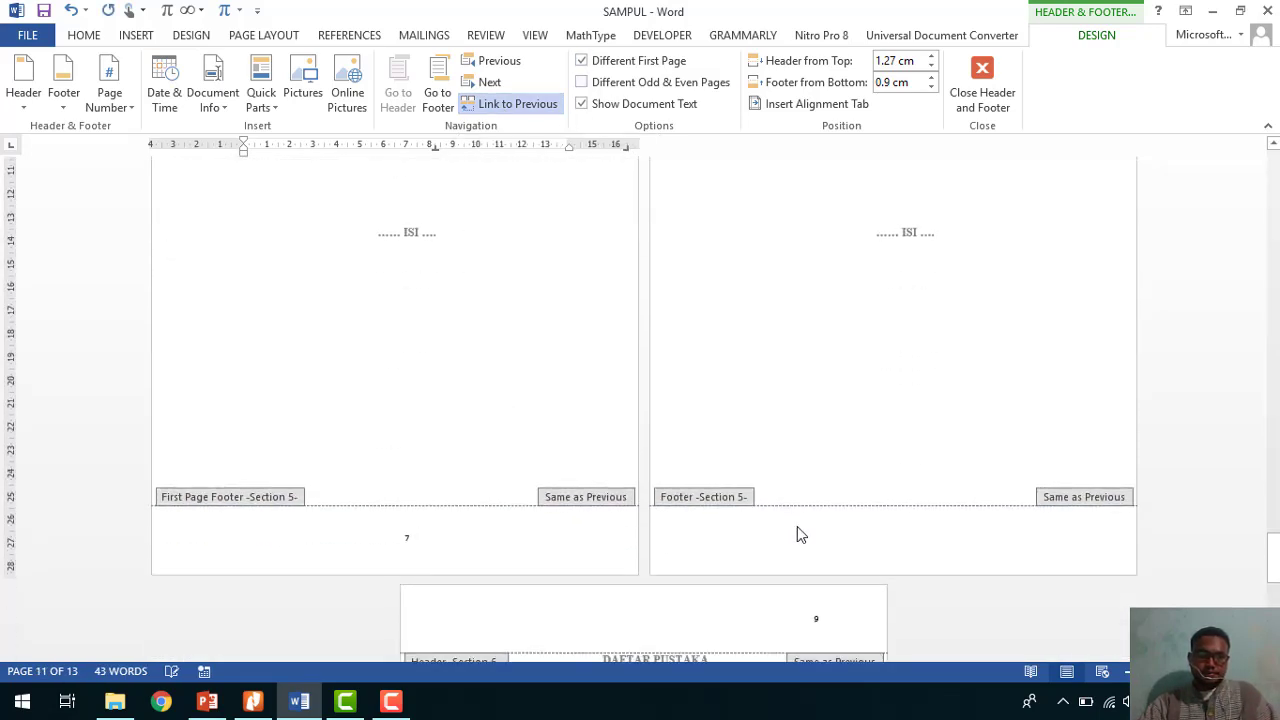
# Turn on Different First Page for section 6 from the header of the DAFTAR PUSTAKA page and leave header editing.
pyautogui.scroll(-8, 795, 523)
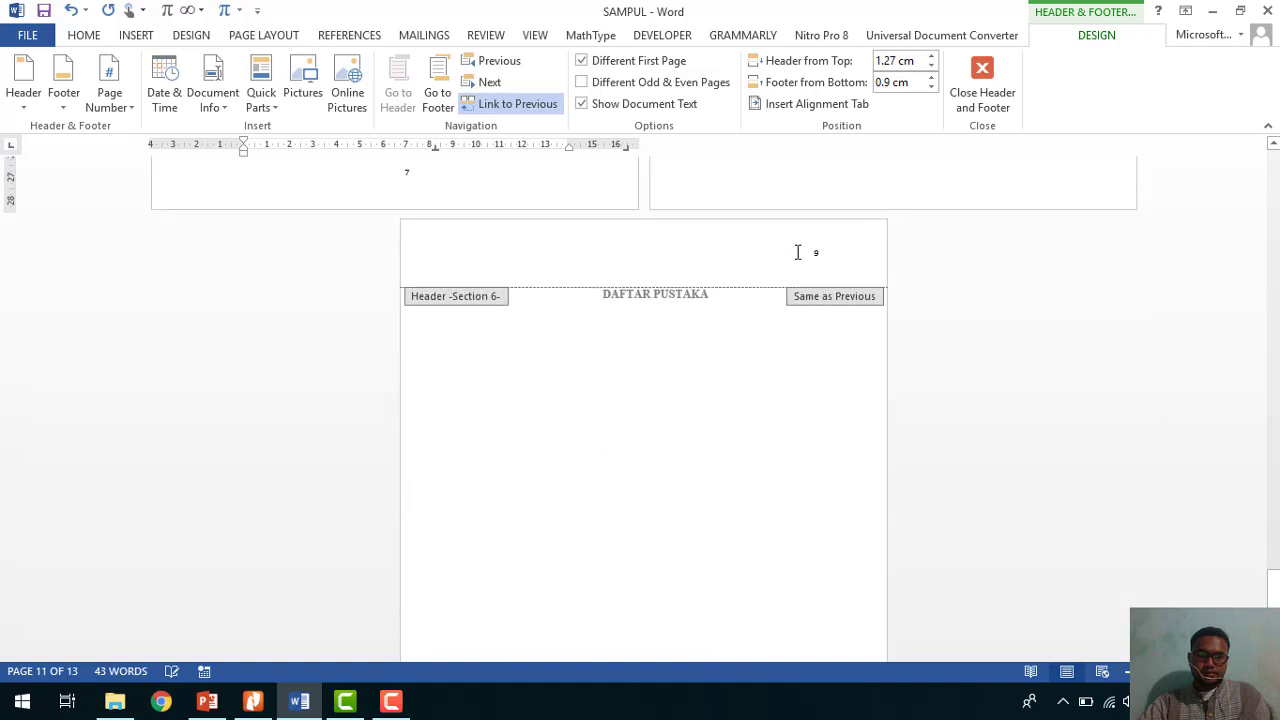
pyautogui.click(798, 252)
pyautogui.click(581, 60)
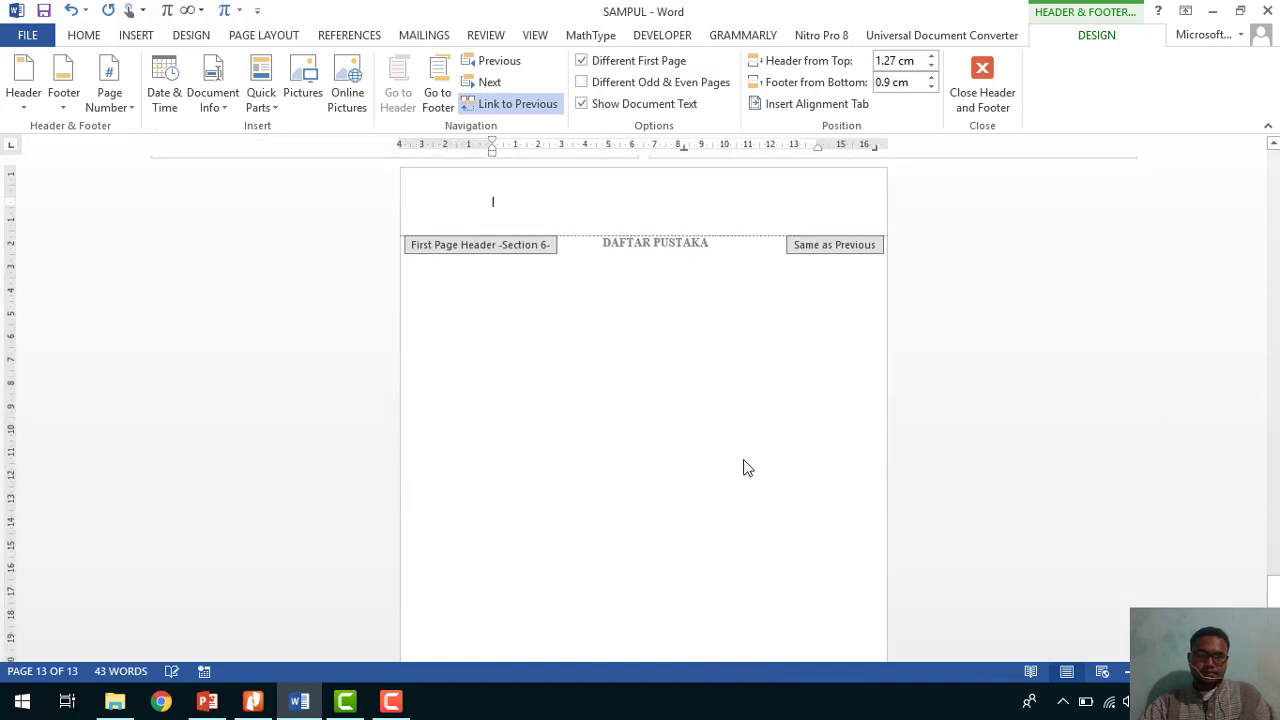
pyautogui.doubleClick(750, 472)
pyautogui.scroll(-3, 745, 470)
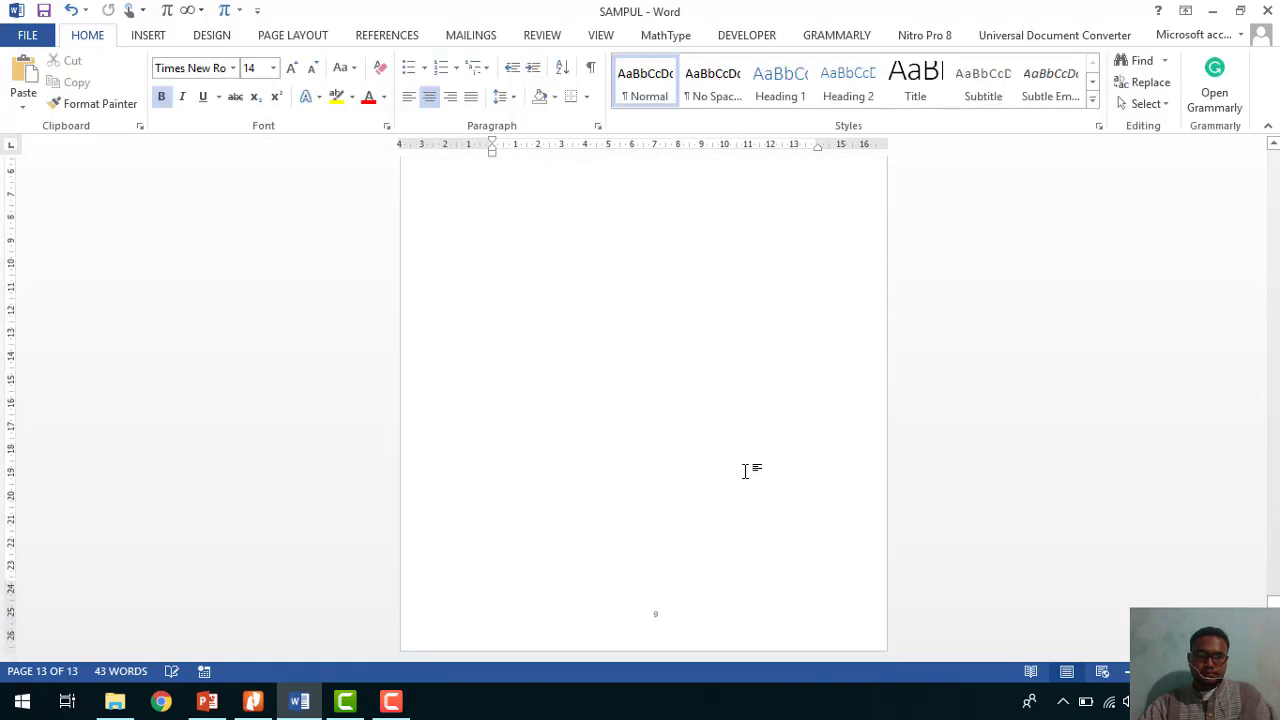
# Format the header page number on the second page of section 5 in red 24 pt Times New Roman and leave header editing.
pyautogui.scroll(12, 952, 525)
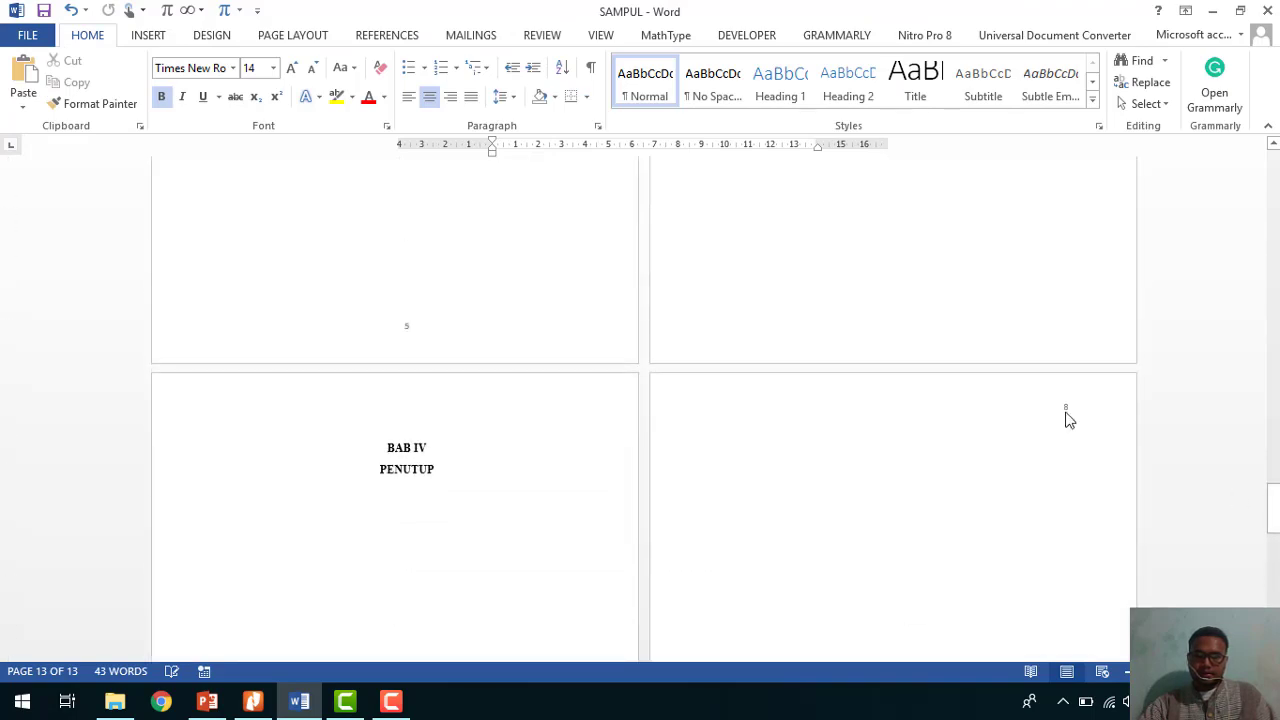
pyautogui.doubleClick(1068, 408)
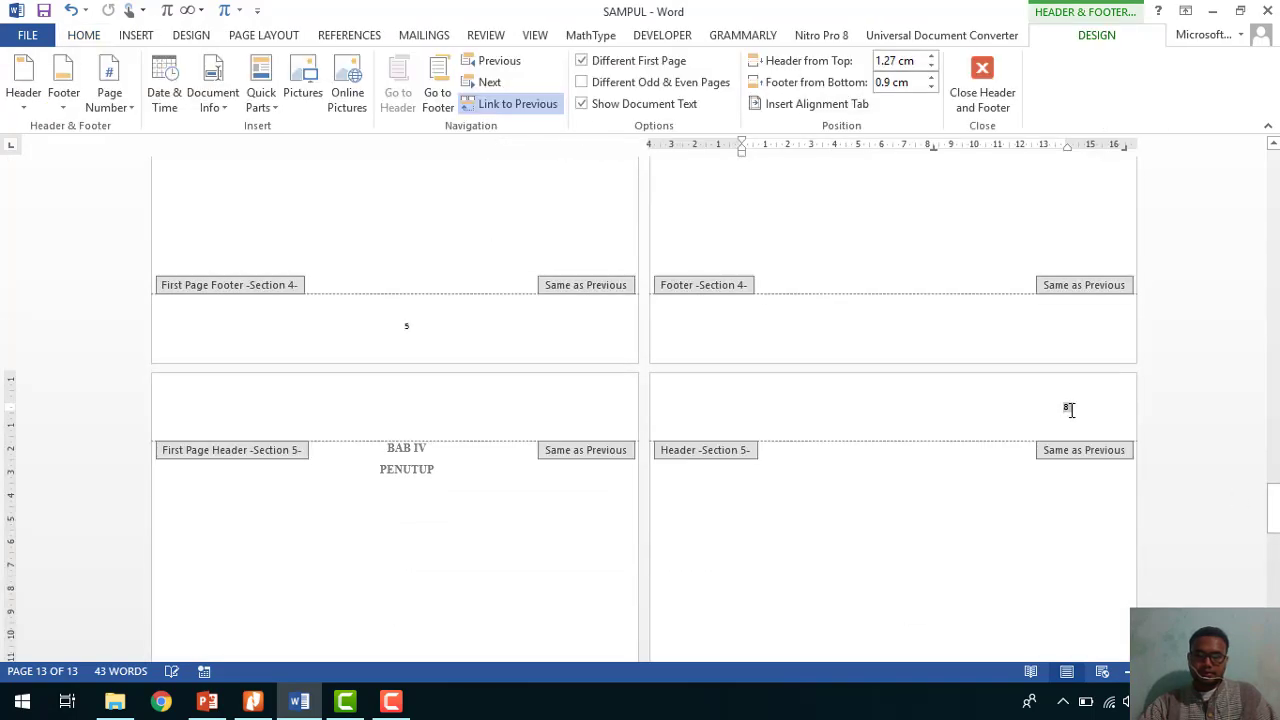
pyautogui.doubleClick(1067, 408)
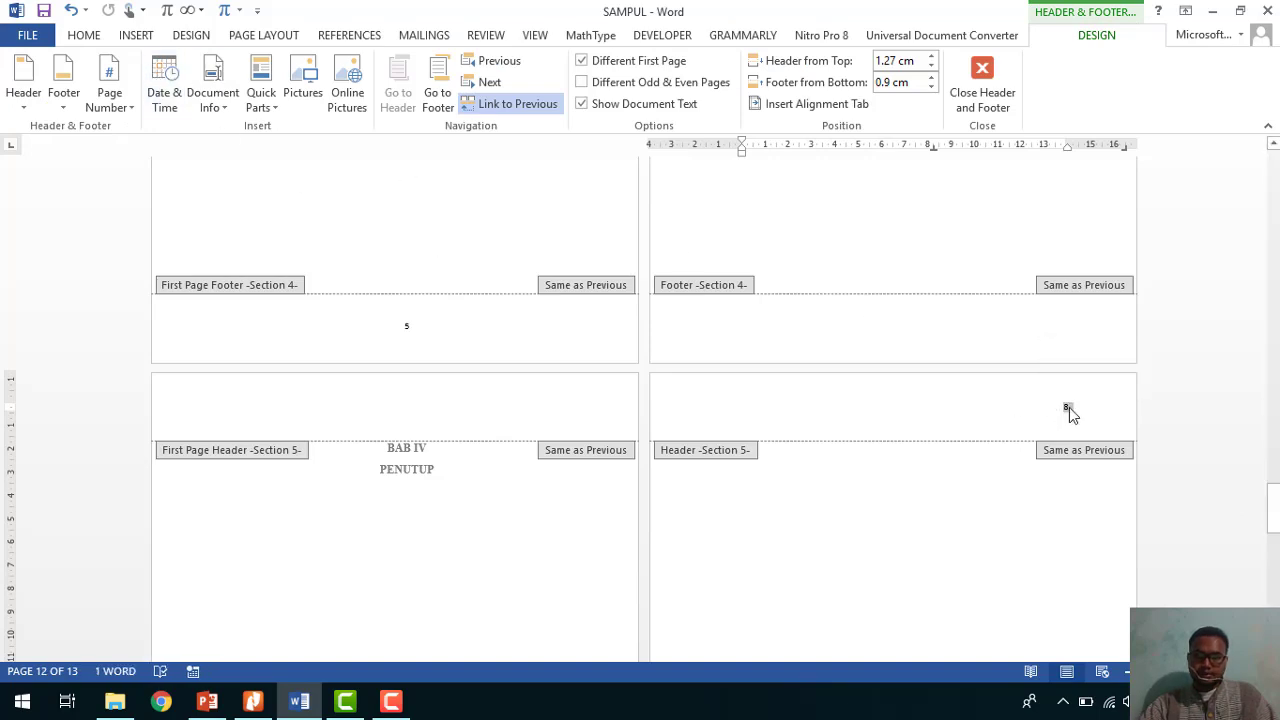
pyautogui.rightClick(1069, 407)
pyautogui.click(1097, 350)
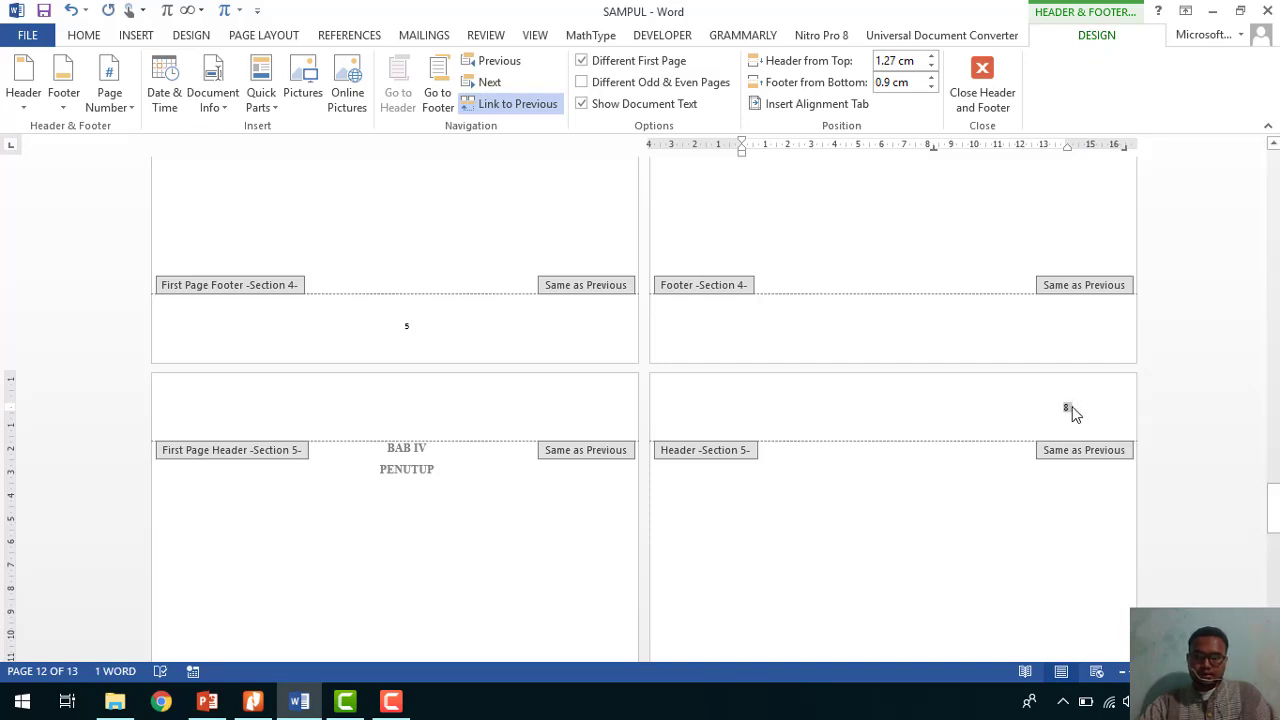
pyautogui.rightClick(1072, 413)
pyautogui.click(1136, 376)
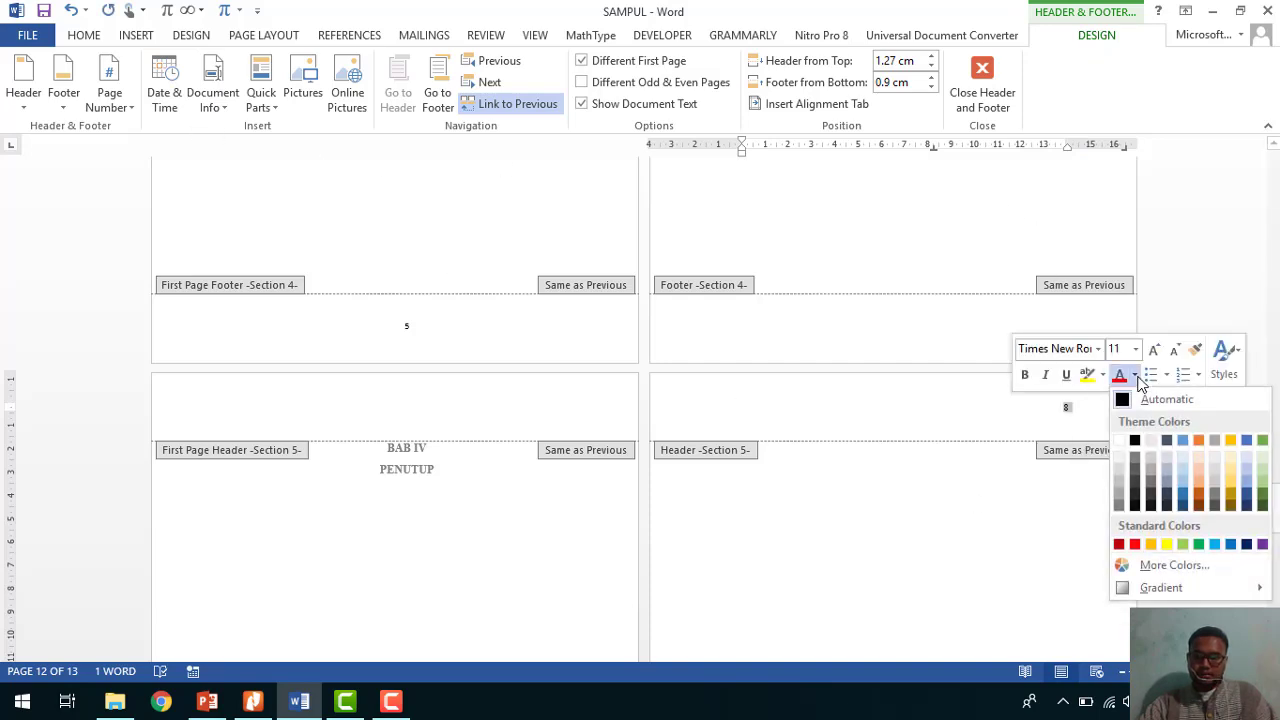
pyautogui.click(1136, 546)
pyautogui.click(1135, 349)
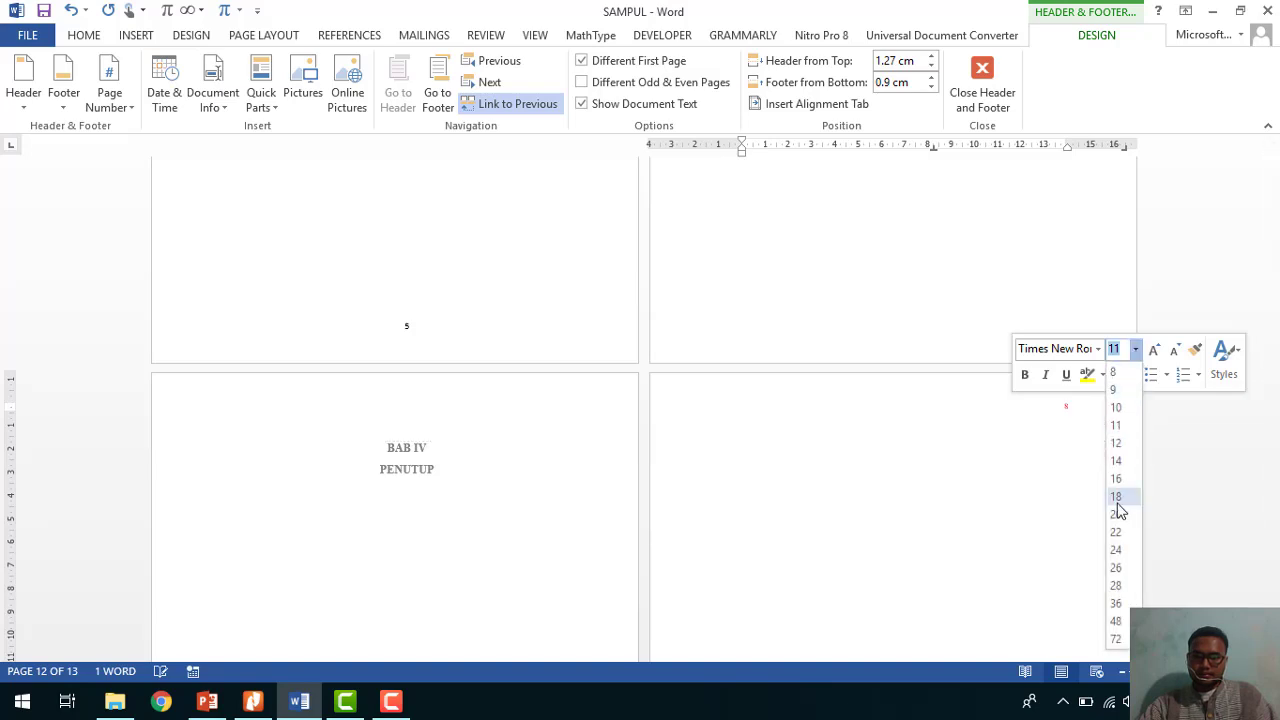
pyautogui.click(1119, 548)
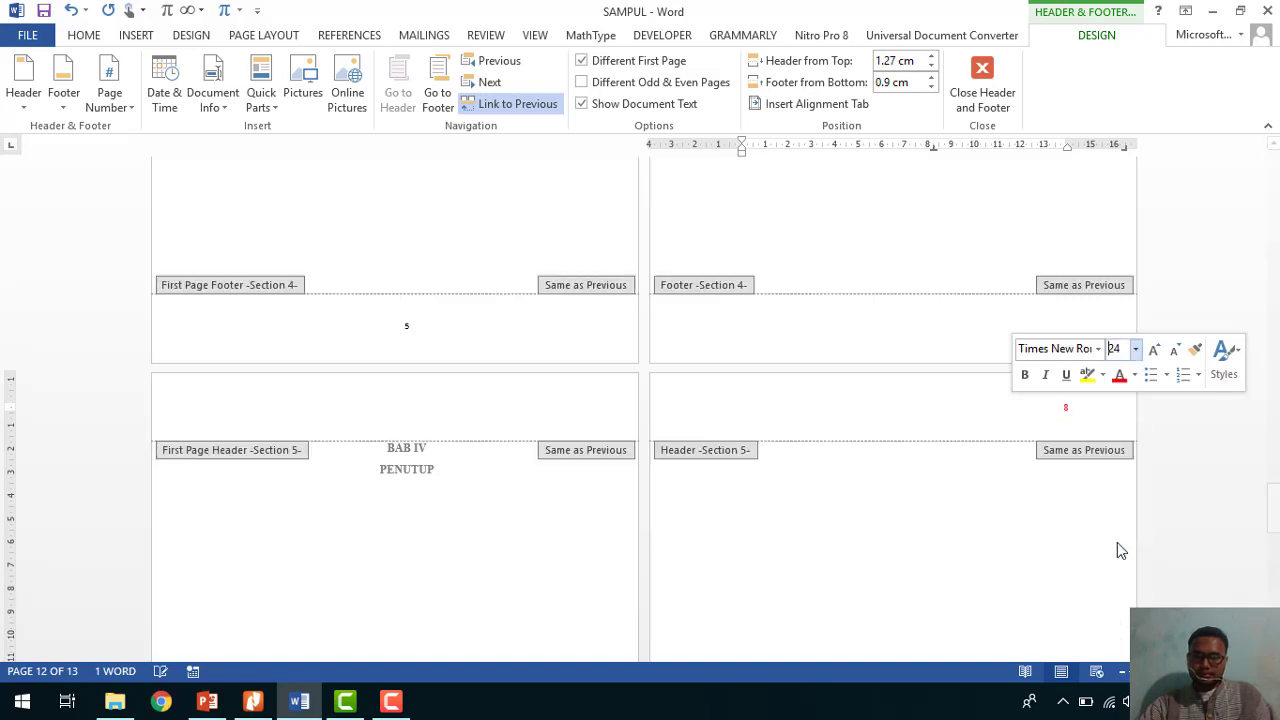
pyautogui.doubleClick(831, 222)
# Format the page number in the section 4 first page footer in red 24 pt Times New Roman and leave footer editing.
pyautogui.scroll(-6, 646, 417)
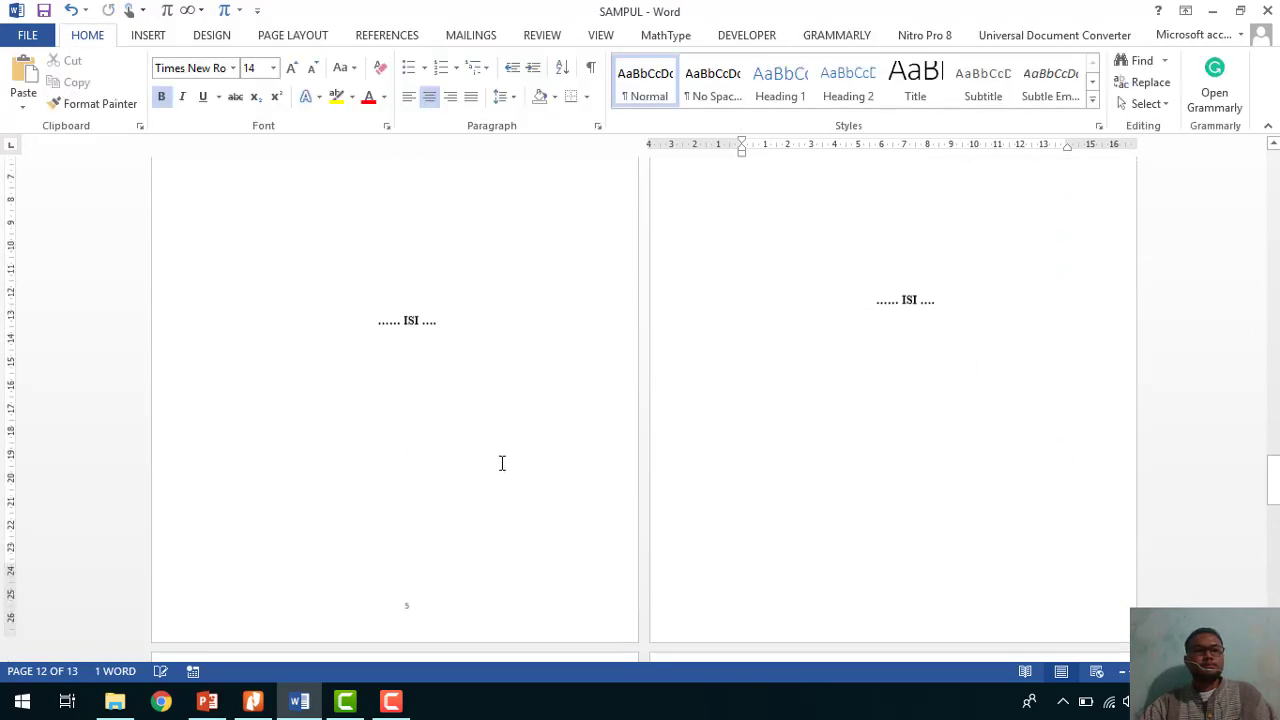
pyautogui.click(420, 438)
pyautogui.doubleClick(420, 438)
pyautogui.doubleClick(409, 431)
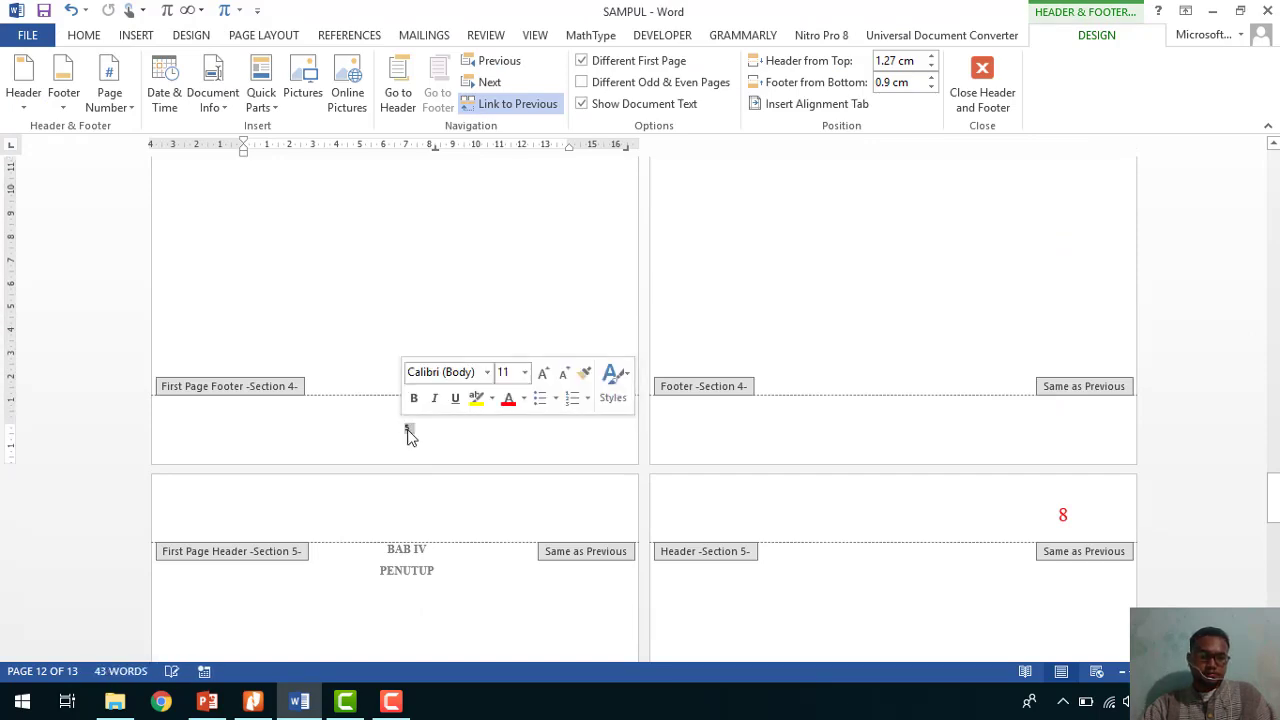
pyautogui.rightClick(409, 431)
pyautogui.click(532, 372)
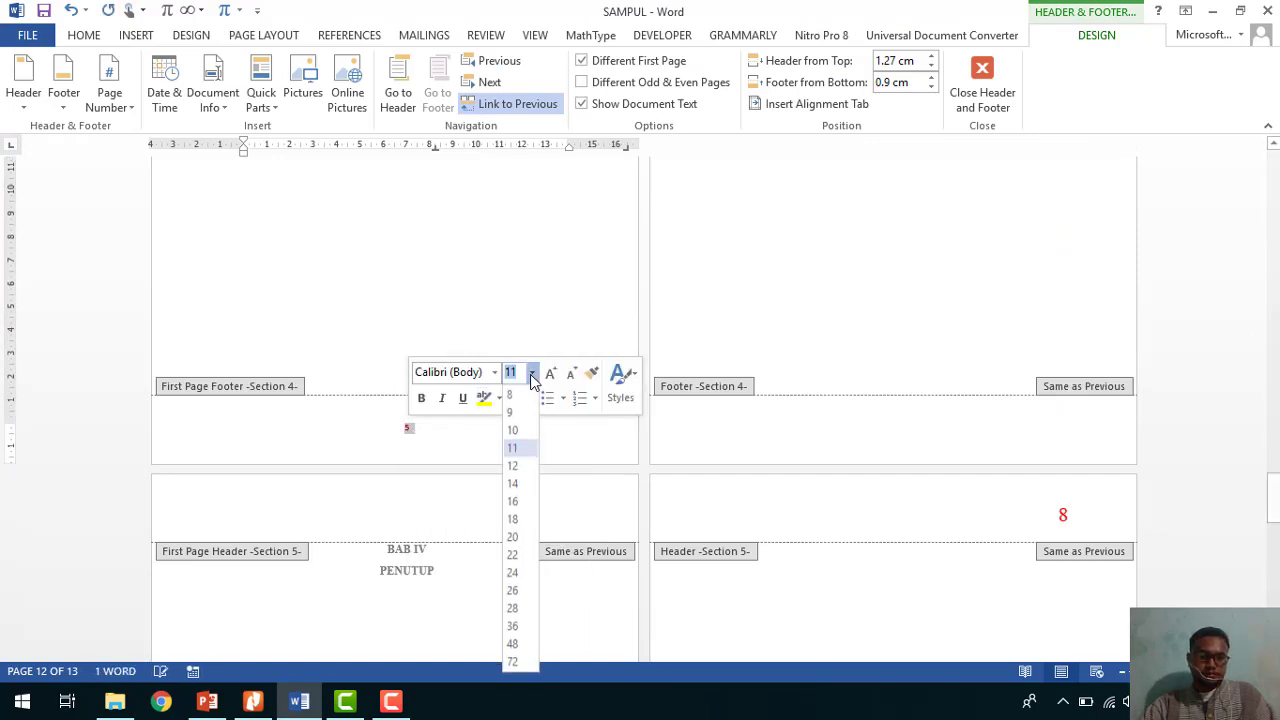
pyautogui.click(512, 575)
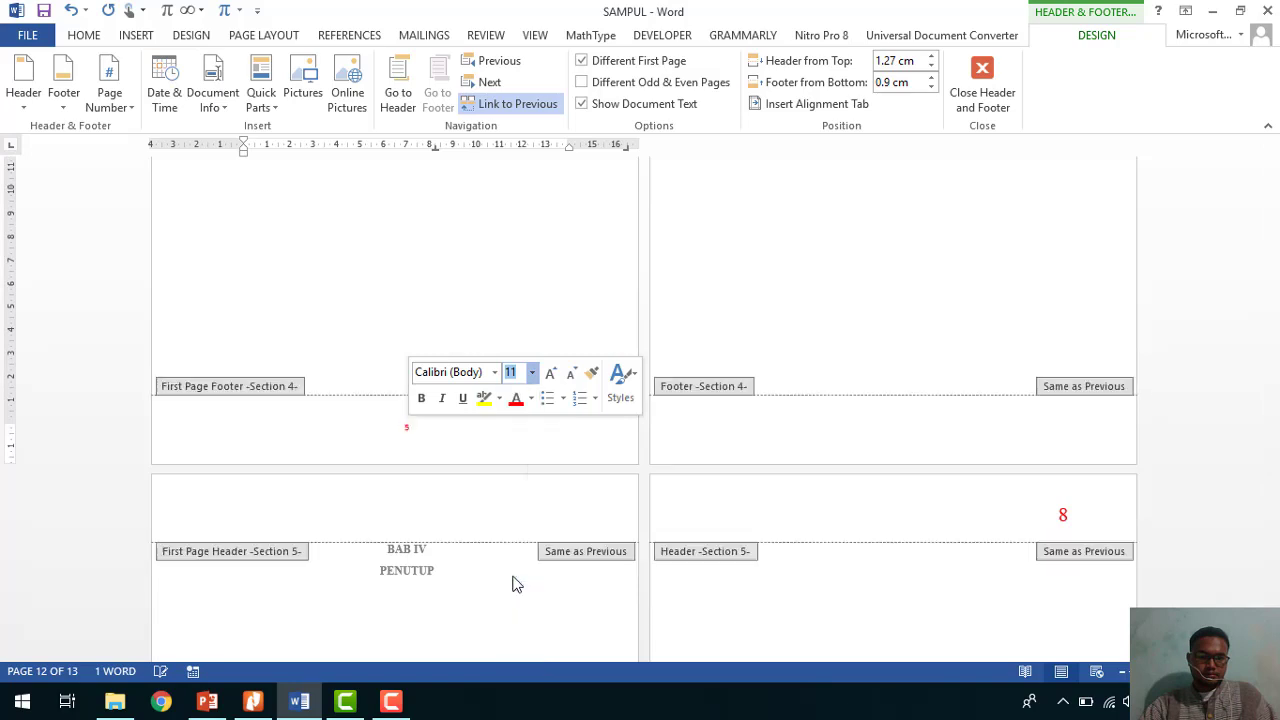
pyautogui.click(494, 372)
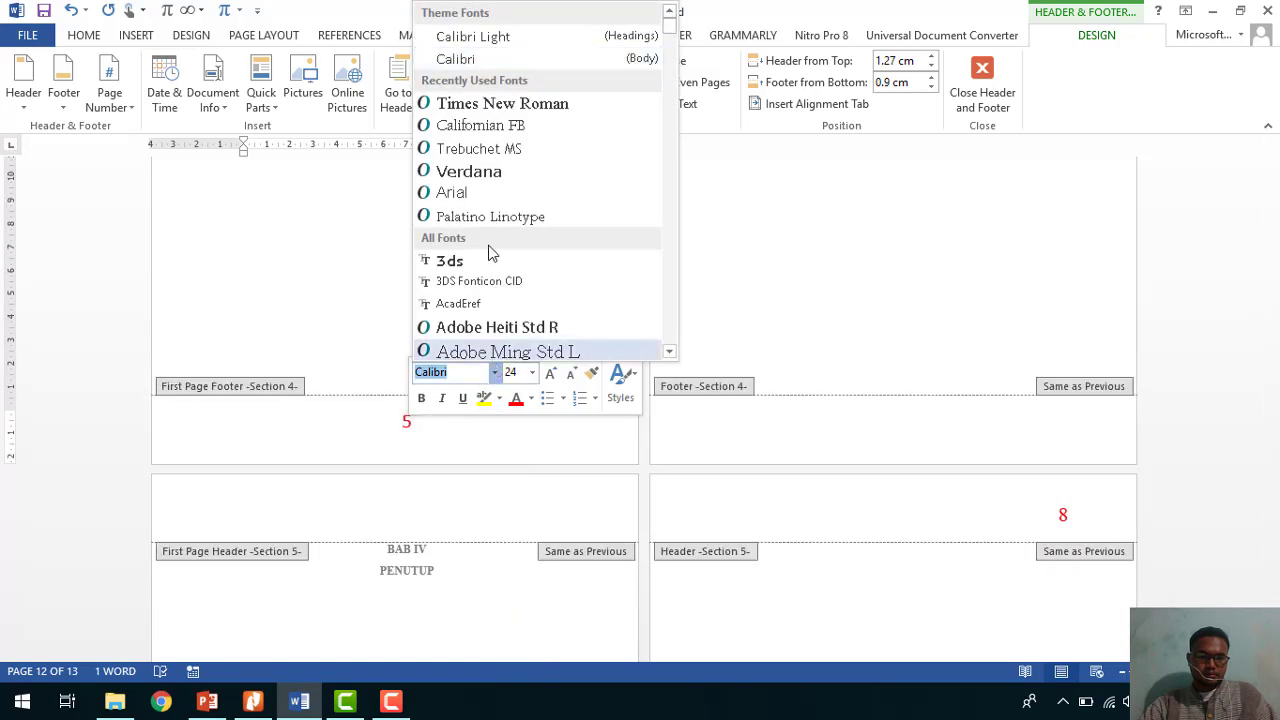
pyautogui.click(497, 104)
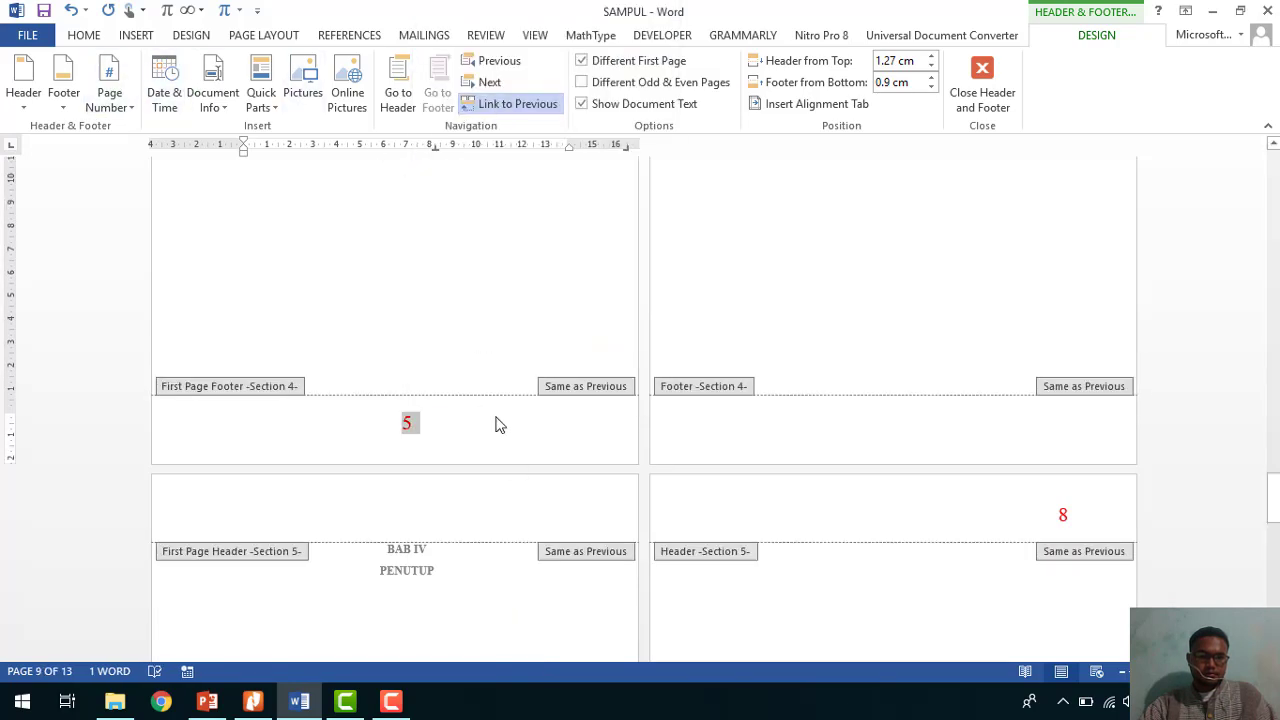
pyautogui.doubleClick(473, 367)
# Format the roman page number in the section 2 footer in red 24 pt Times New Roman and leave footer editing.
pyautogui.moveTo(1273, 497); pyautogui.dragTo(1273, 284)
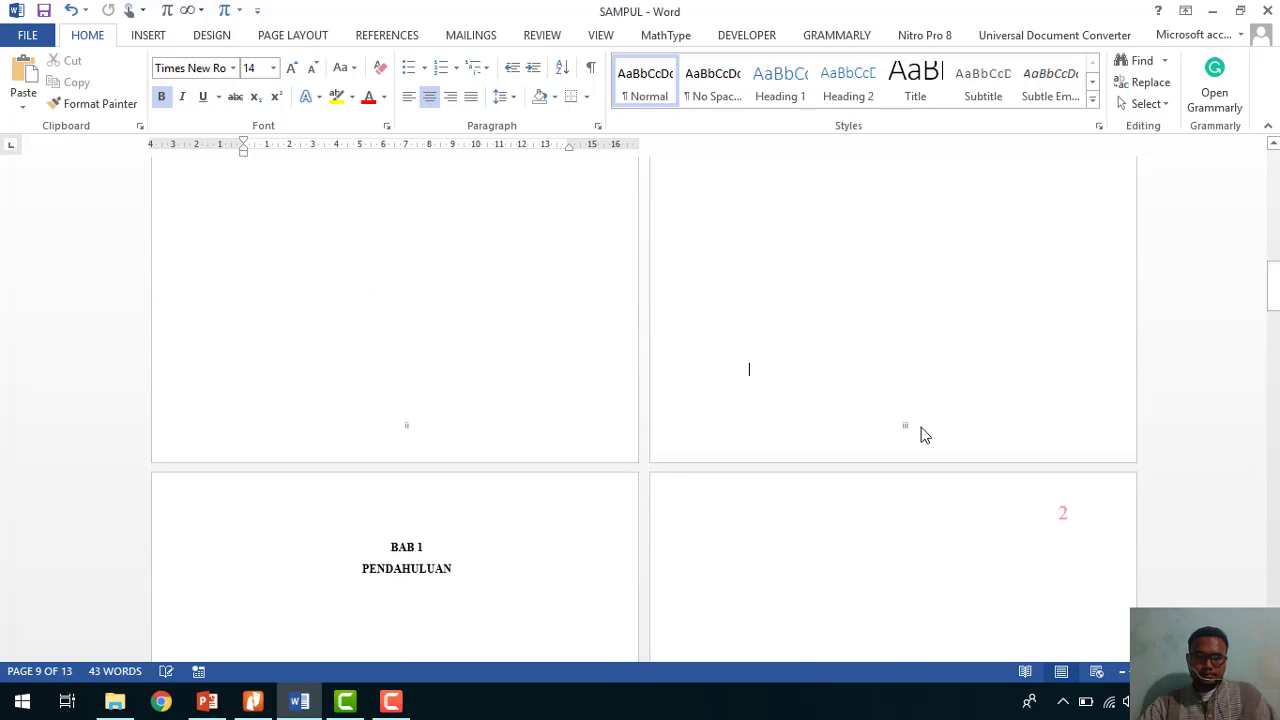
pyautogui.doubleClick(910, 427)
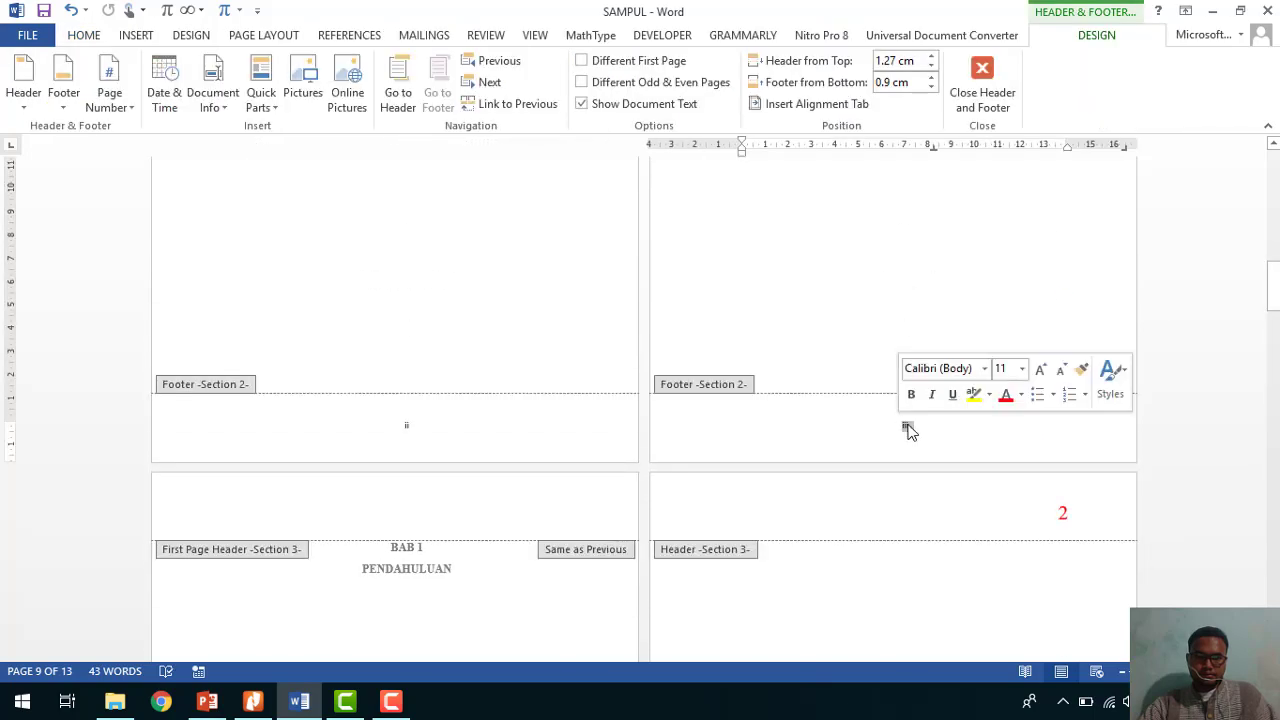
pyautogui.rightClick(907, 425)
pyautogui.click(1016, 394)
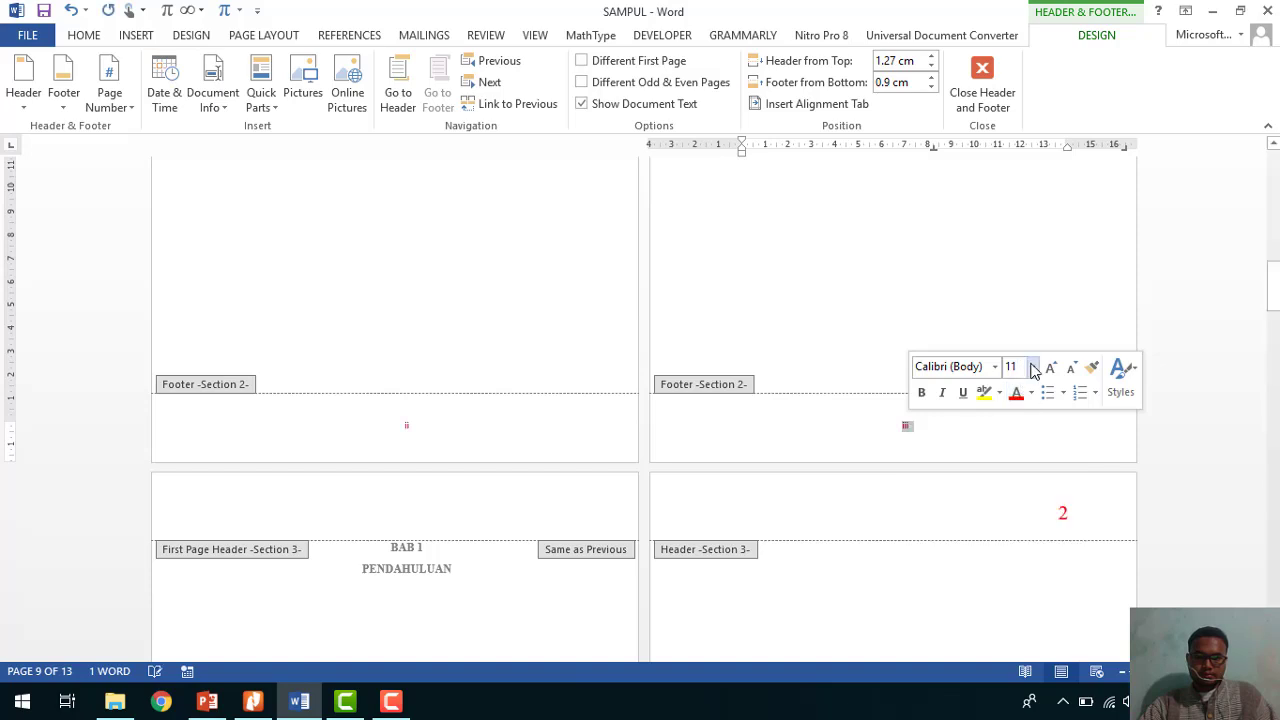
pyautogui.click(1033, 367)
pyautogui.click(1020, 571)
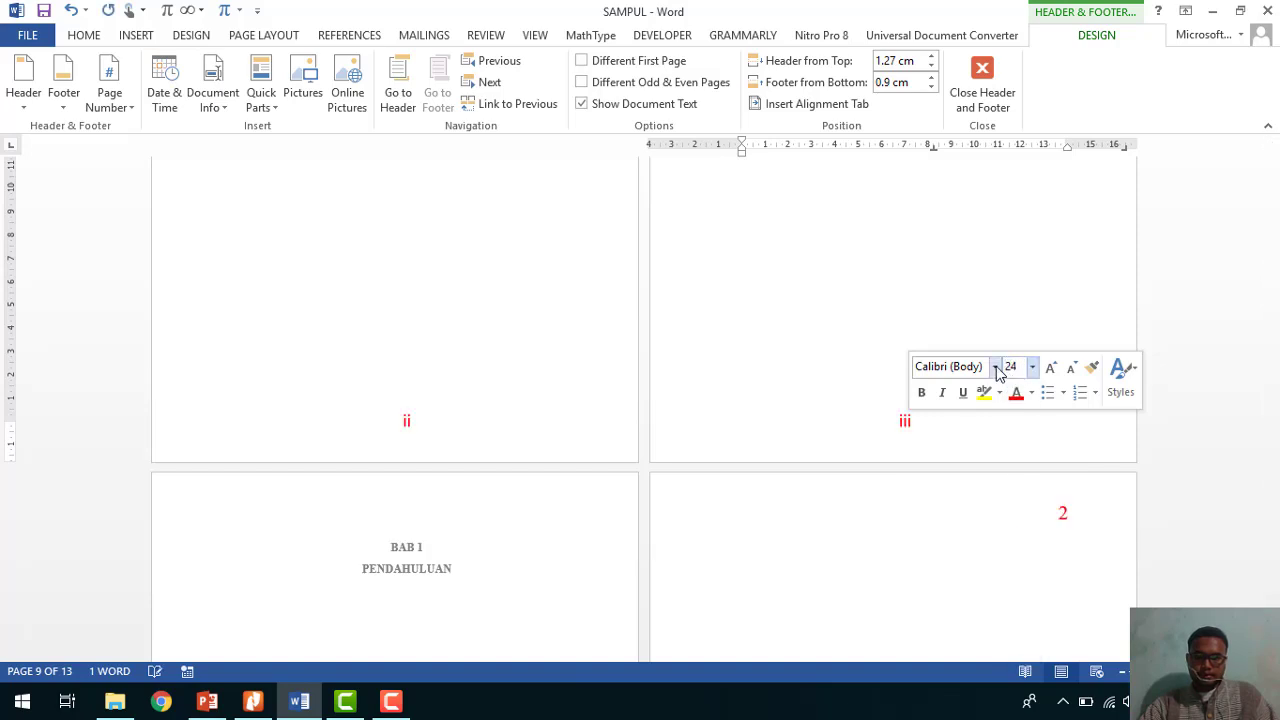
pyautogui.click(995, 367)
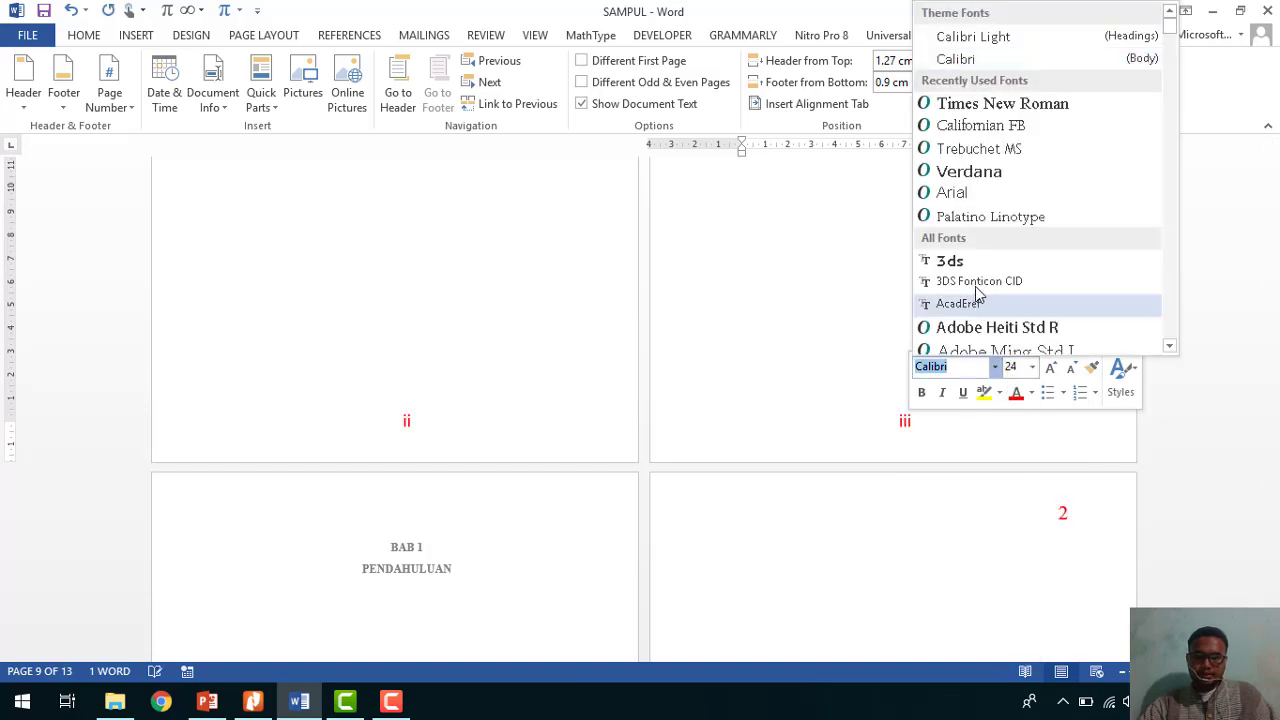
pyautogui.click(993, 105)
pyautogui.doubleClick(900, 277)
# Examine the page numbers throughout the document, from the first page to DAFTAR PUSTAKA.
pyautogui.moveTo(1275, 316); pyautogui.dragTo(1277, 170)
pyautogui.scroll(-10, 1022, 291)
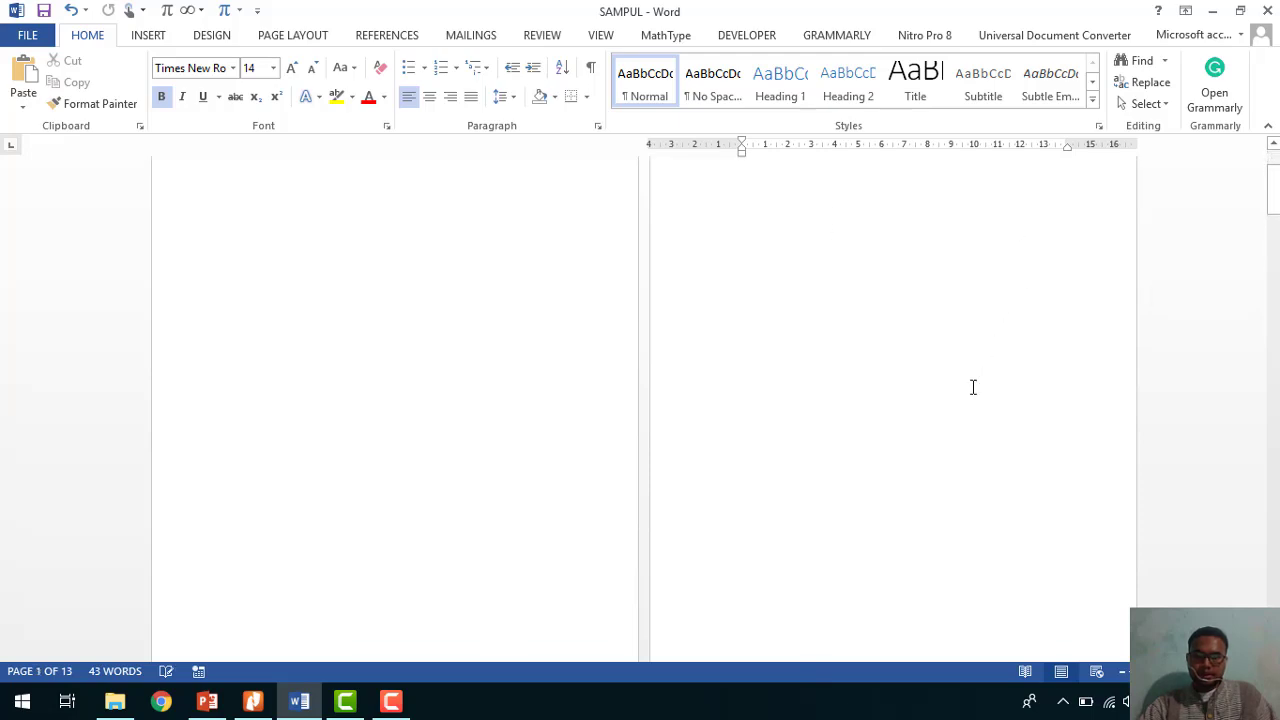
pyautogui.scroll(-10, 895, 487)
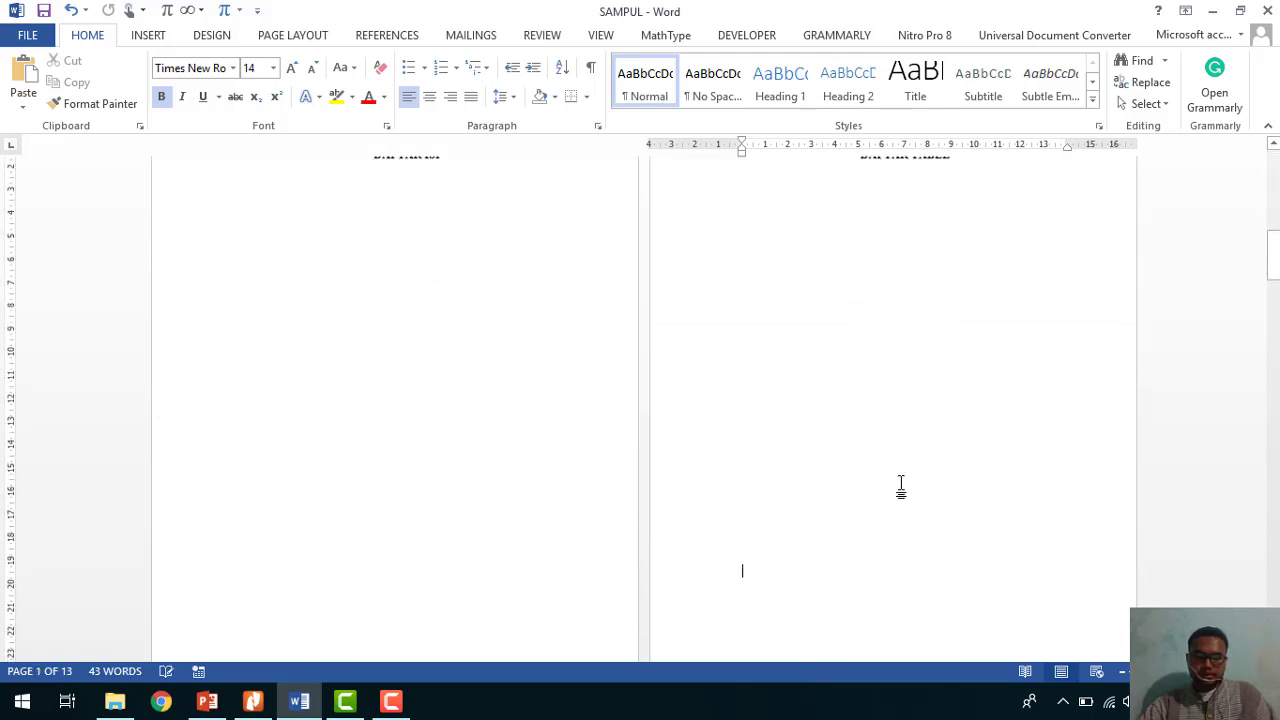
pyautogui.scroll(-10, 1009, 454)
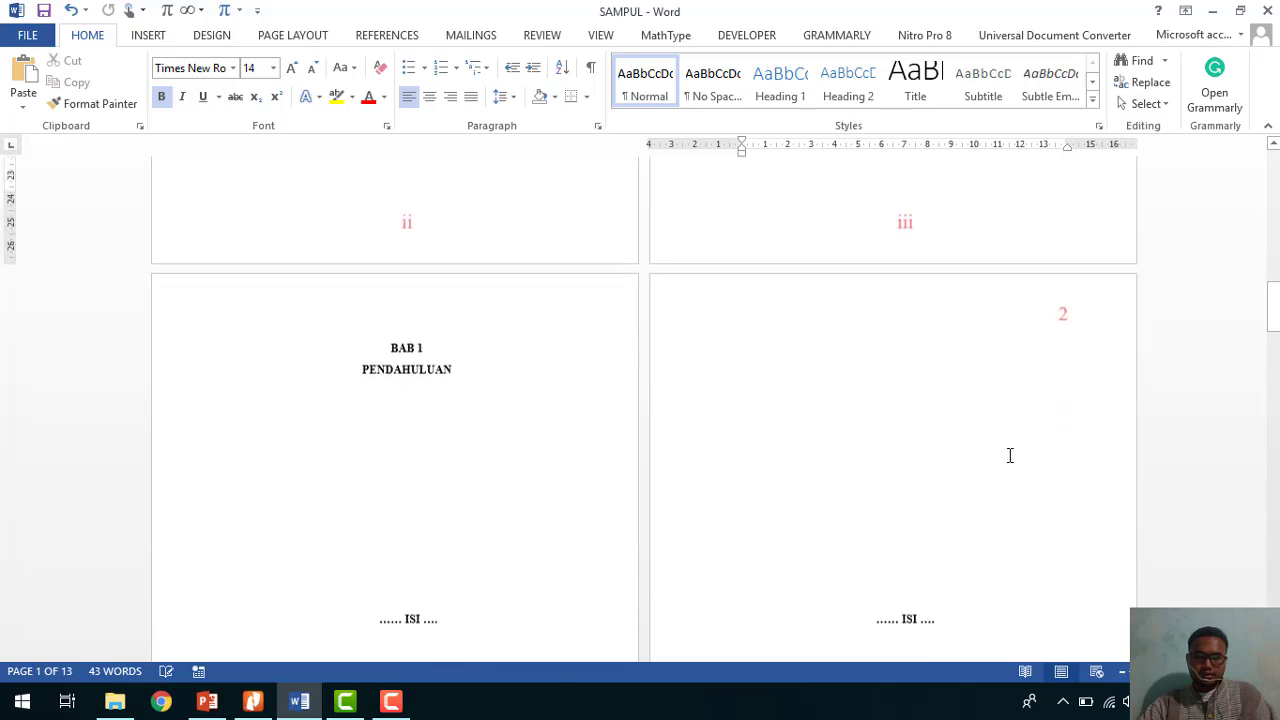
pyautogui.scroll(-10, 516, 535)
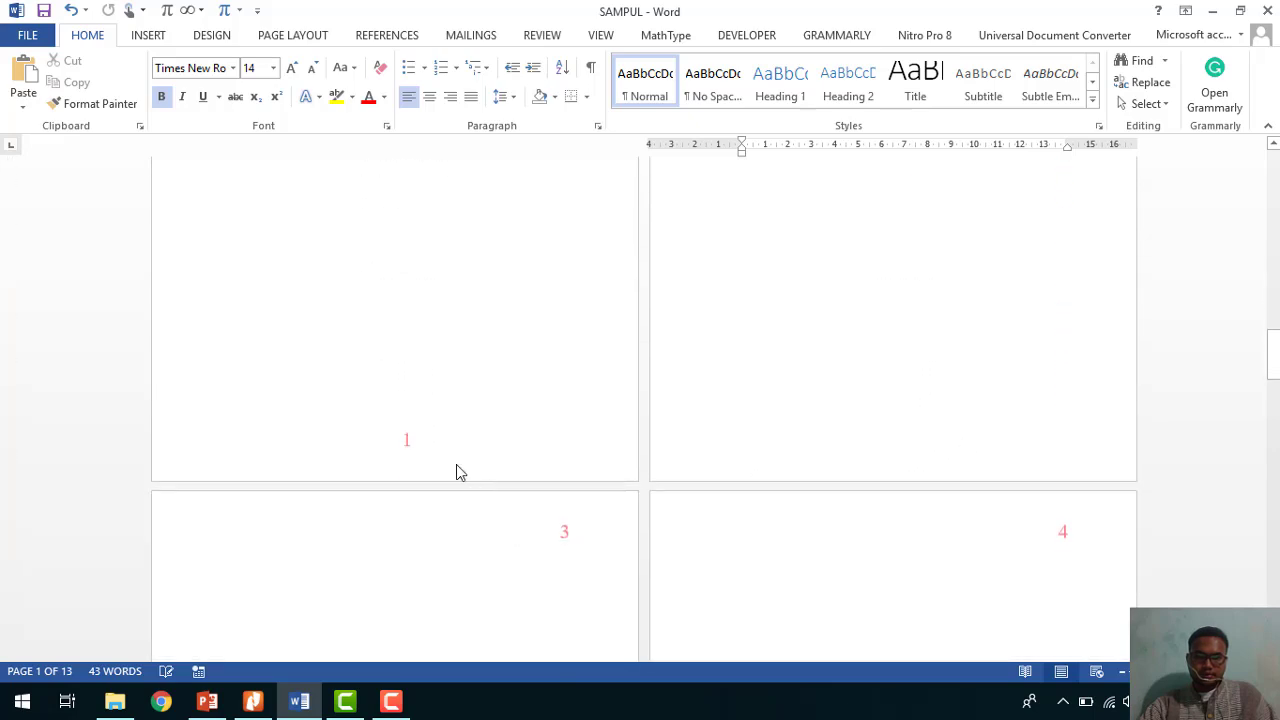
pyautogui.scroll(-10, 922, 507)
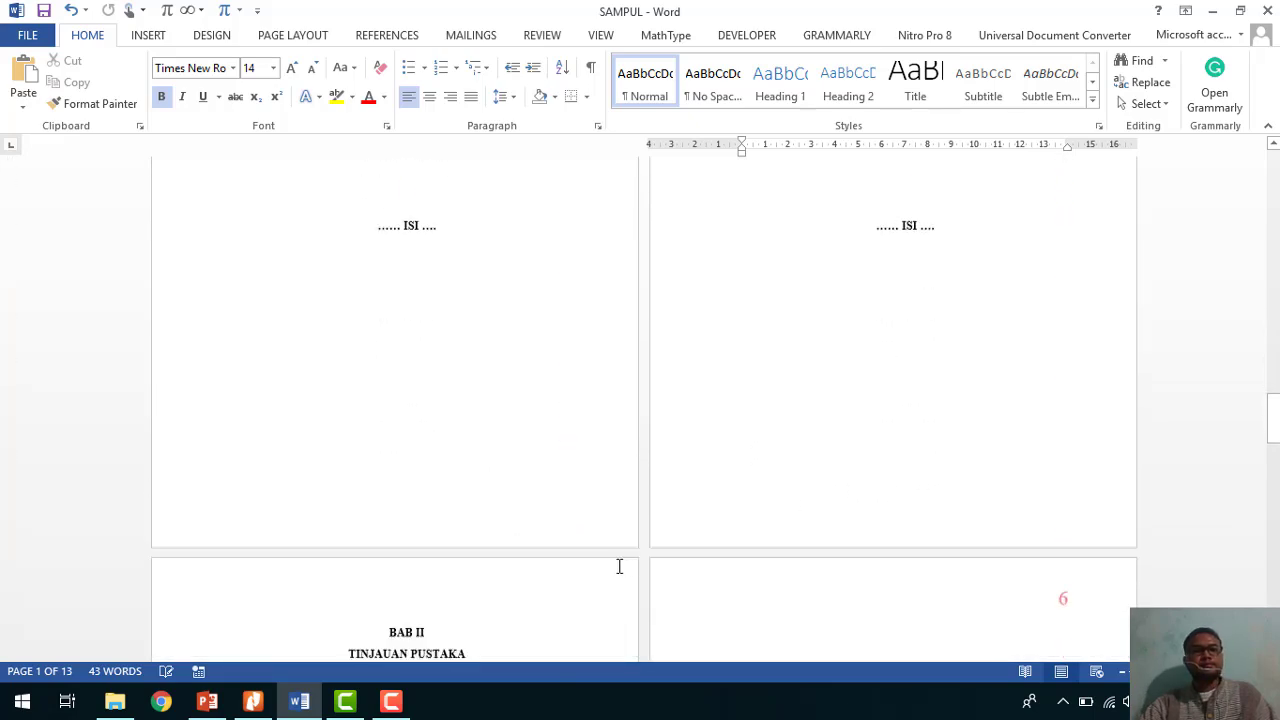
pyautogui.scroll(-10, 1083, 409)
pyautogui.scroll(-10, 536, 547)
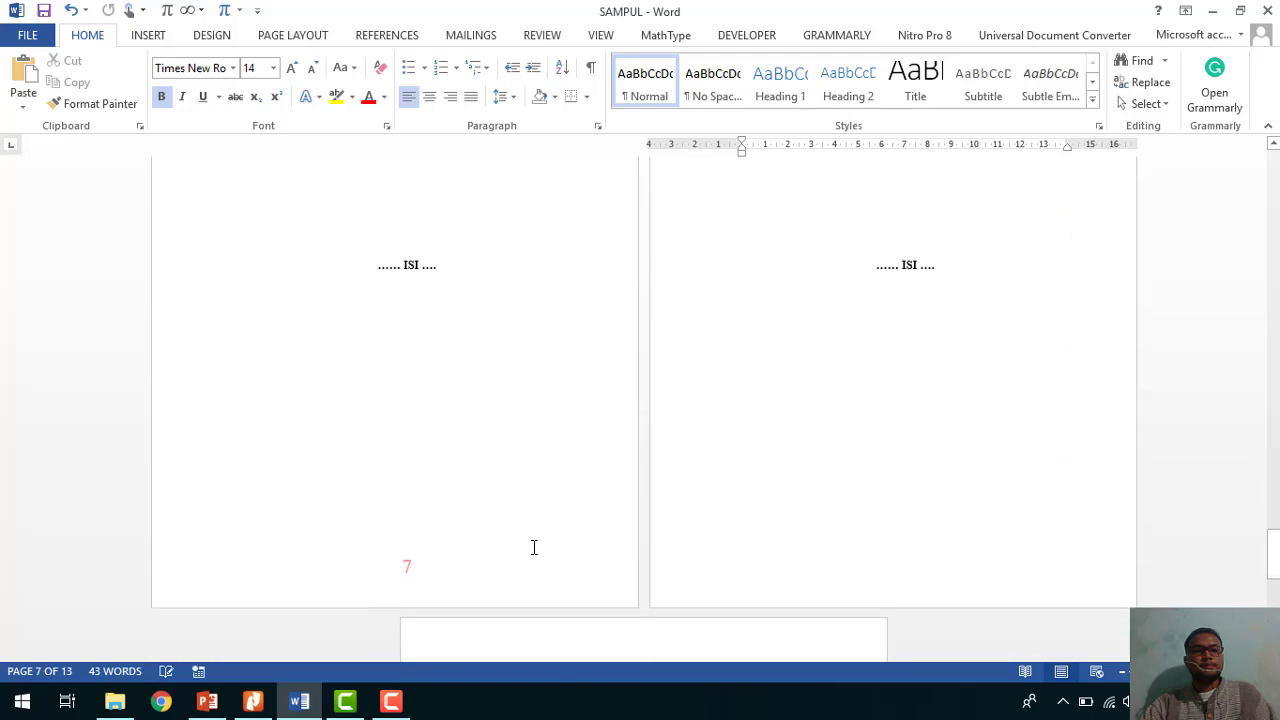
pyautogui.scroll(-10, 943, 474)
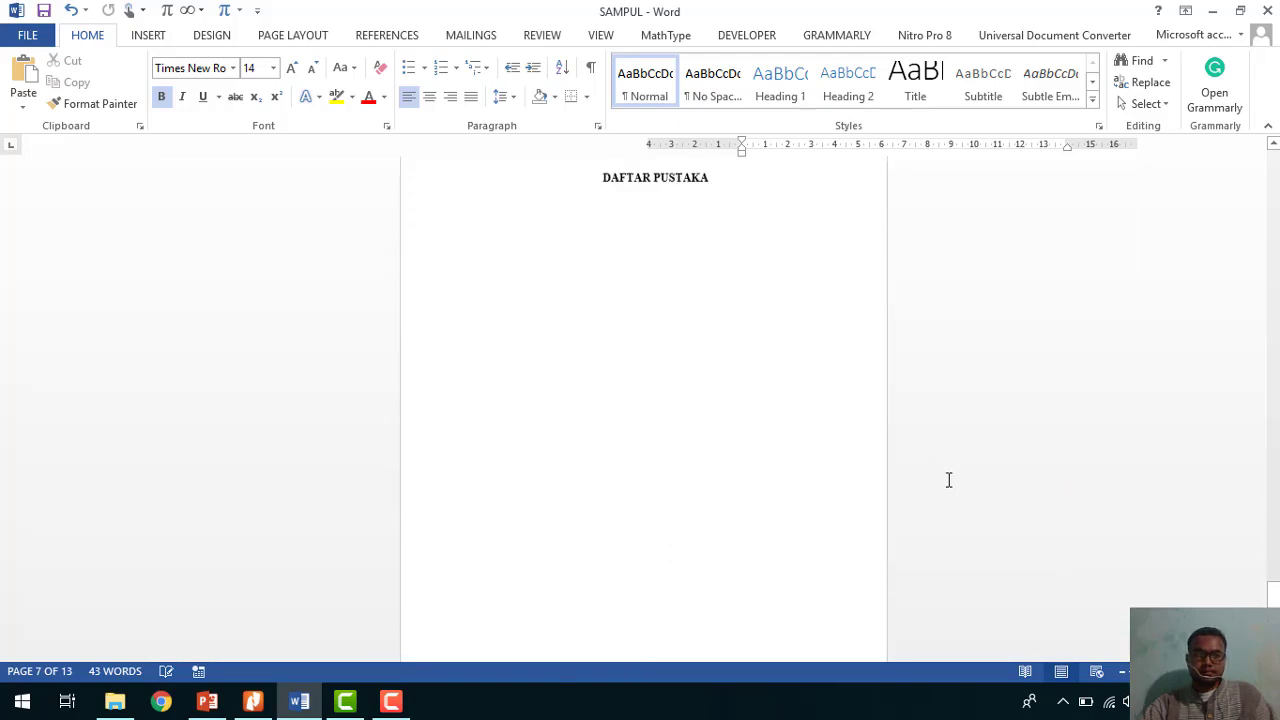
# Return to the SAMPUL page and compare the document with the section layout slide in PowerPoint, ending back in Word.
pyautogui.scroll(5, 923, 486)
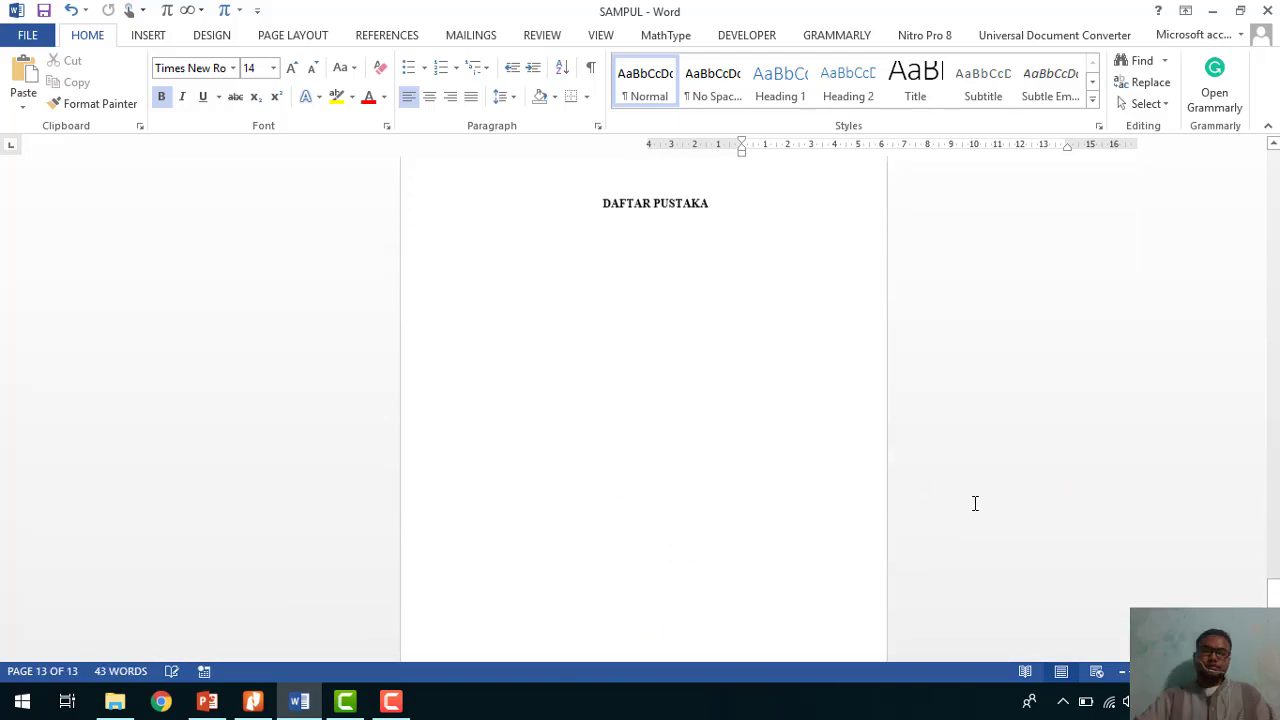
pyautogui.scroll(6, 911, 394)
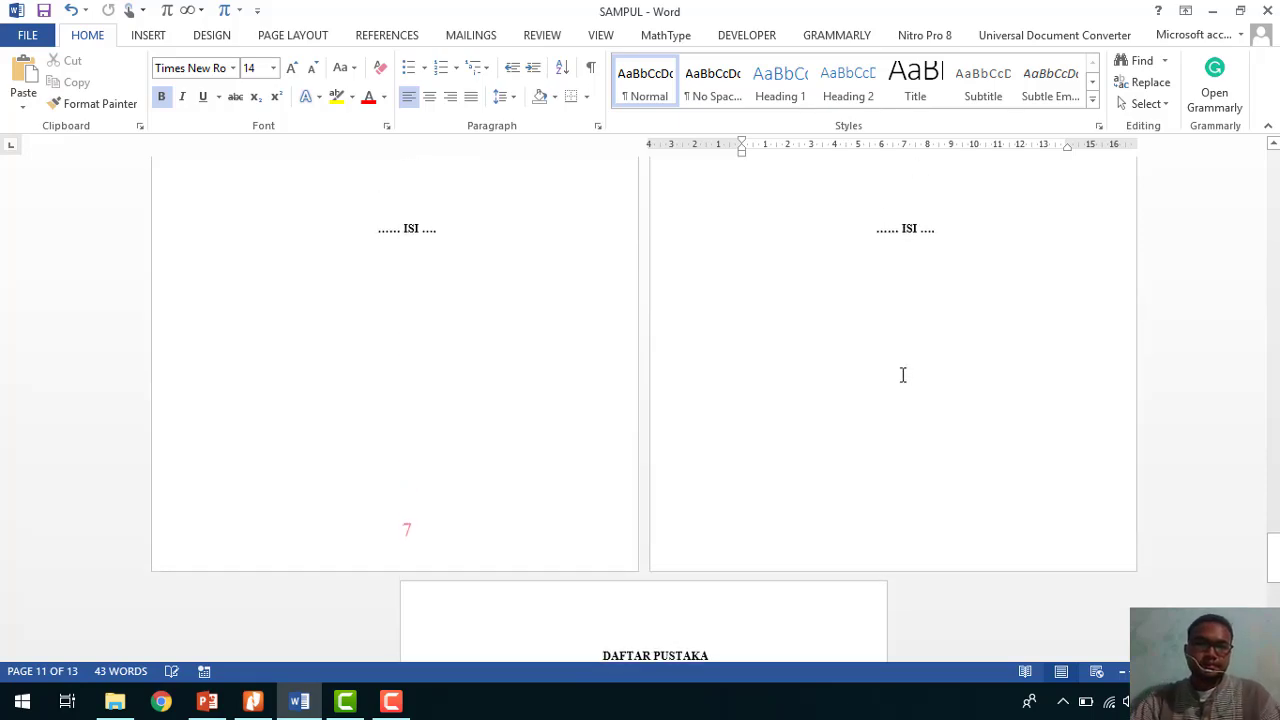
pyautogui.scroll(20, 957, 397)
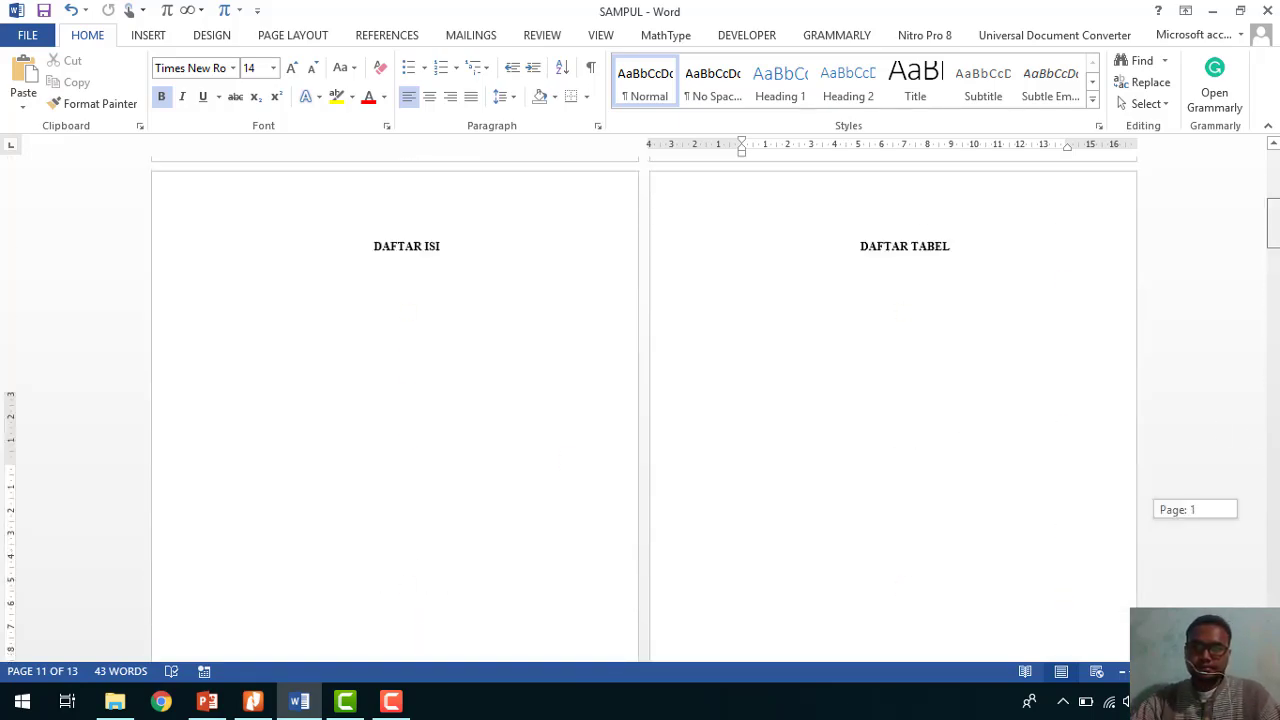
pyautogui.click(914, 274)
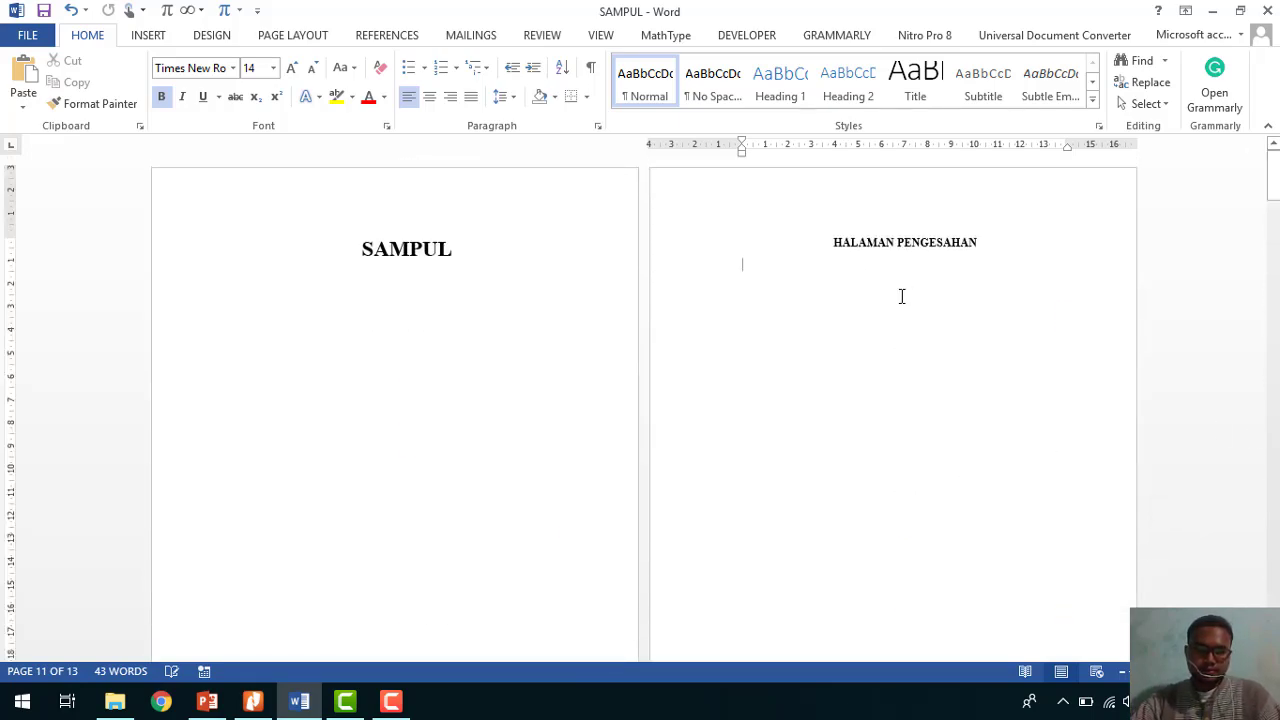
pyautogui.scroll(-1, 860, 453)
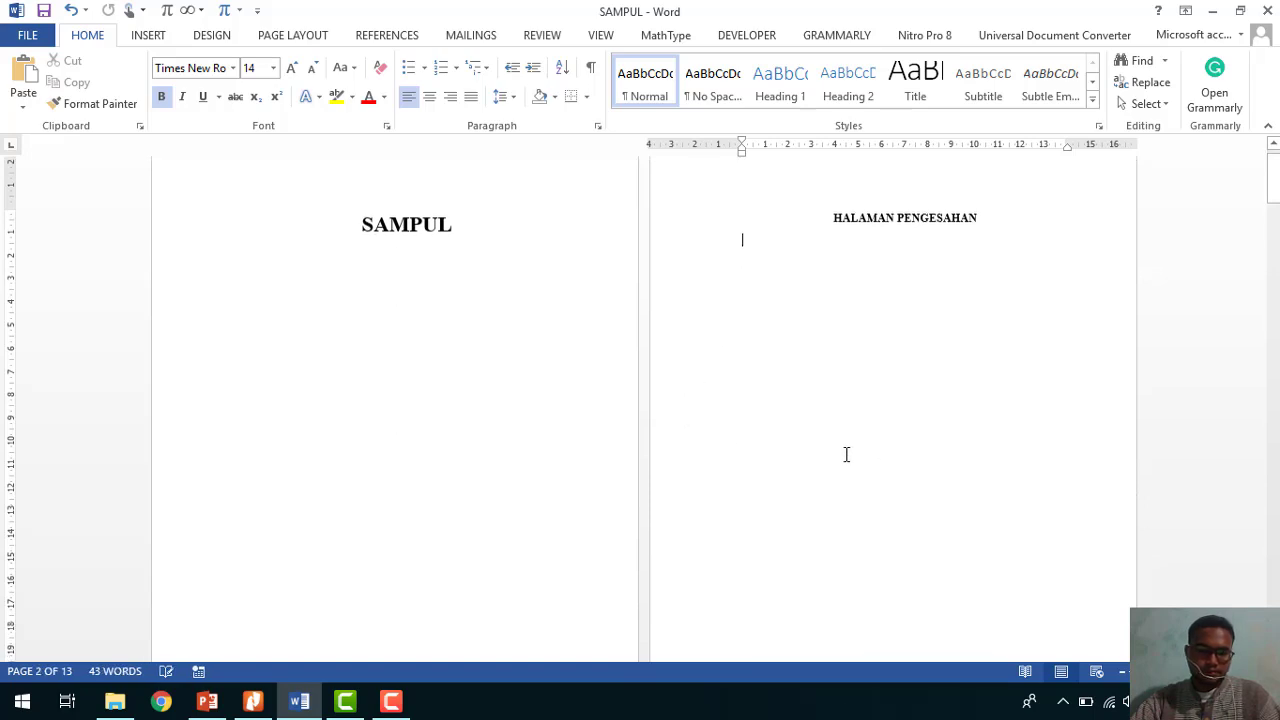
pyautogui.scroll(1, 323, 606)
pyautogui.click(207, 701)
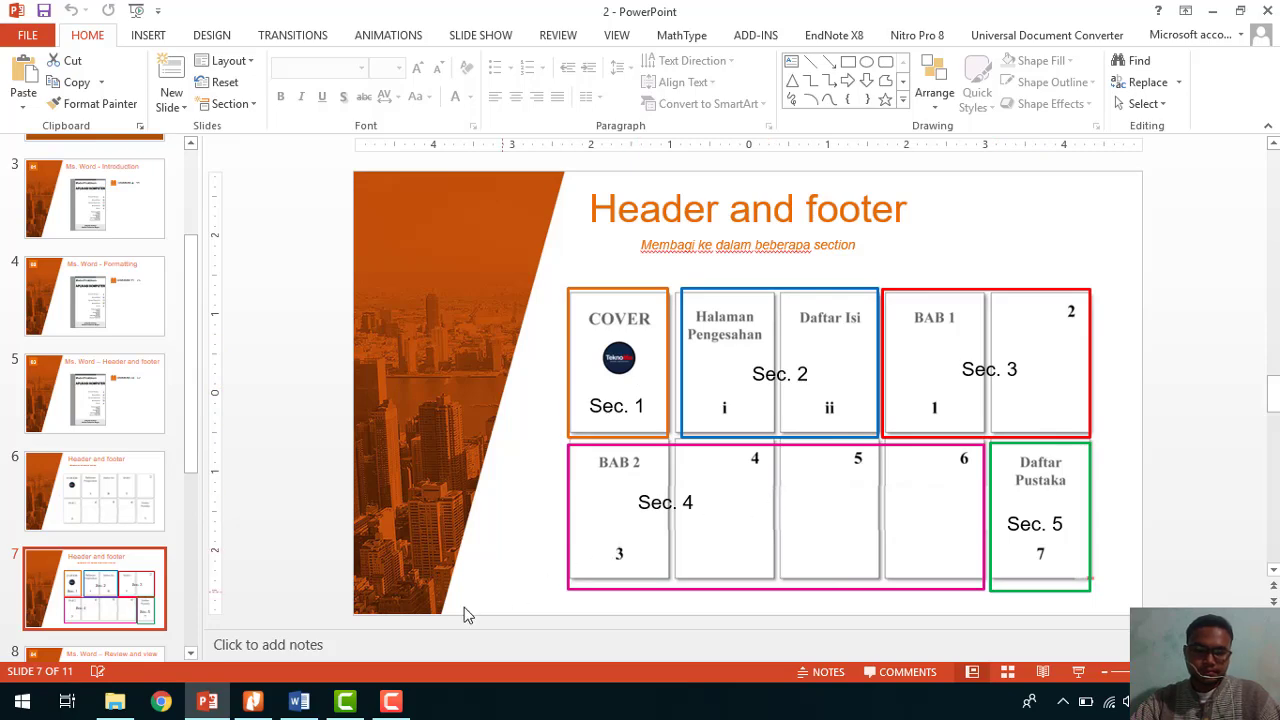
pyautogui.click(299, 703)
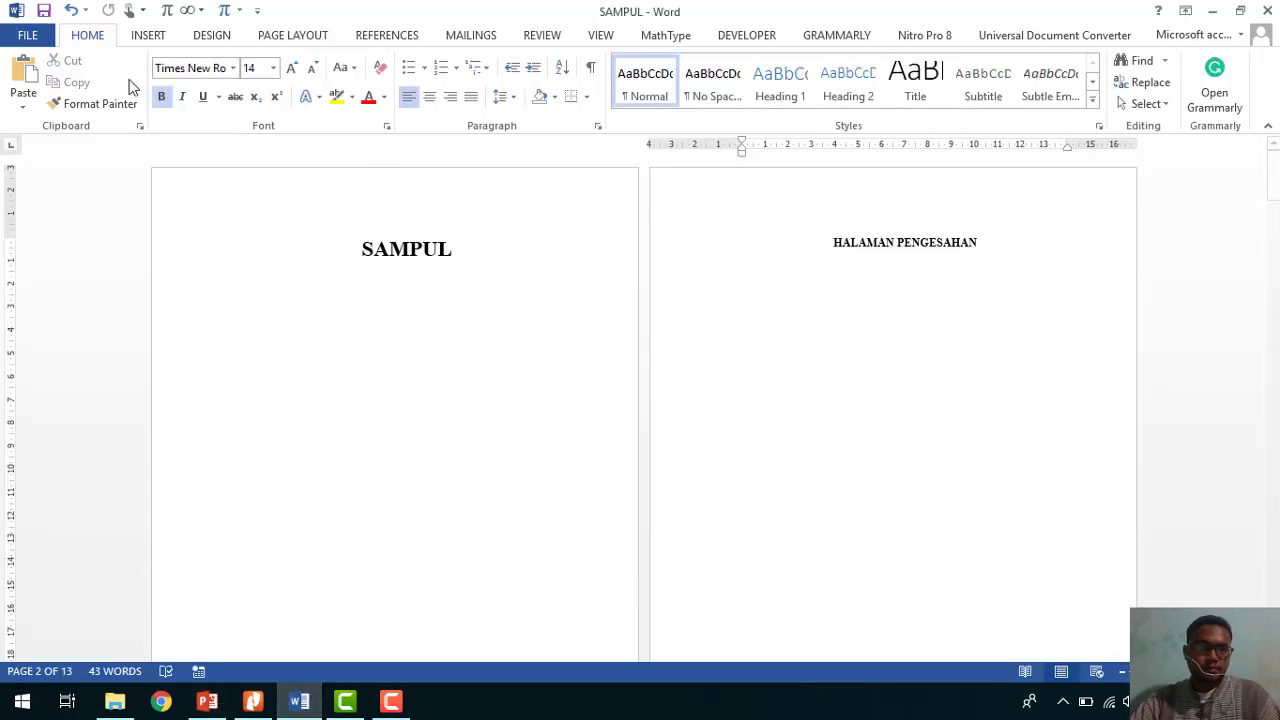
# Examine the page numbers in the print preview from the cover through DAFTAR PUSTAKA and close the preview.
pyautogui.click(27, 35)
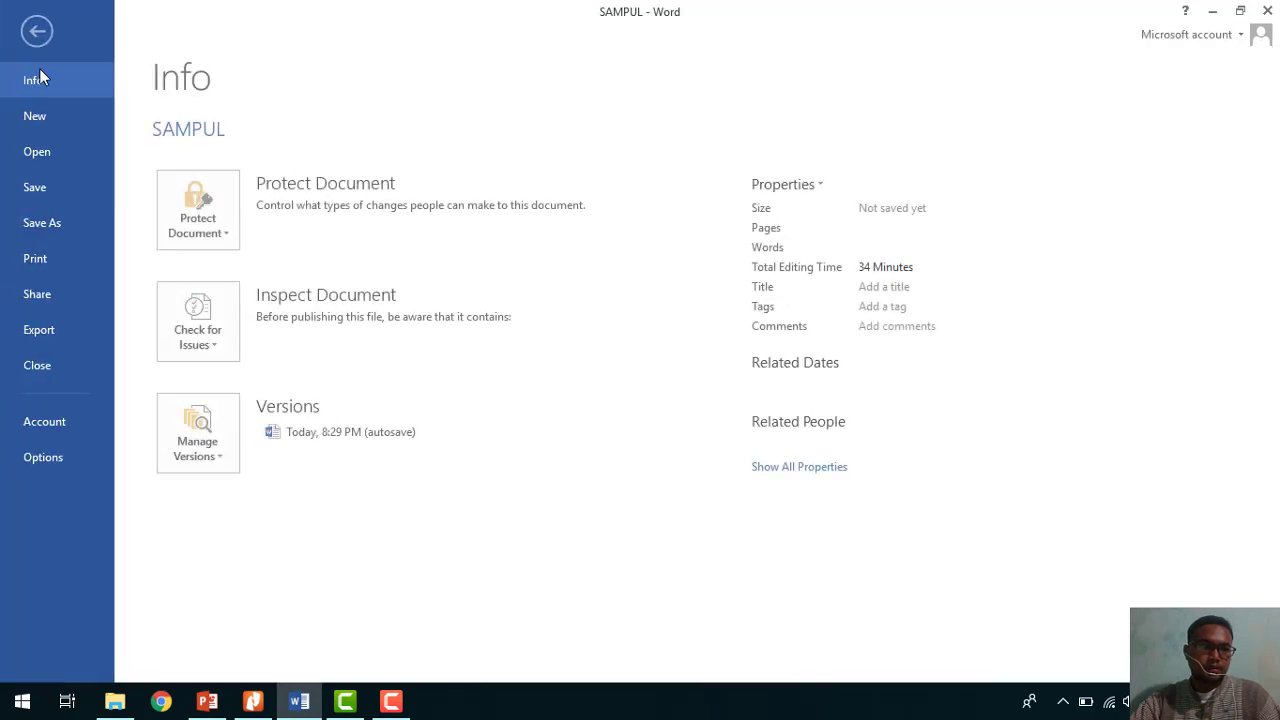
pyautogui.click(54, 269)
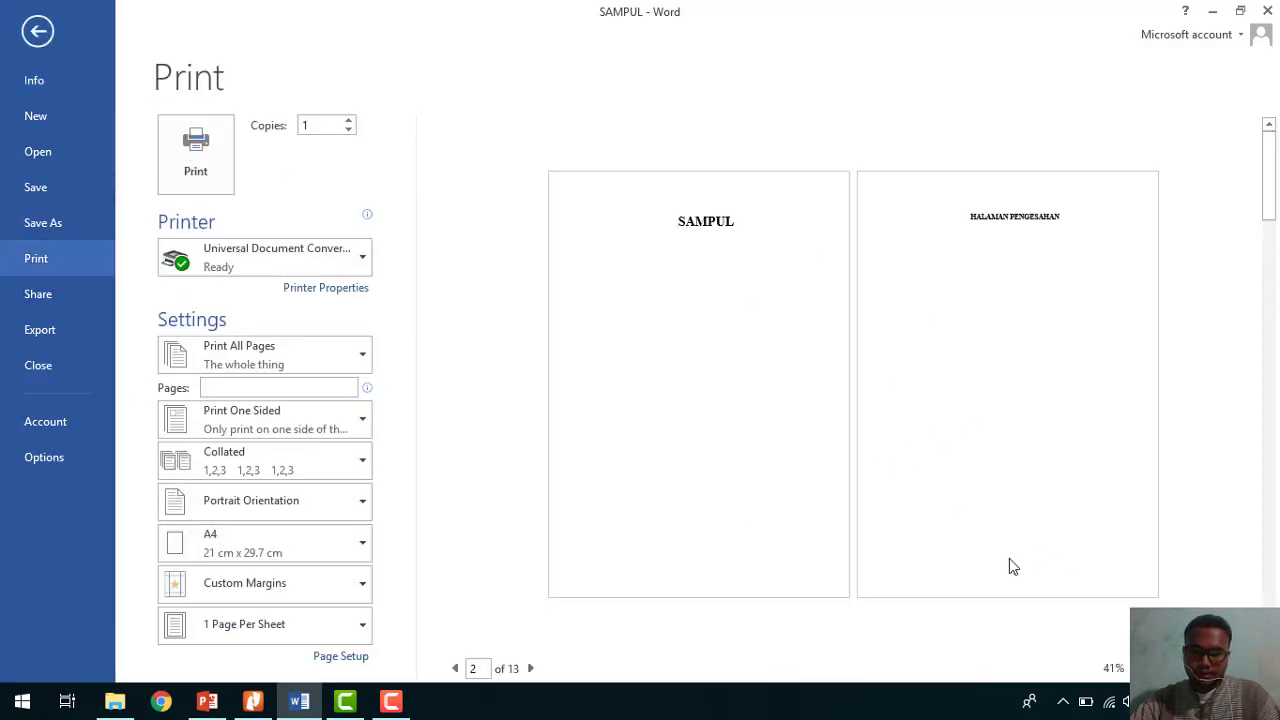
pyautogui.click(530, 669)
pyautogui.click(530, 670)
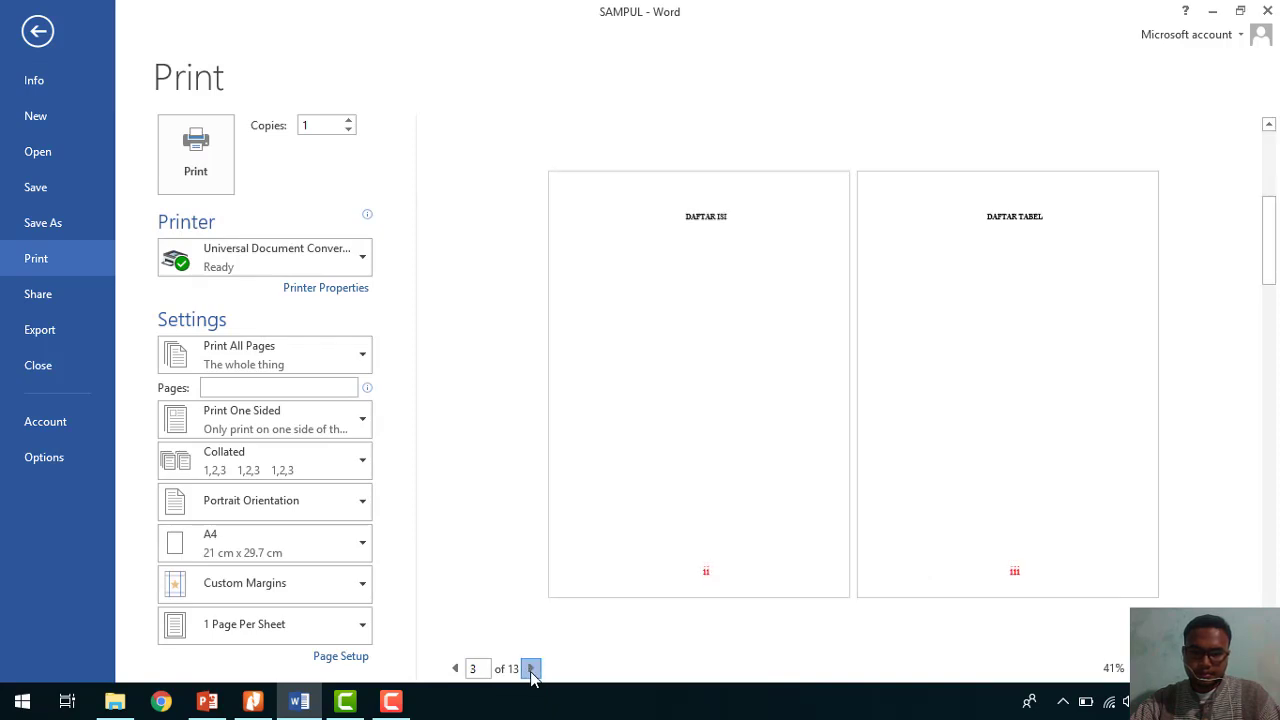
pyautogui.click(531, 669)
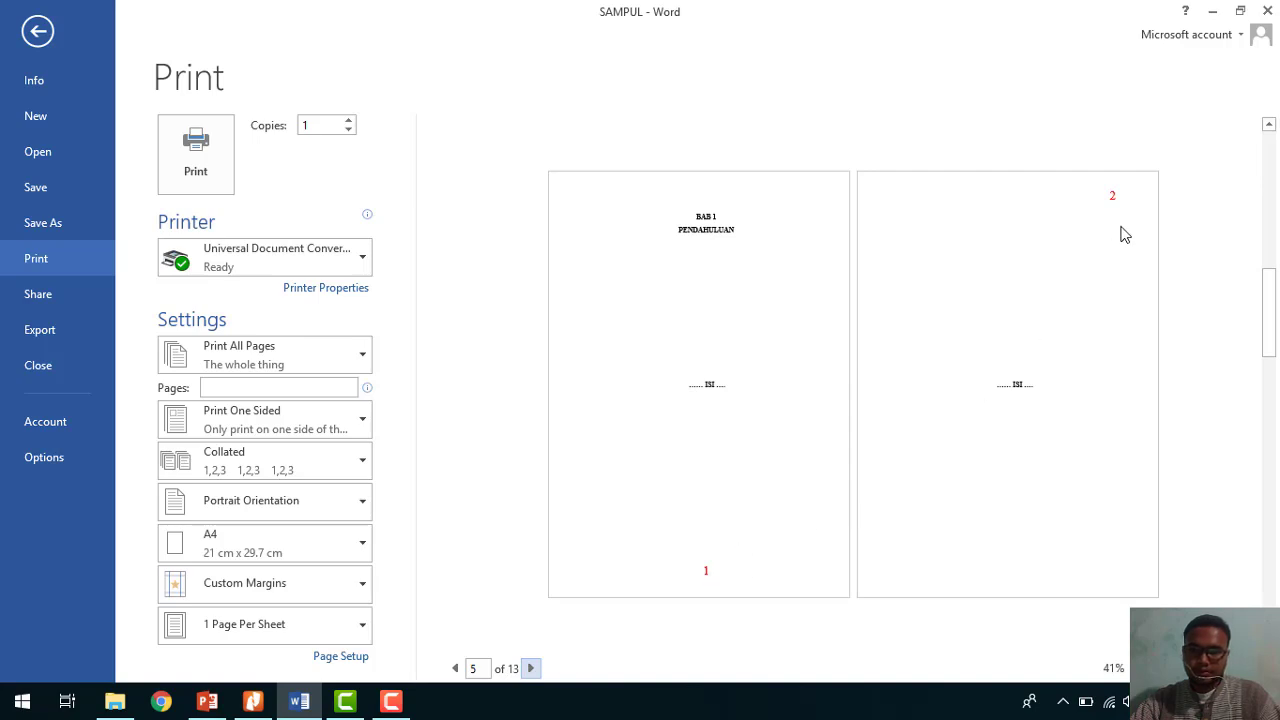
pyautogui.click(531, 669)
pyautogui.click(531, 669)
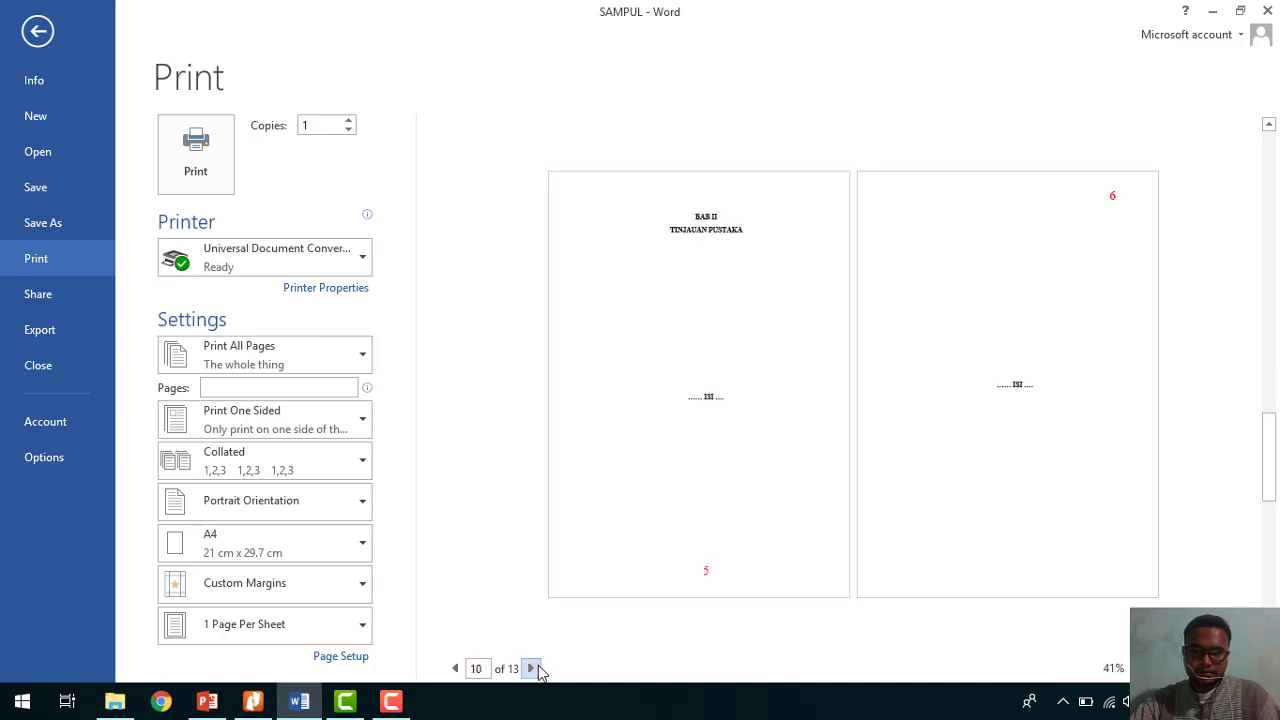
pyautogui.click(531, 669)
pyautogui.click(531, 669)
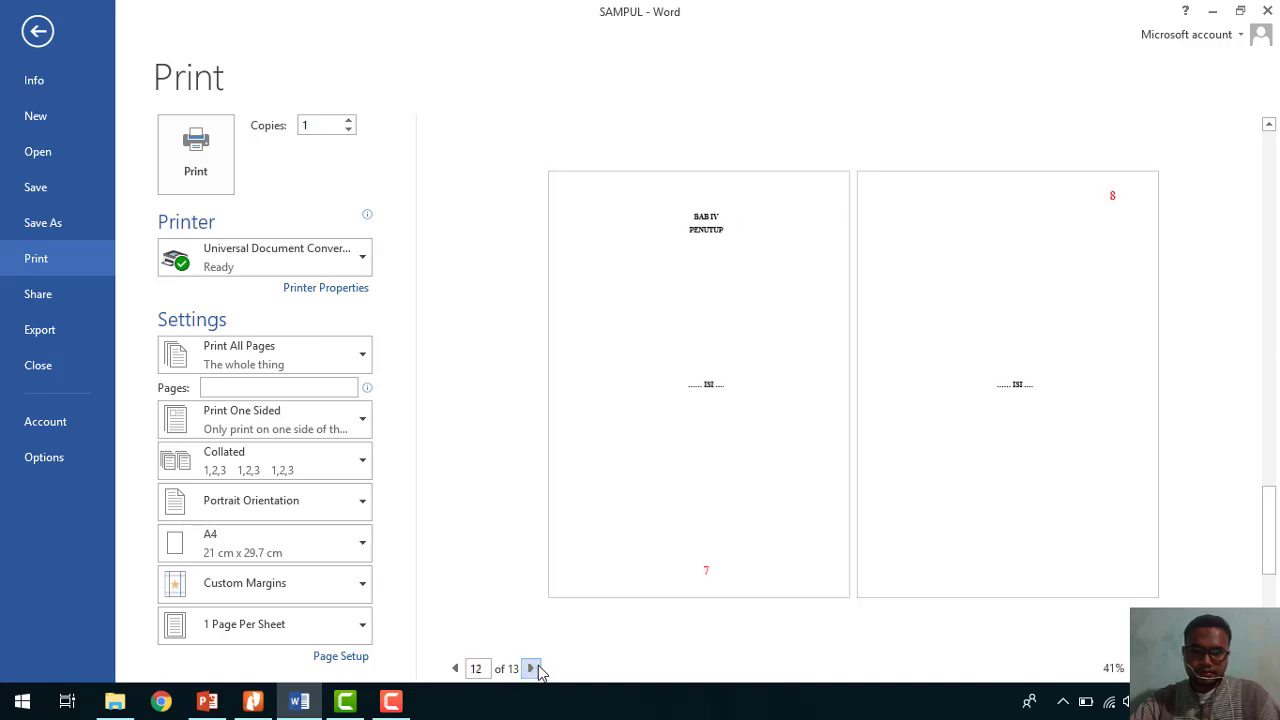
pyautogui.click(536, 669)
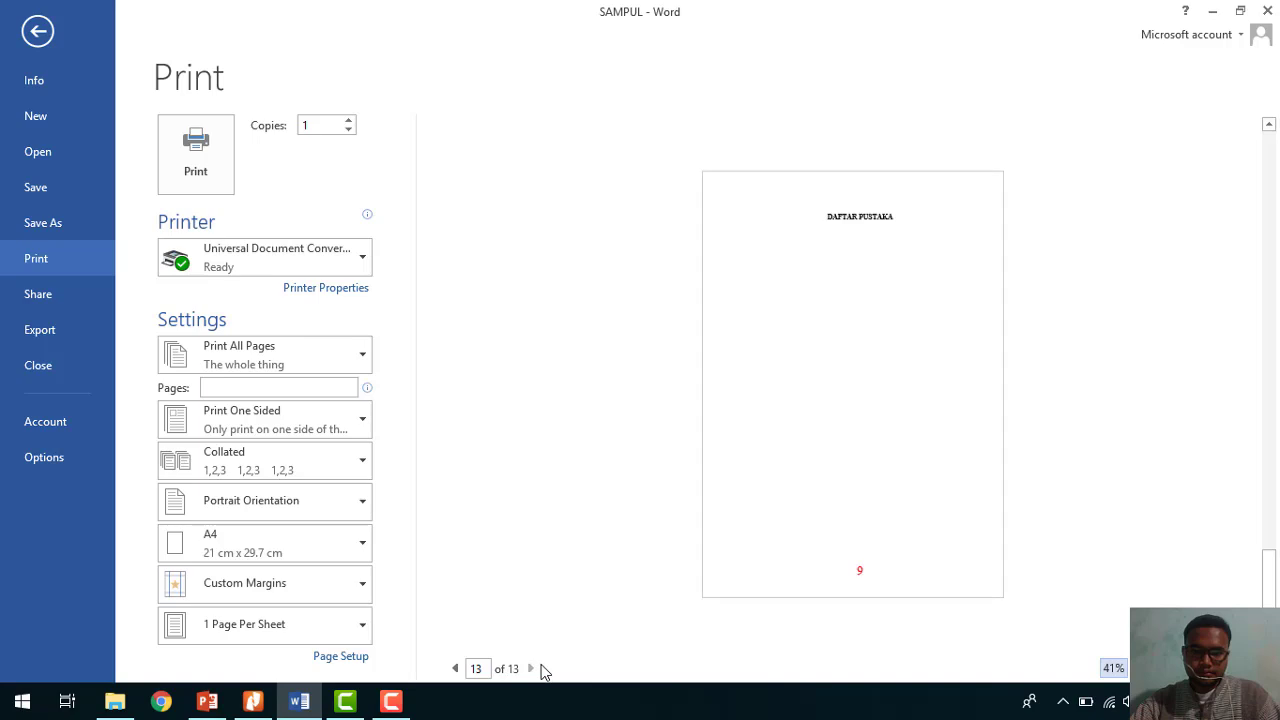
pyautogui.press('Escape')
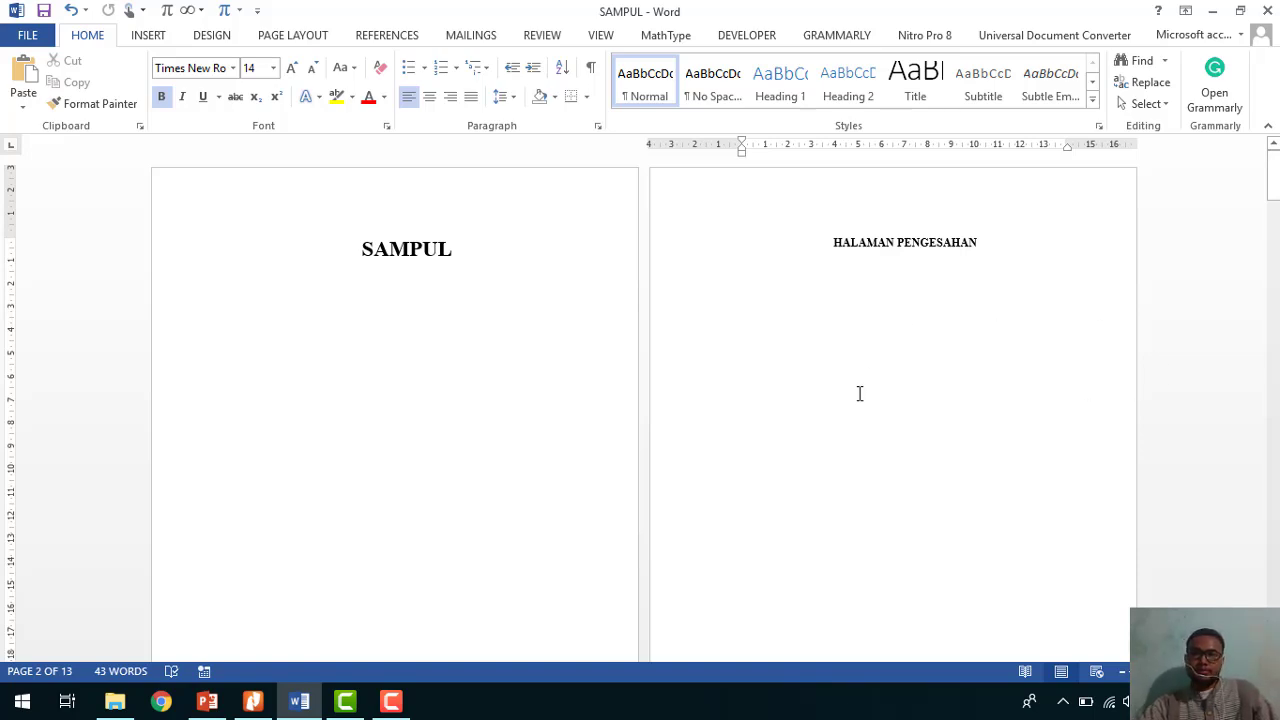
pyautogui.moveTo(1273, 185); pyautogui.dragTo(1273, 402)
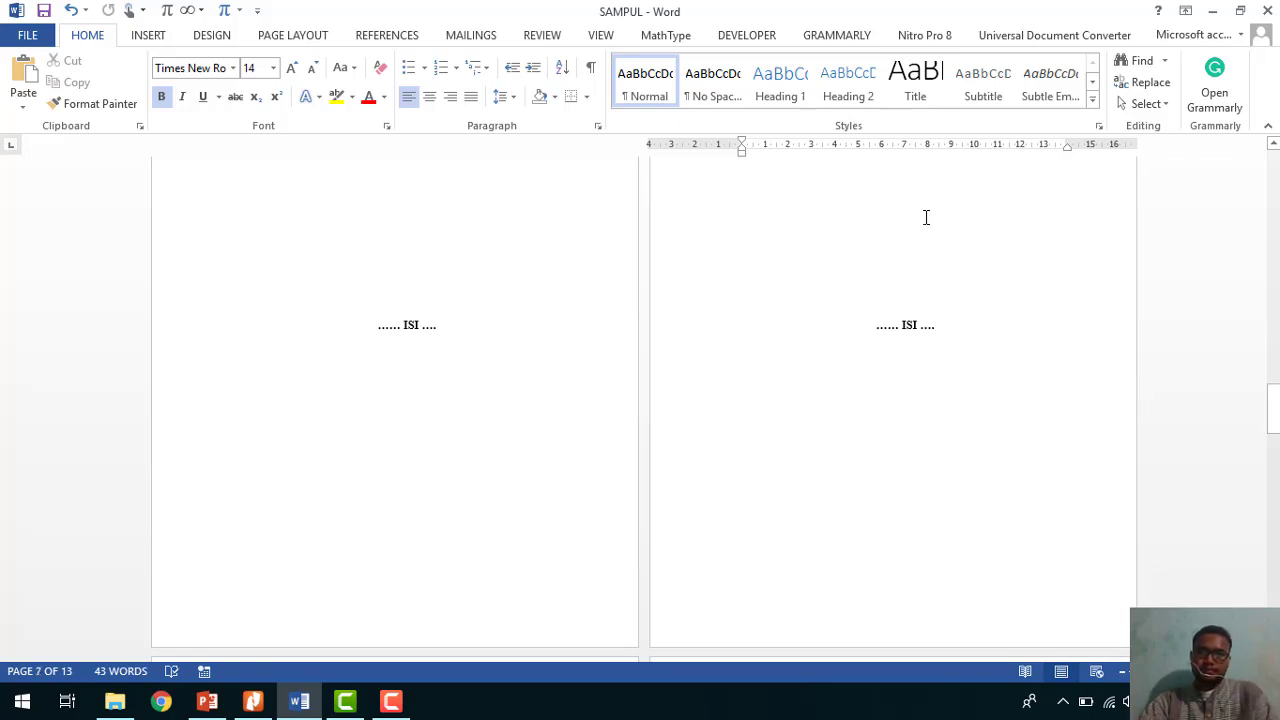
pyautogui.scroll(1, 944, 221)
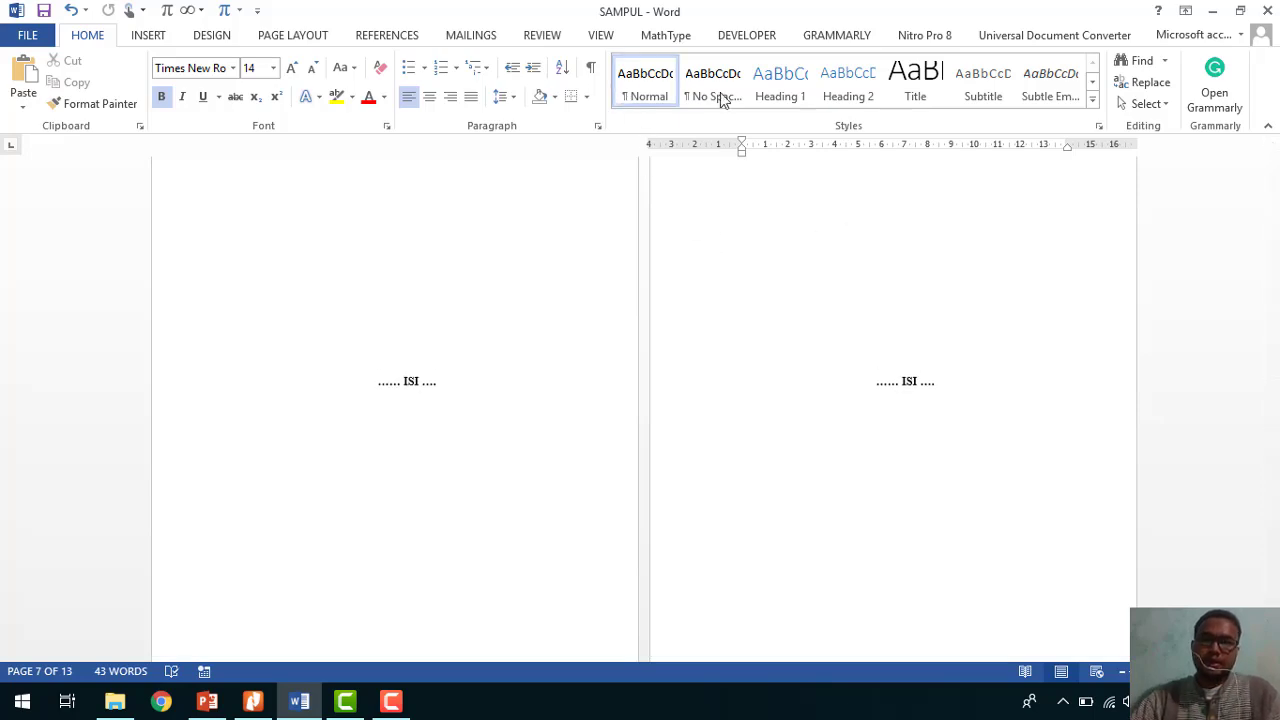
pyautogui.scroll(2, 1207, 252)
# Create a new blank document and open its page header for editing.
pyautogui.hotkey('ctrl', 'n')
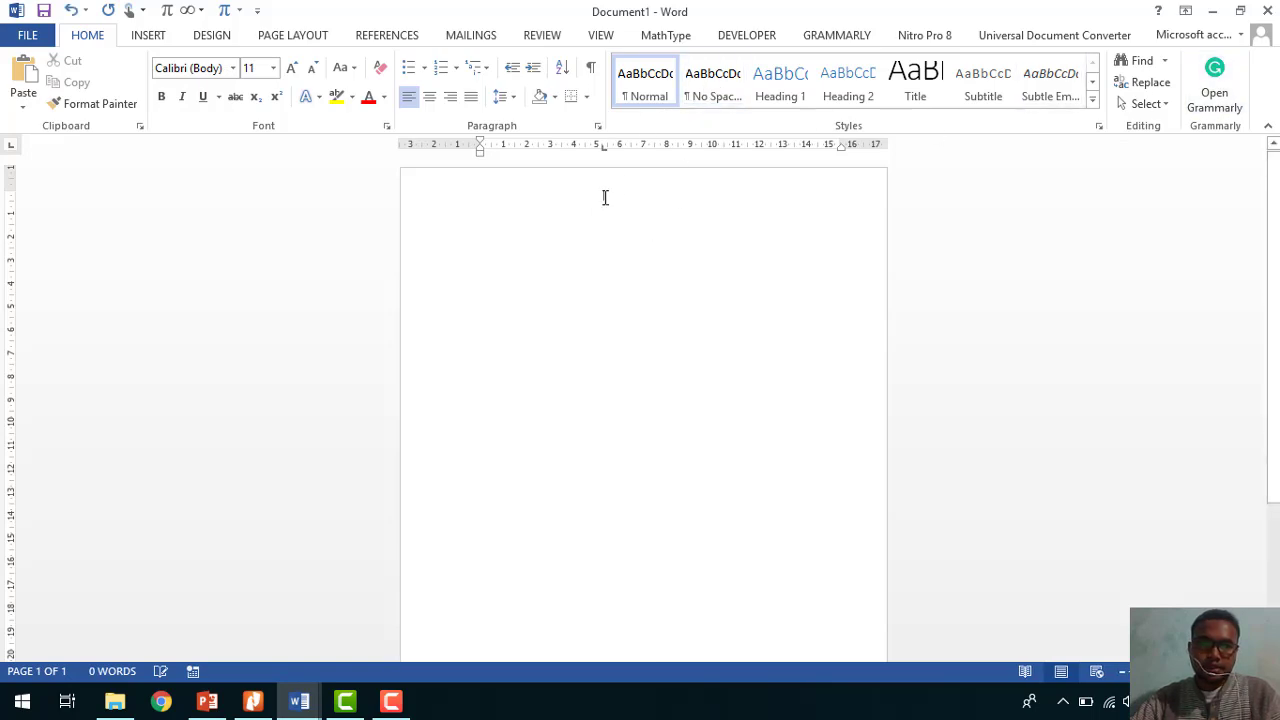
pyautogui.doubleClick(654, 186)
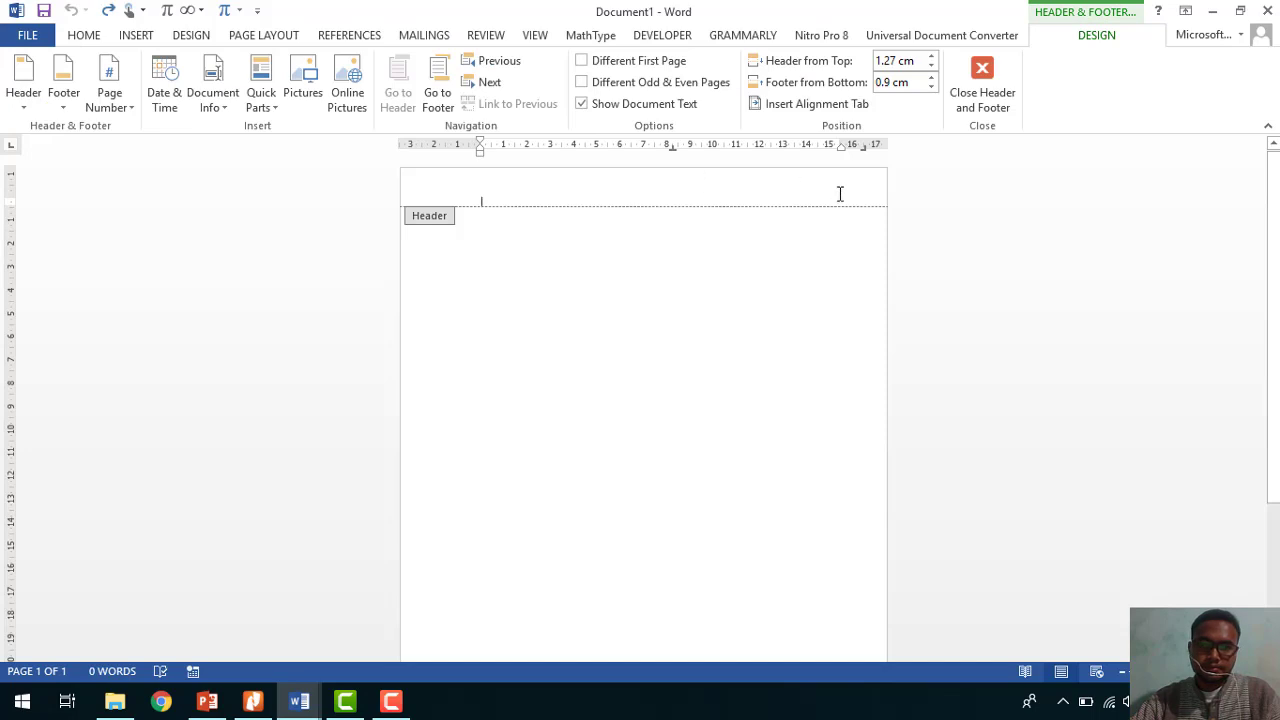
pyautogui.doubleClick(788, 282)
pyautogui.doubleClick(726, 189)
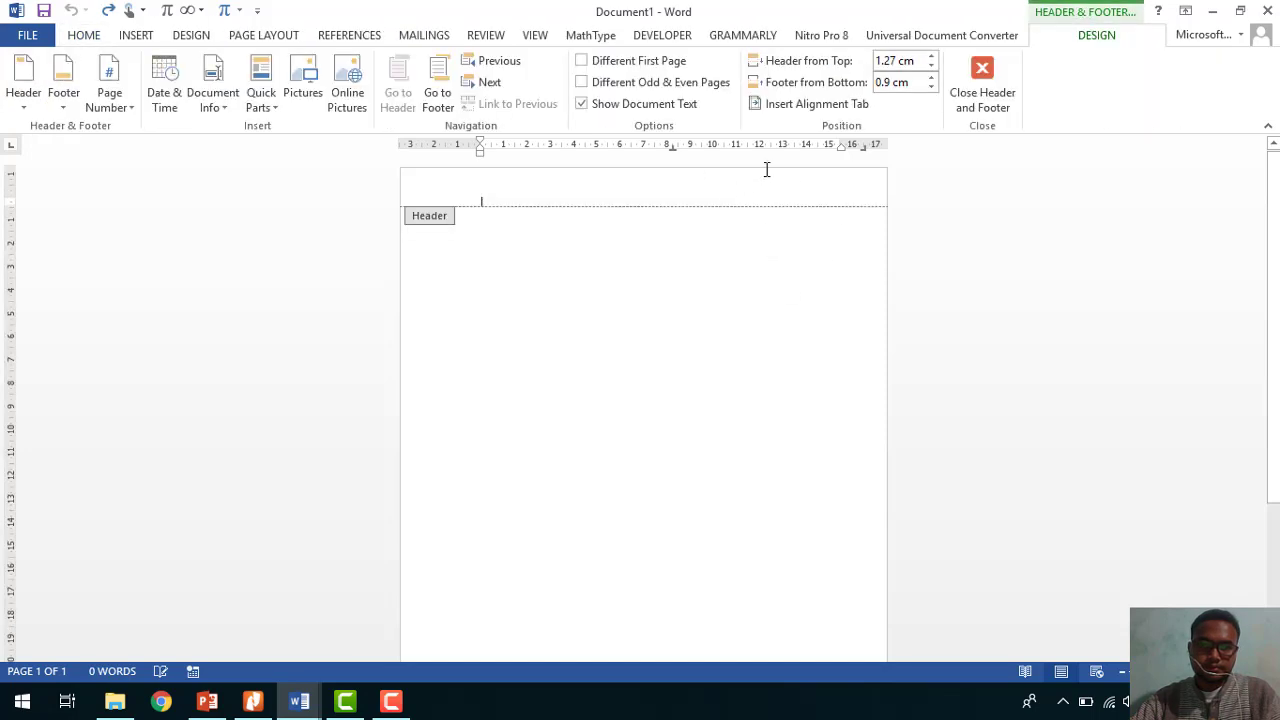
# Enable different odd and even pages, and enter MY ODD PAGE as the odd page header, closing header editing.
pyautogui.click(583, 83)
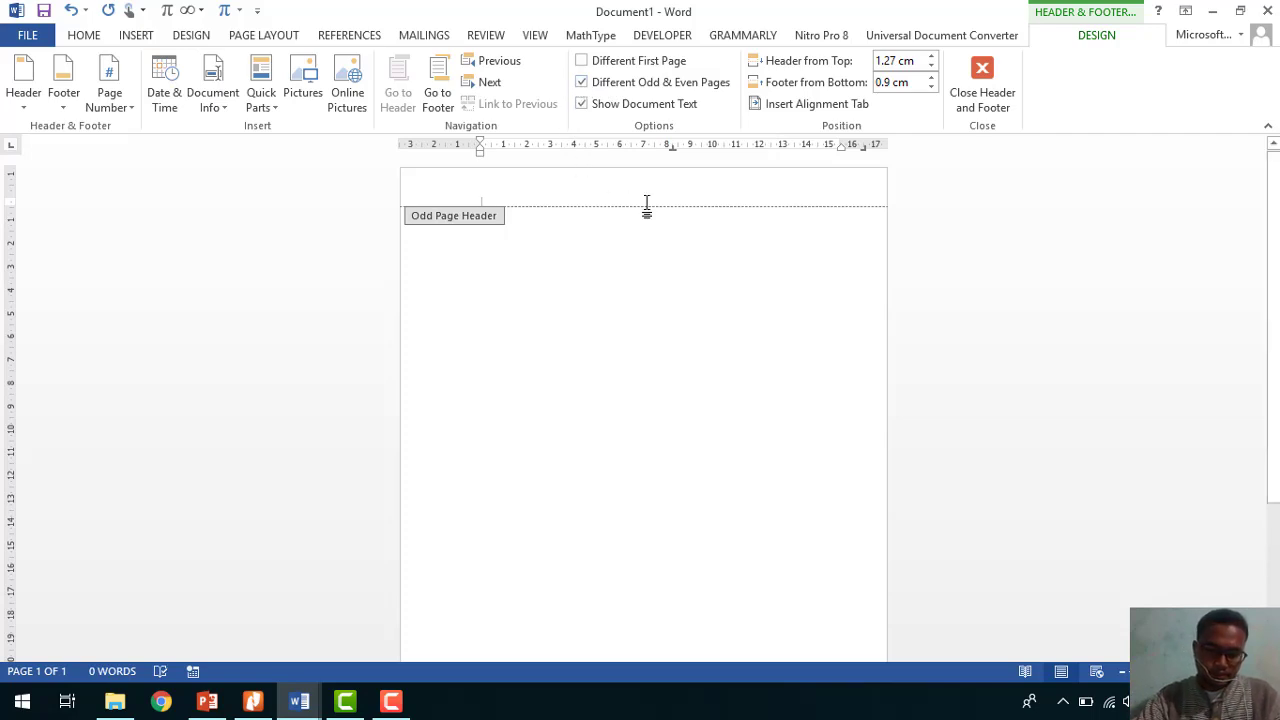
pyautogui.write('MY ODD PAGE')
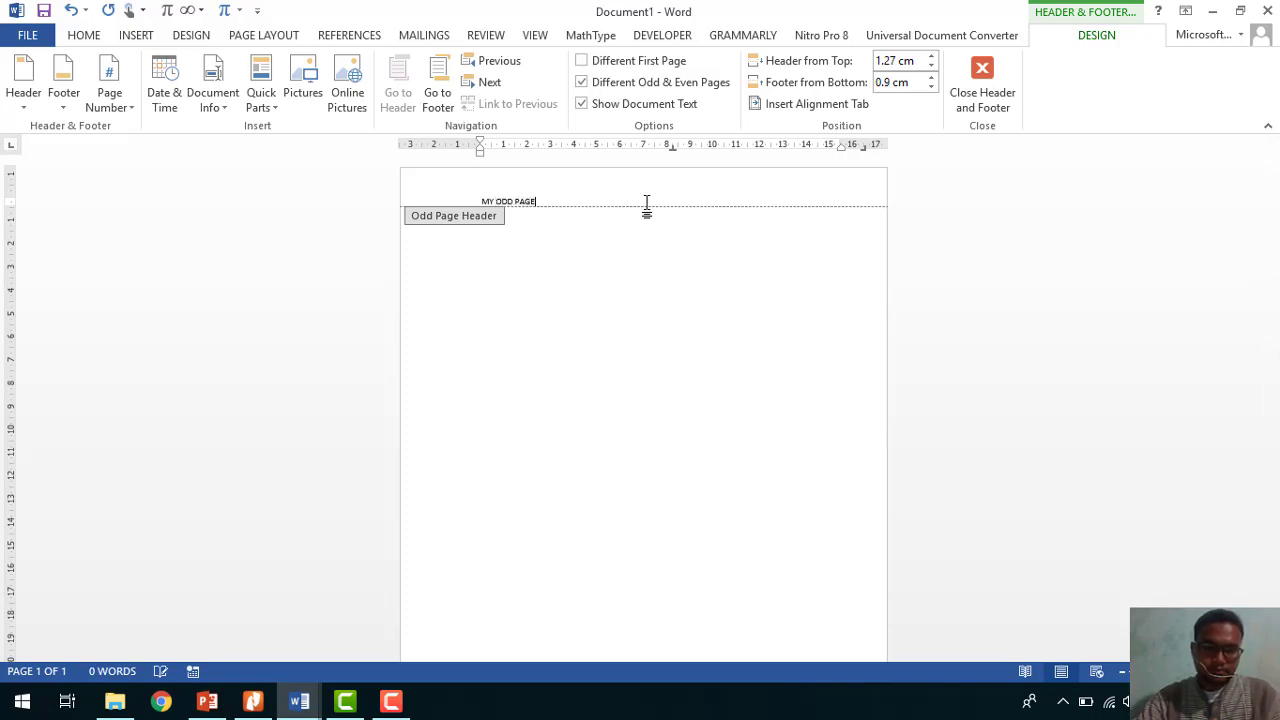
pyautogui.doubleClick(616, 246)
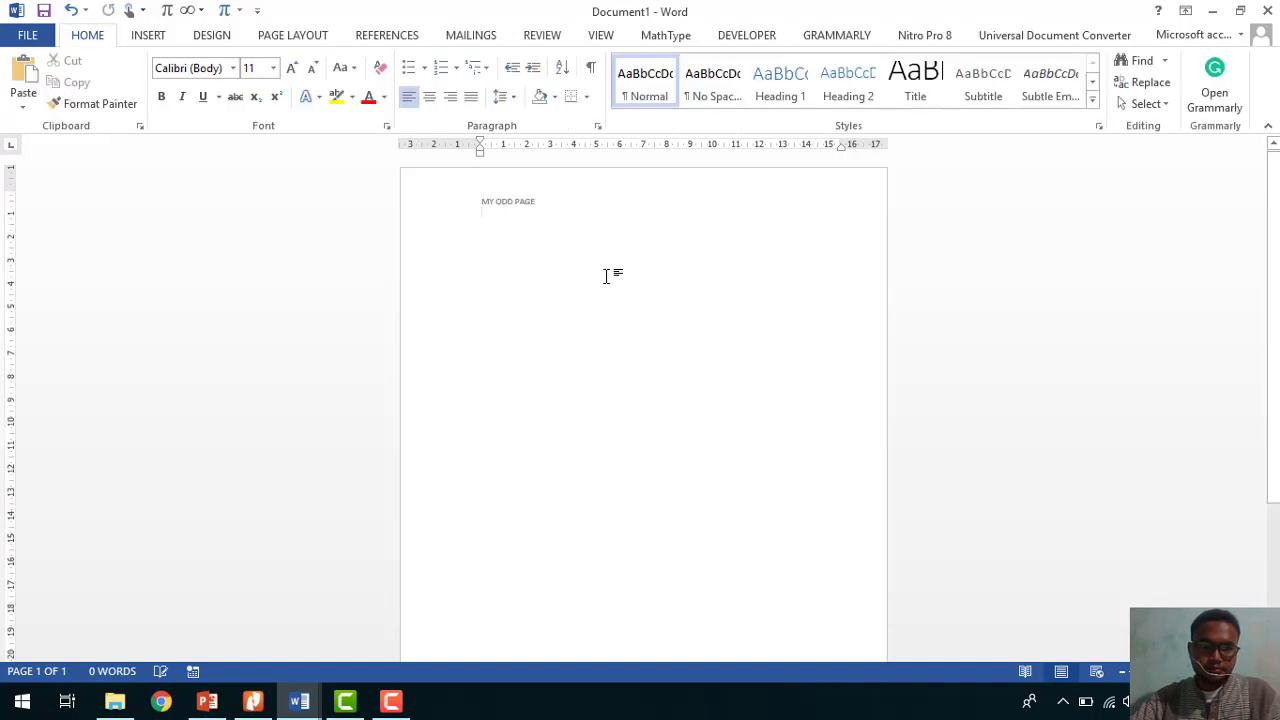
# Add blank lines and a page break in the body to create a second page.
pyautogui.press('Return')
pyautogui.press('Return')
pyautogui.press('Return')
pyautogui.press('Return')
pyautogui.press('Return')
pyautogui.press('Return')
pyautogui.press('Return')
pyautogui.press('Return')
pyautogui.press('Return')
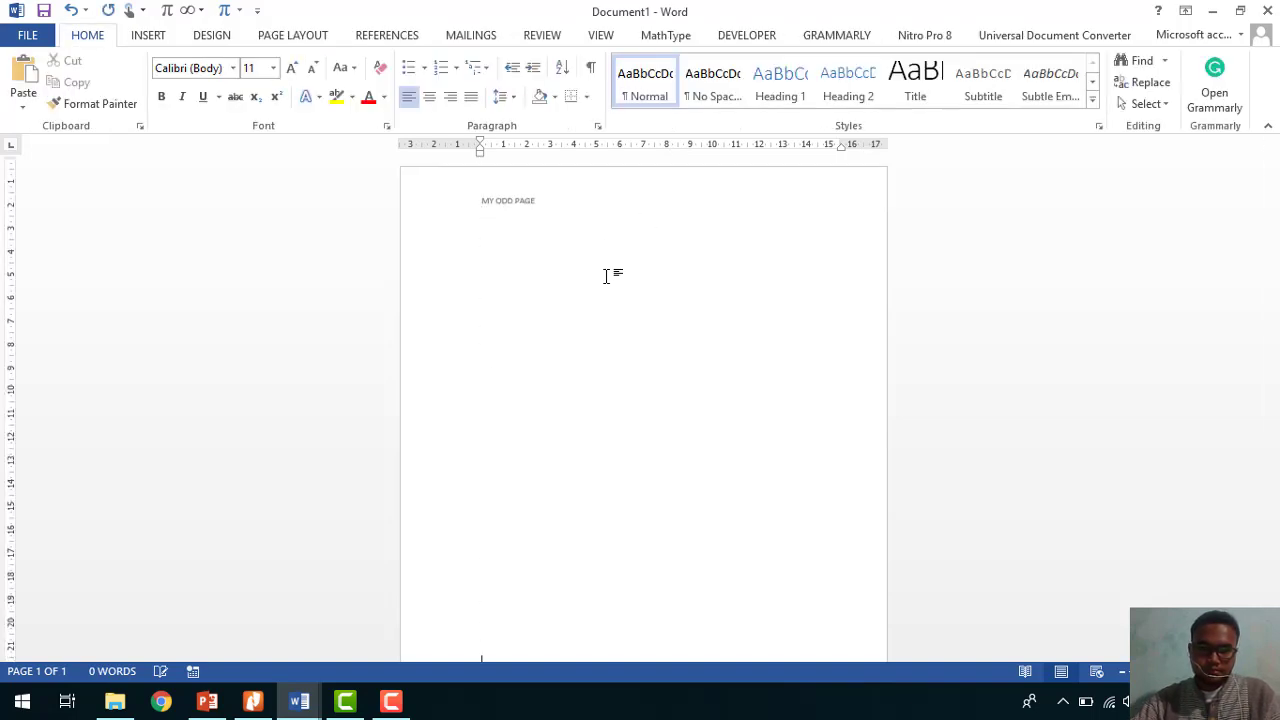
pyautogui.hotkey('ctrl', 'Return')
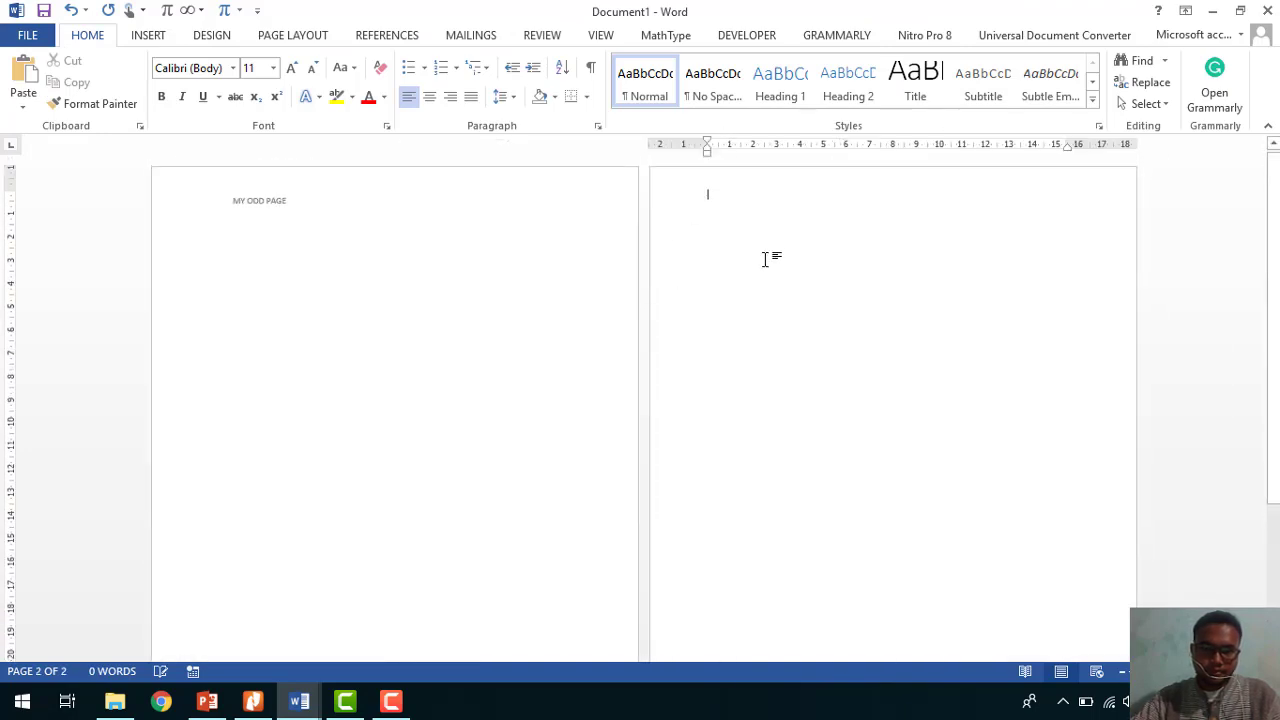
# Enter MY EVEN PAGE as the even page header on page 2, keeping different odd and even pages enabled.
pyautogui.doubleClick(729, 187)
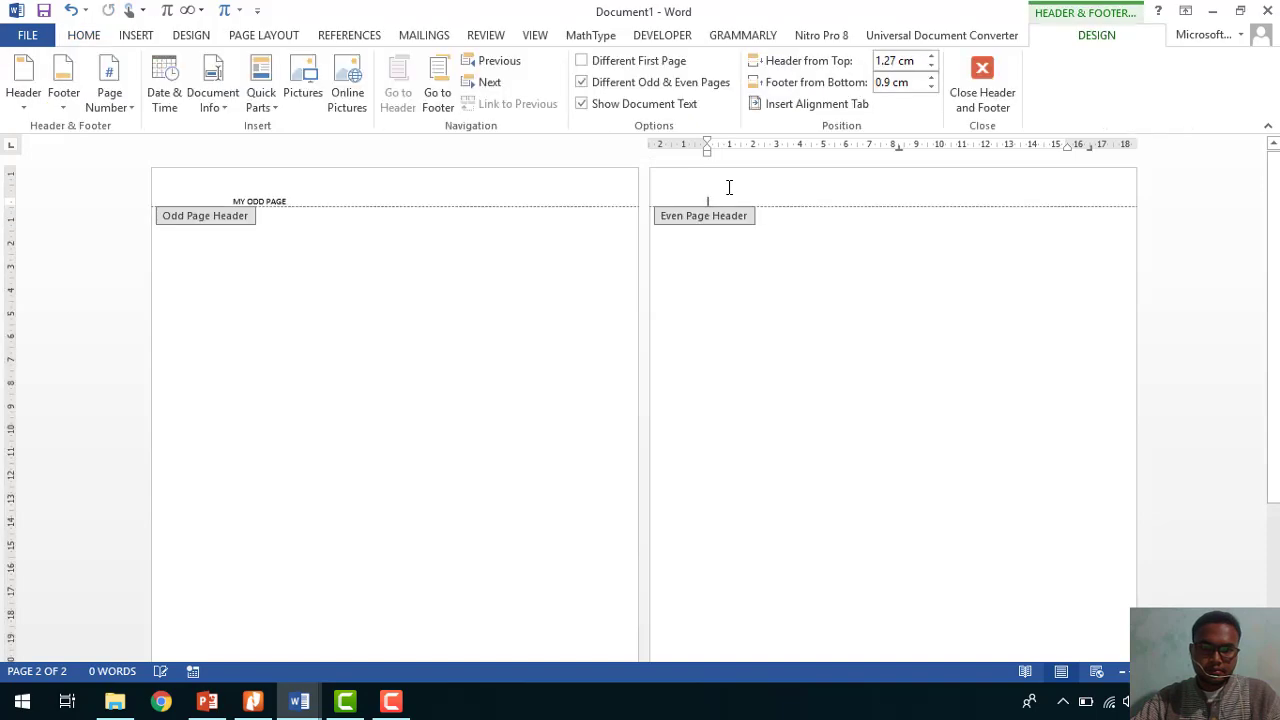
pyautogui.write('M')
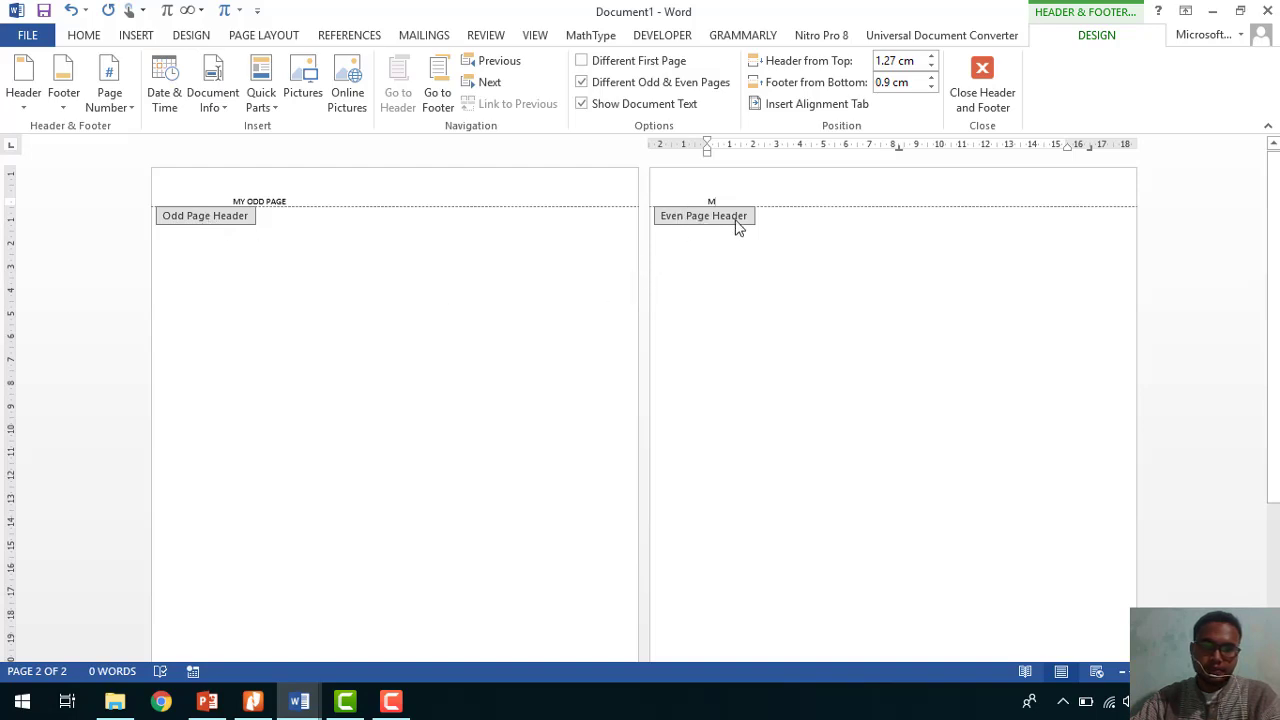
pyautogui.click(583, 83)
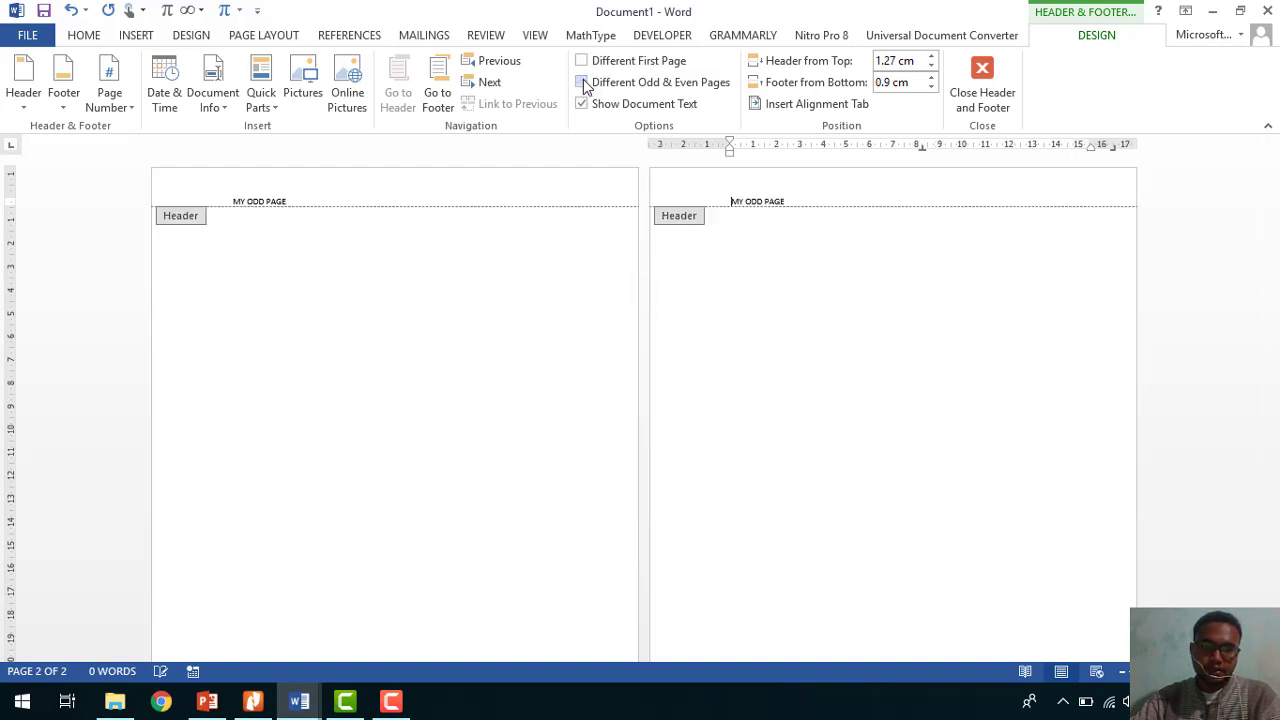
pyautogui.click(583, 83)
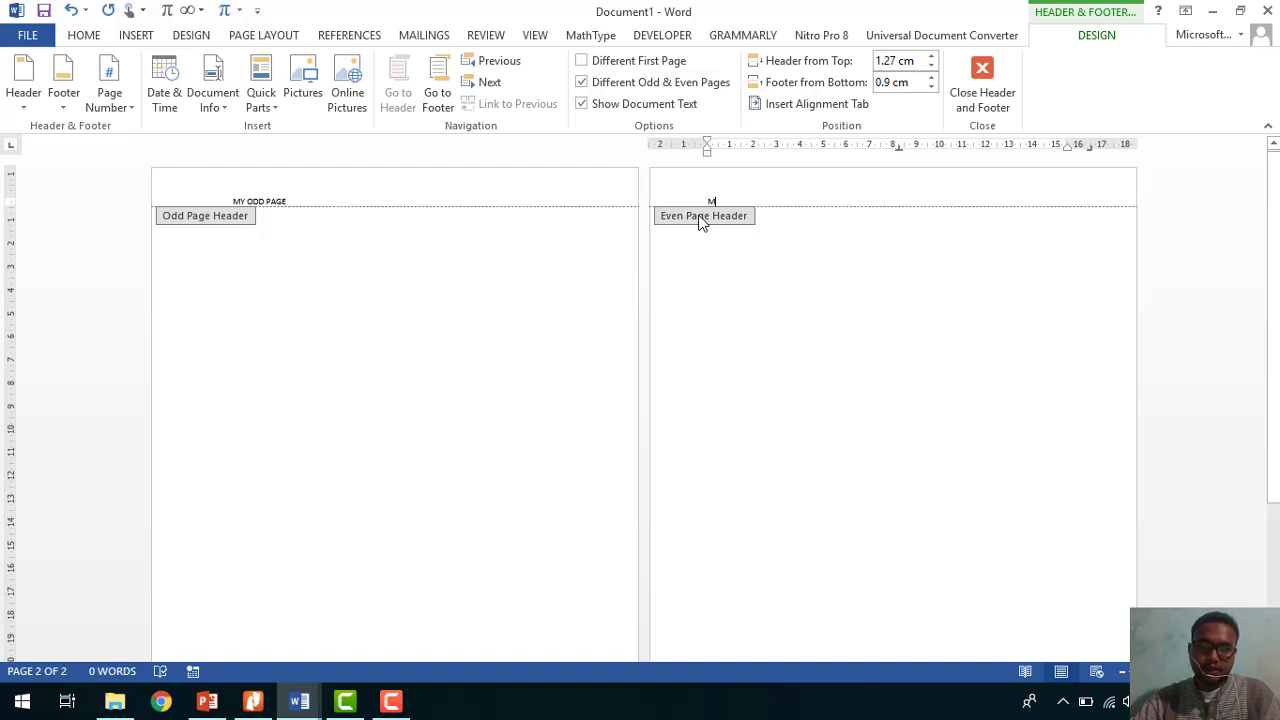
pyautogui.write('Y')
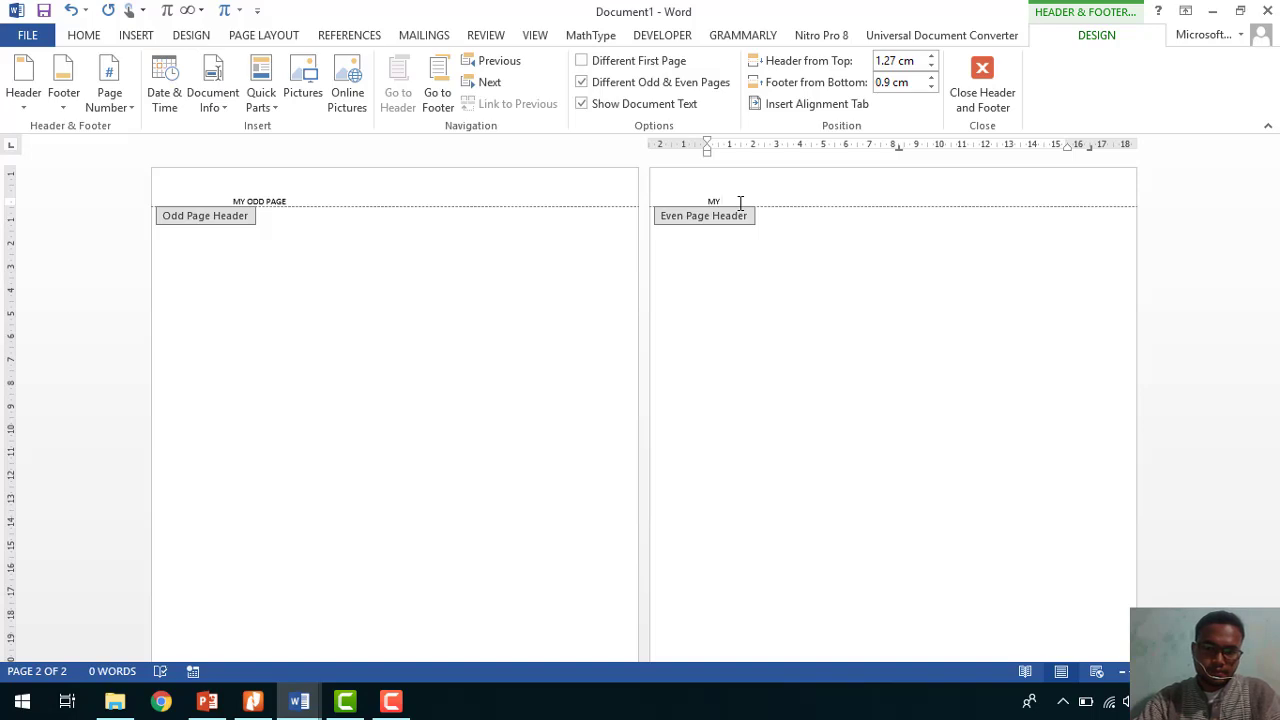
pyautogui.write('EVEN PAGE')
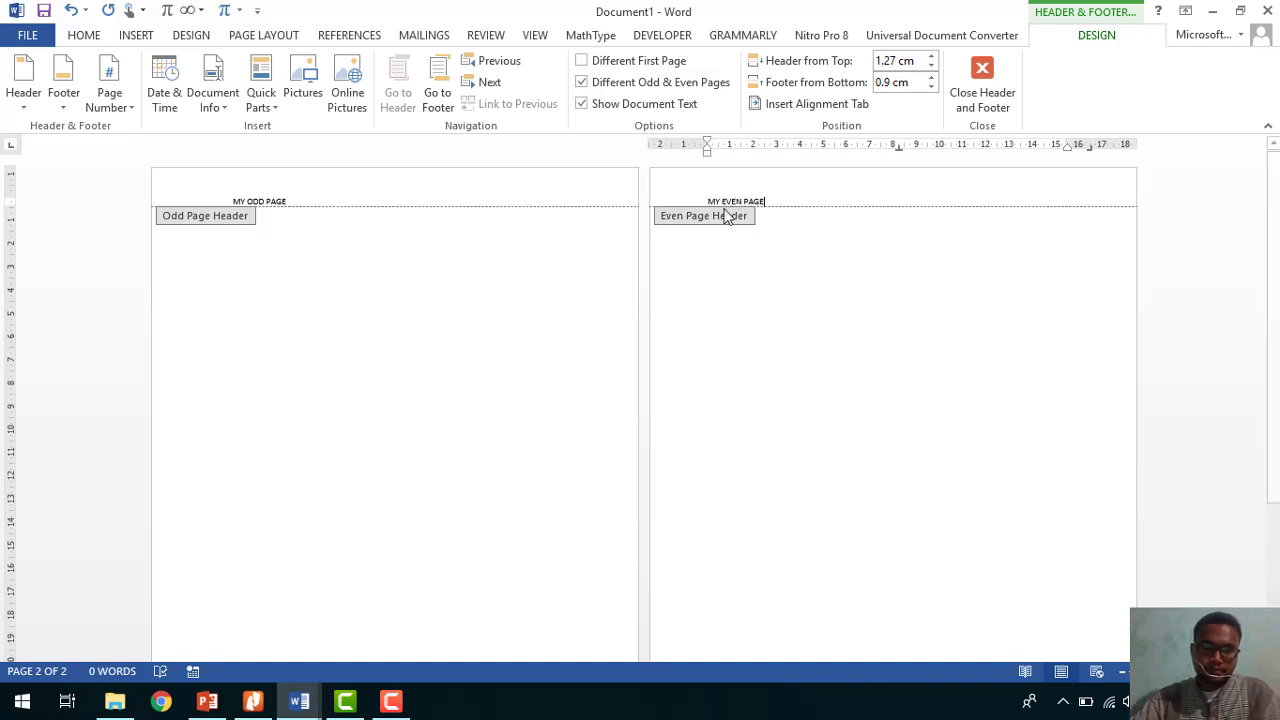
# Right-align the MY ODD PAGE header on page 1 and leave header editing.
pyautogui.click(100, 35)
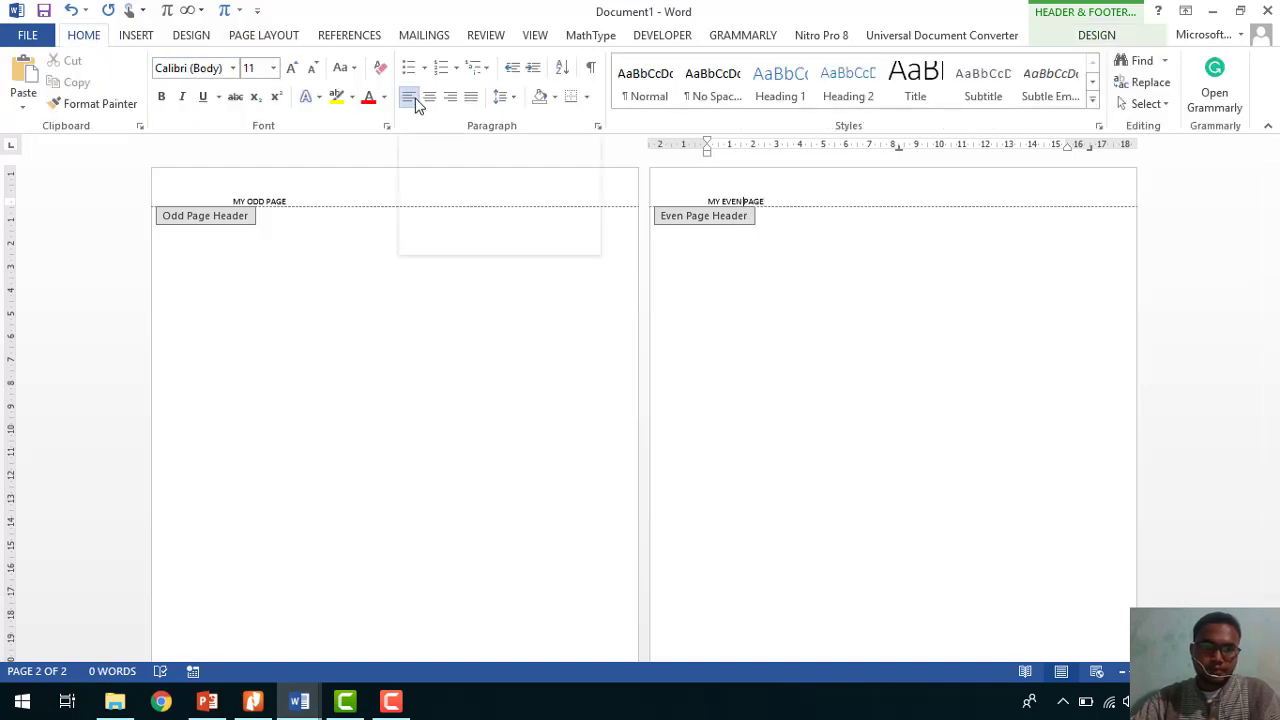
pyautogui.click(312, 201)
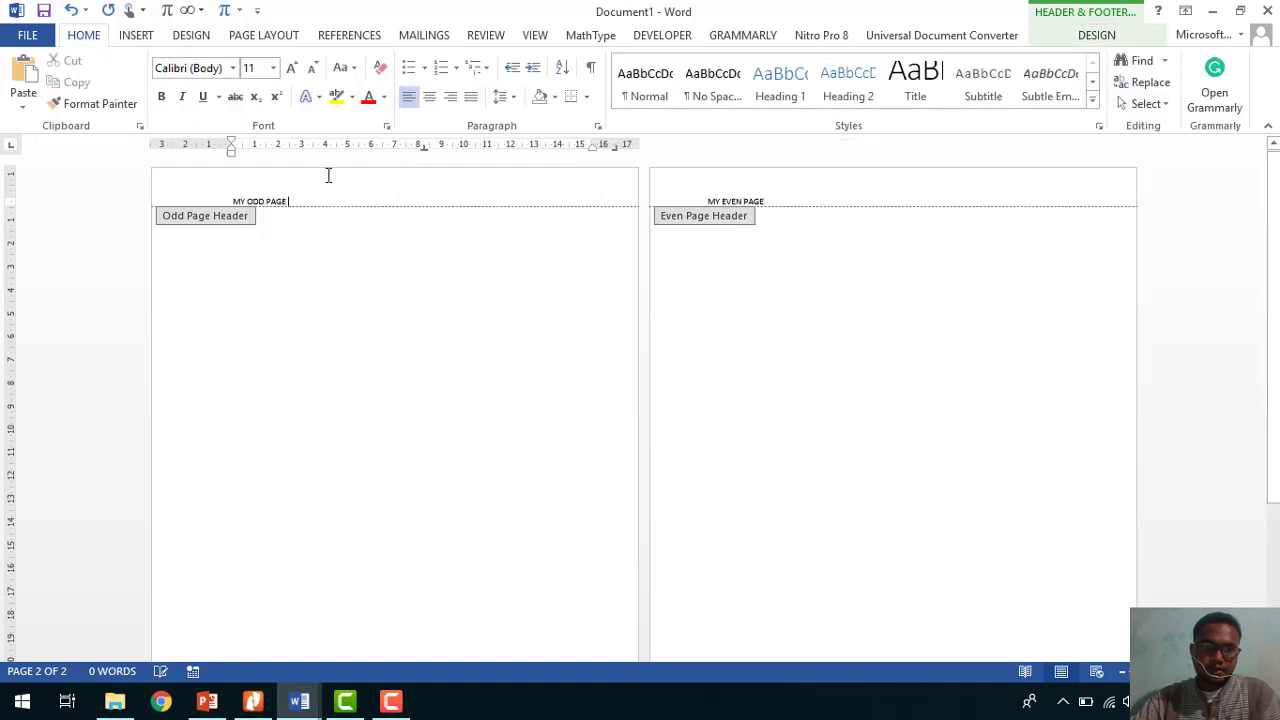
pyautogui.click(450, 96)
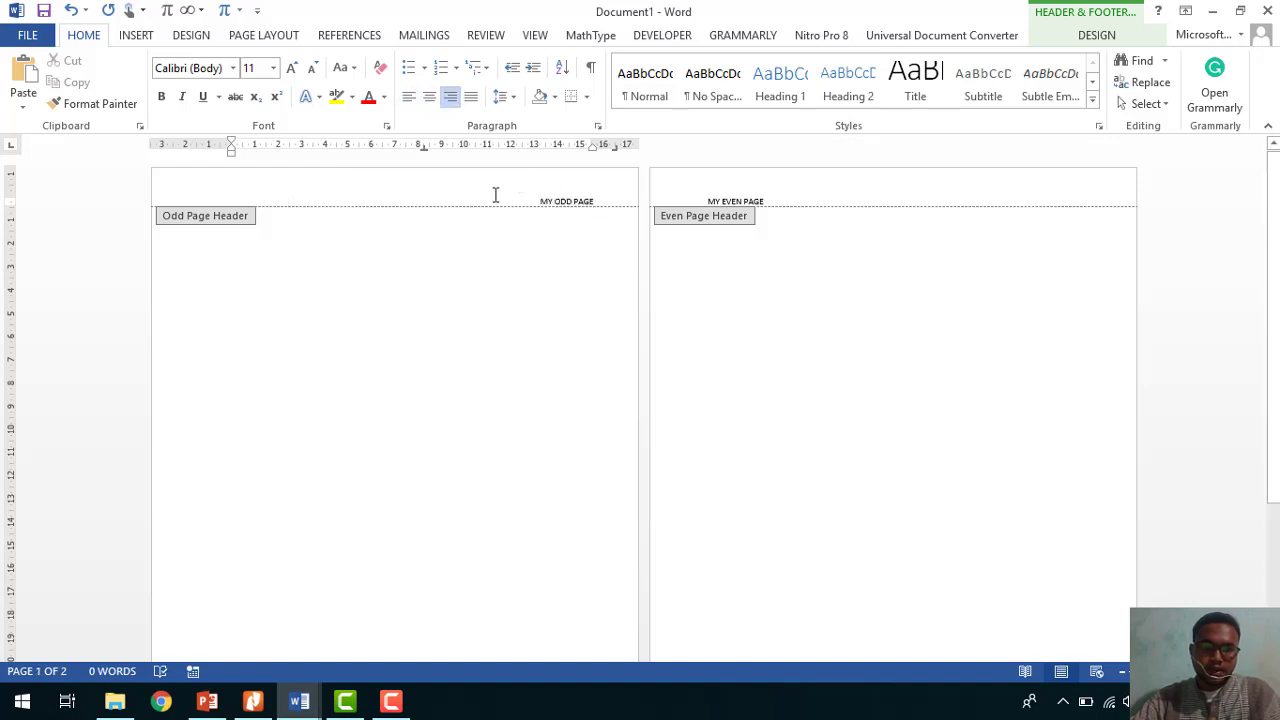
pyautogui.scroll(-1, 500, 317)
pyautogui.scroll(1, 535, 290)
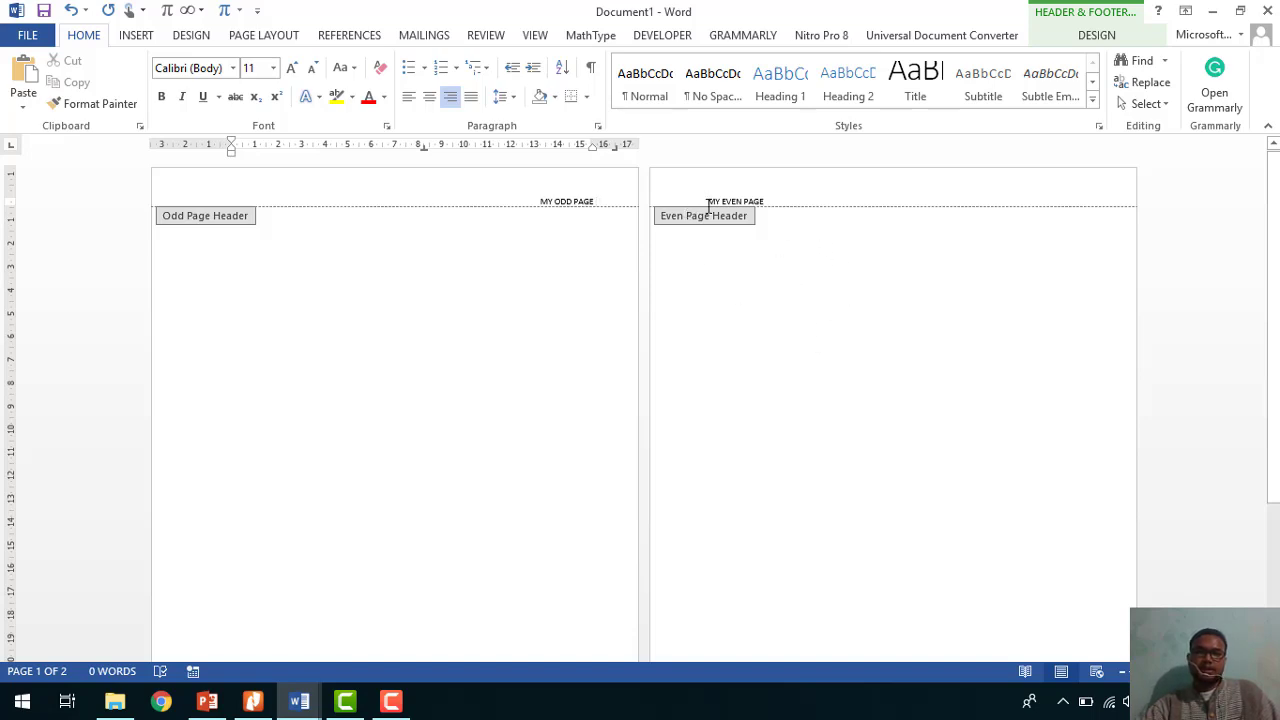
pyautogui.scroll(-3, 757, 334)
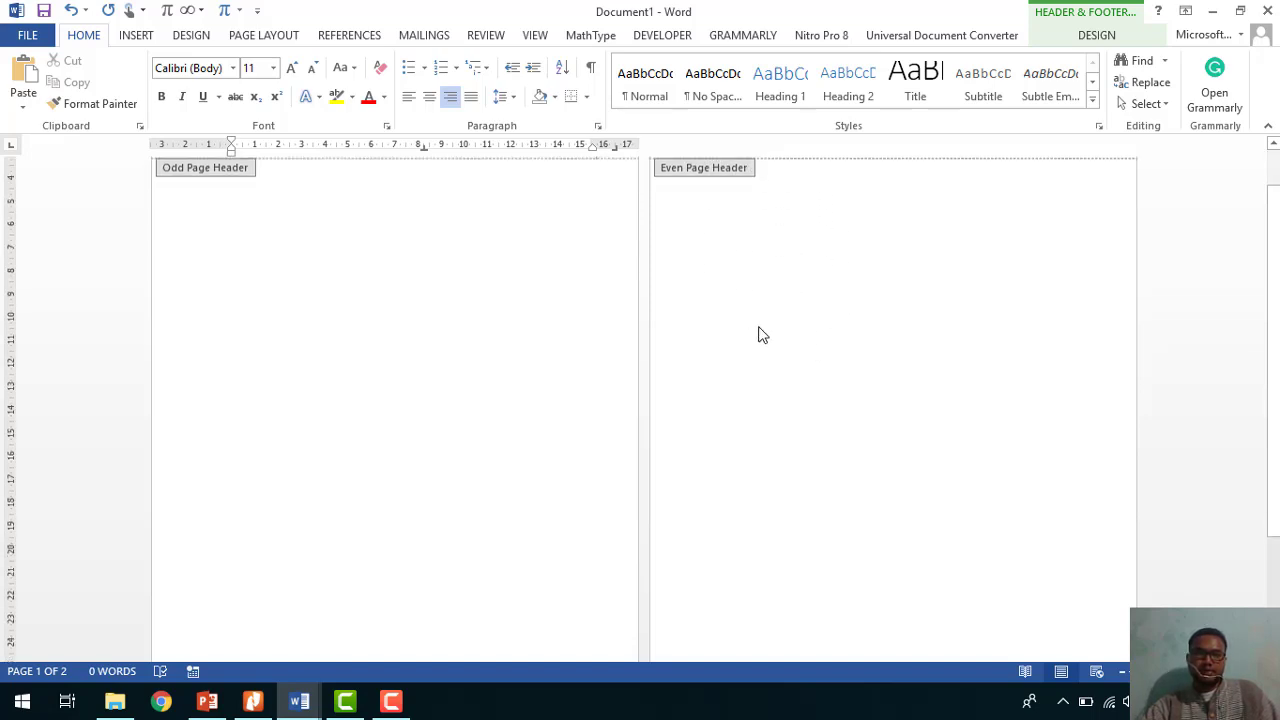
pyautogui.scroll(3, 765, 320)
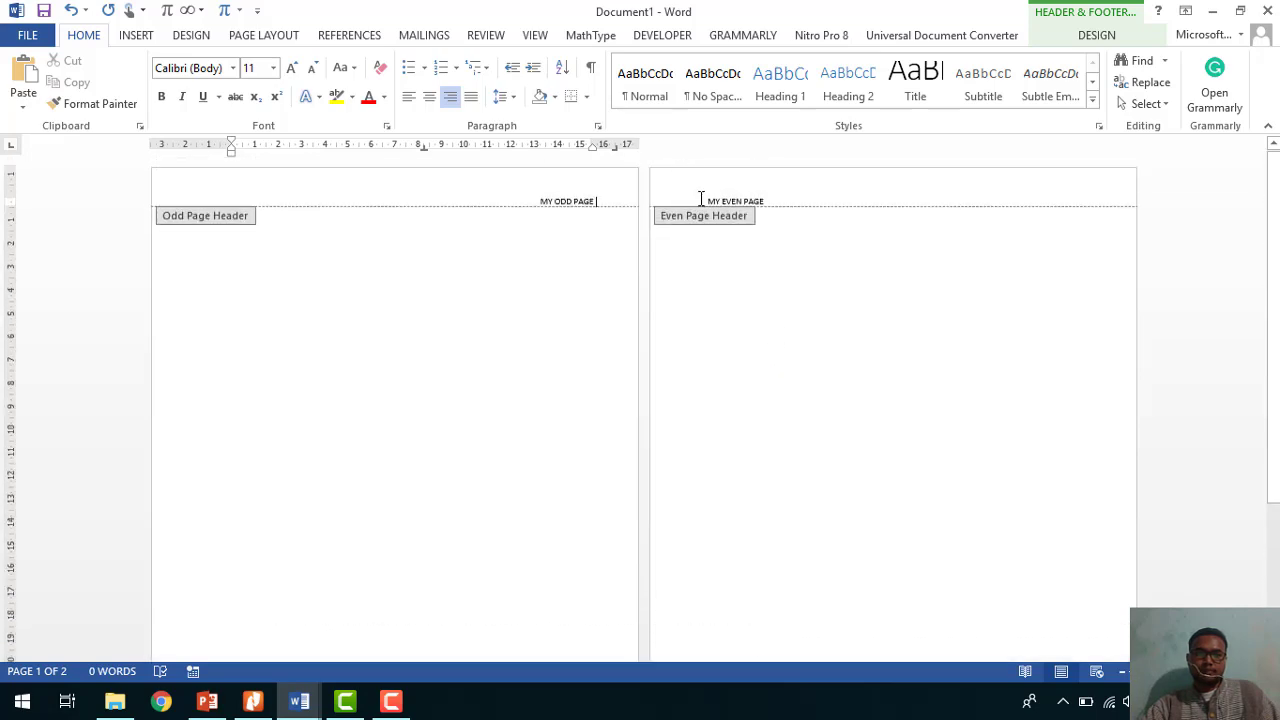
pyautogui.click(1068, 36)
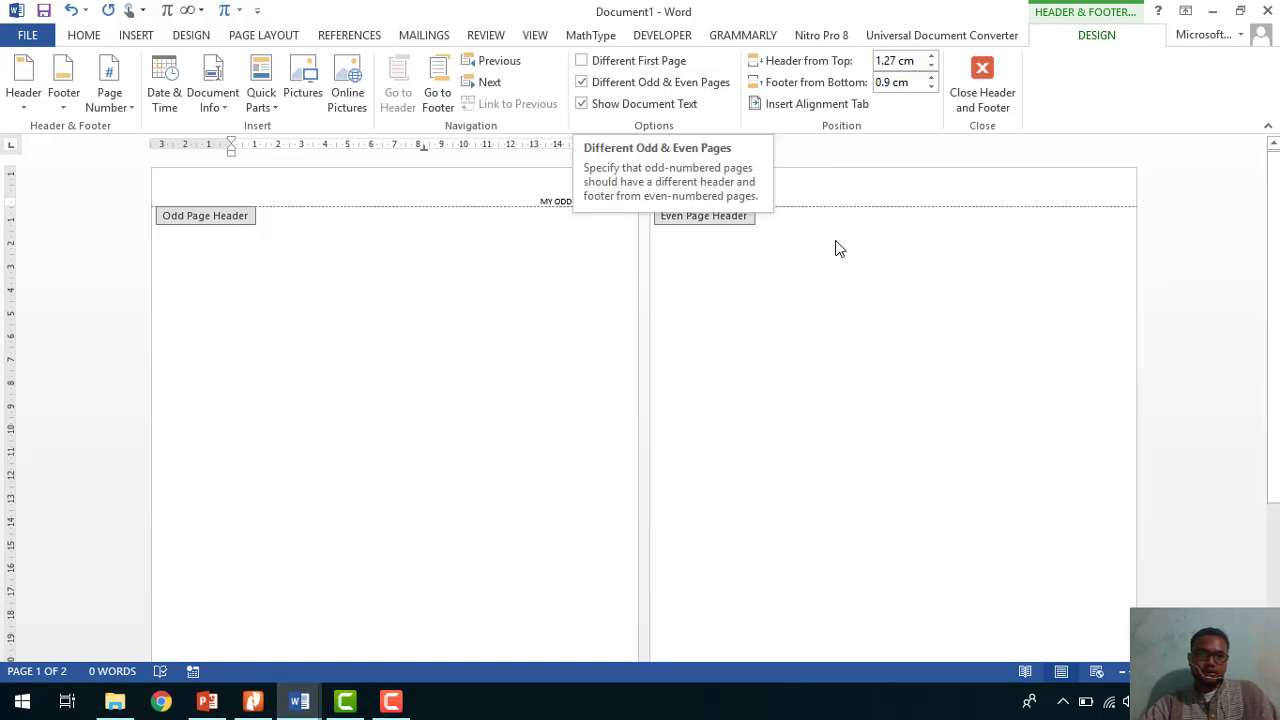
pyautogui.doubleClick(850, 270)
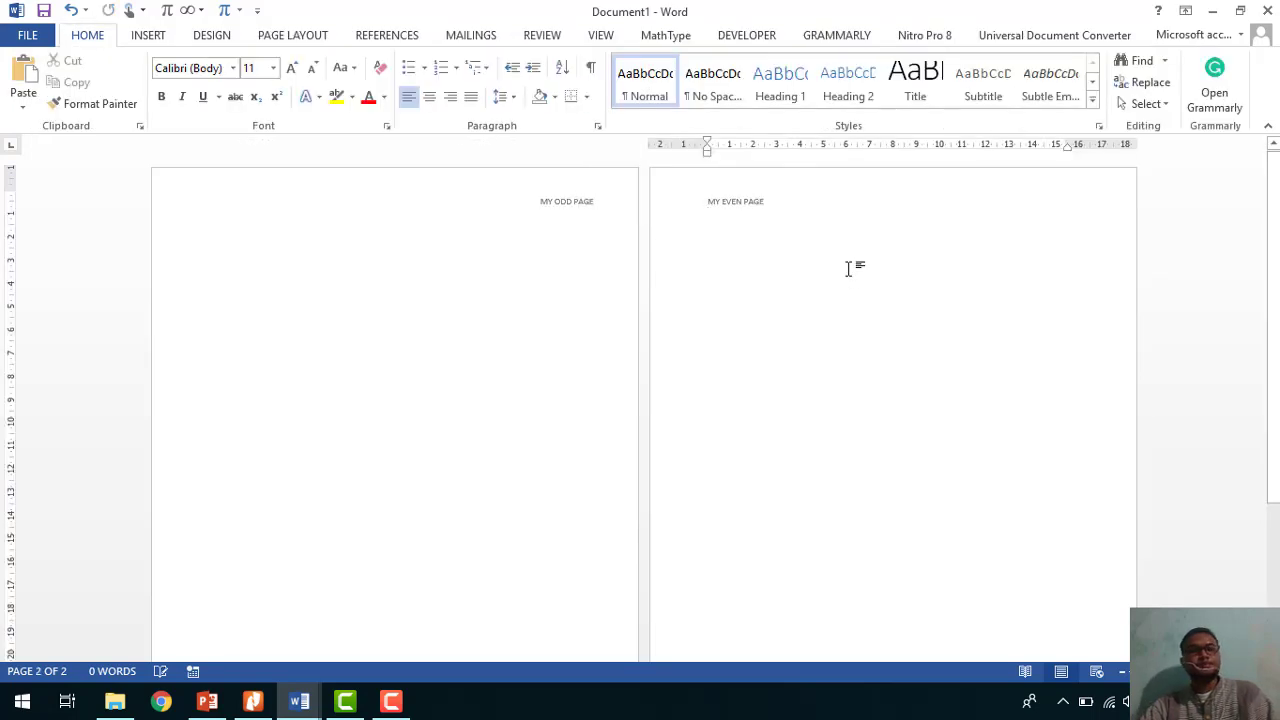